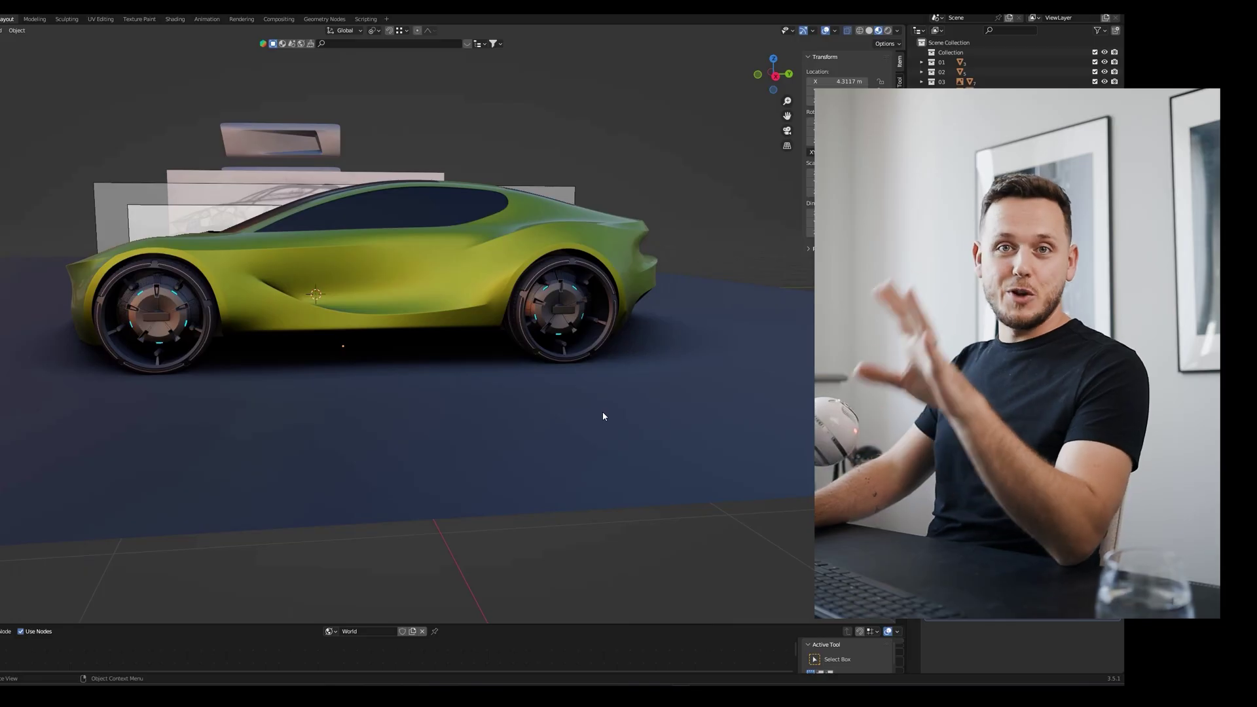
Step: Delete the other cars and all sketch planes, leaving only the green car
scroll(602, 413, "up", 2)
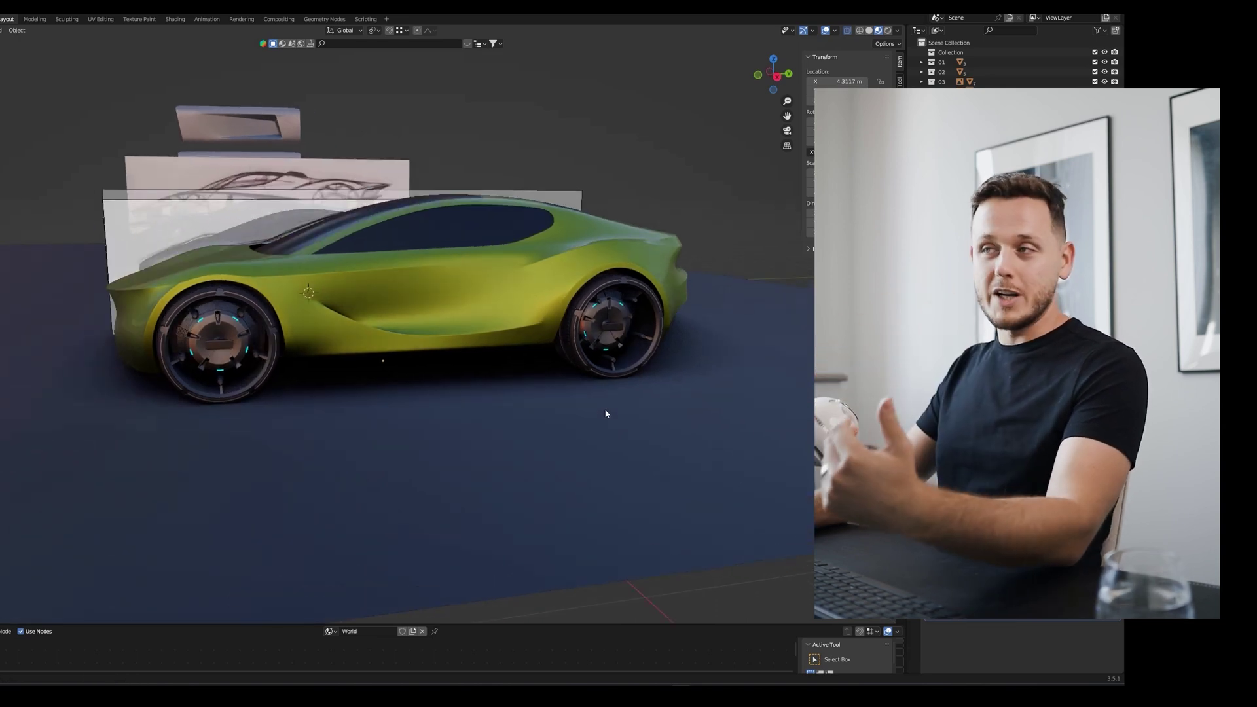
scroll(606, 409, "up", 2)
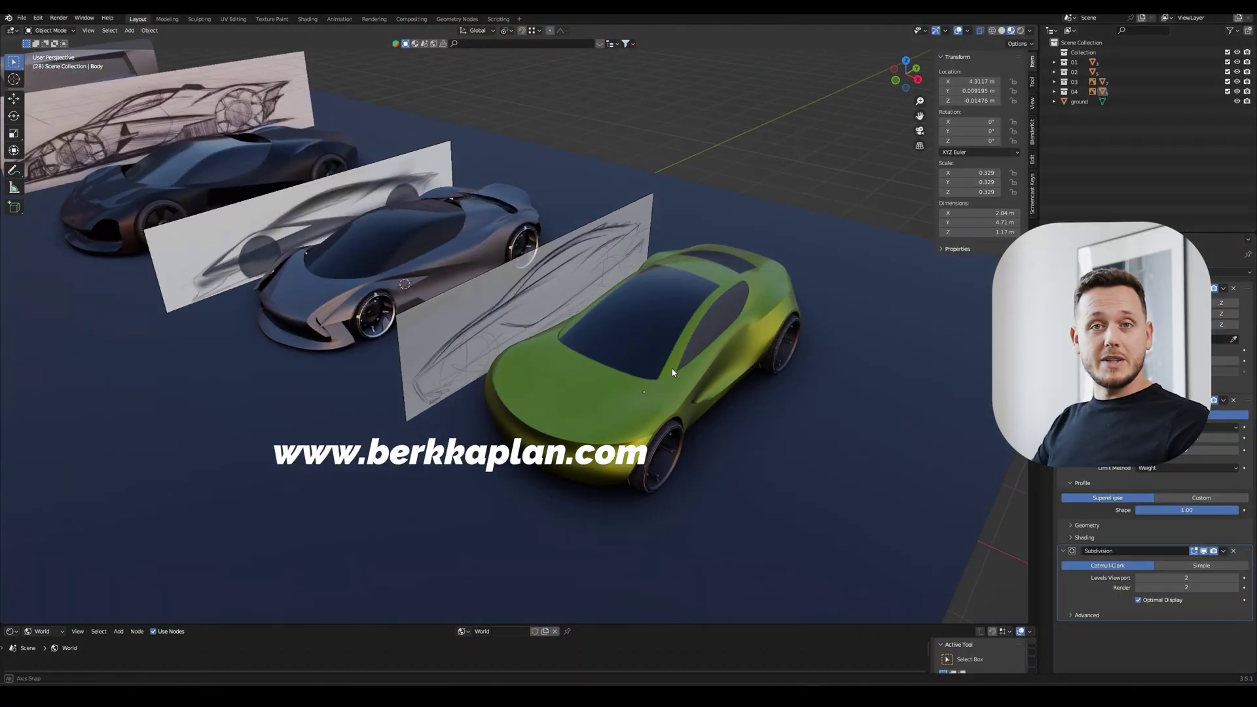
left_click_drag(672, 372, 675, 365)
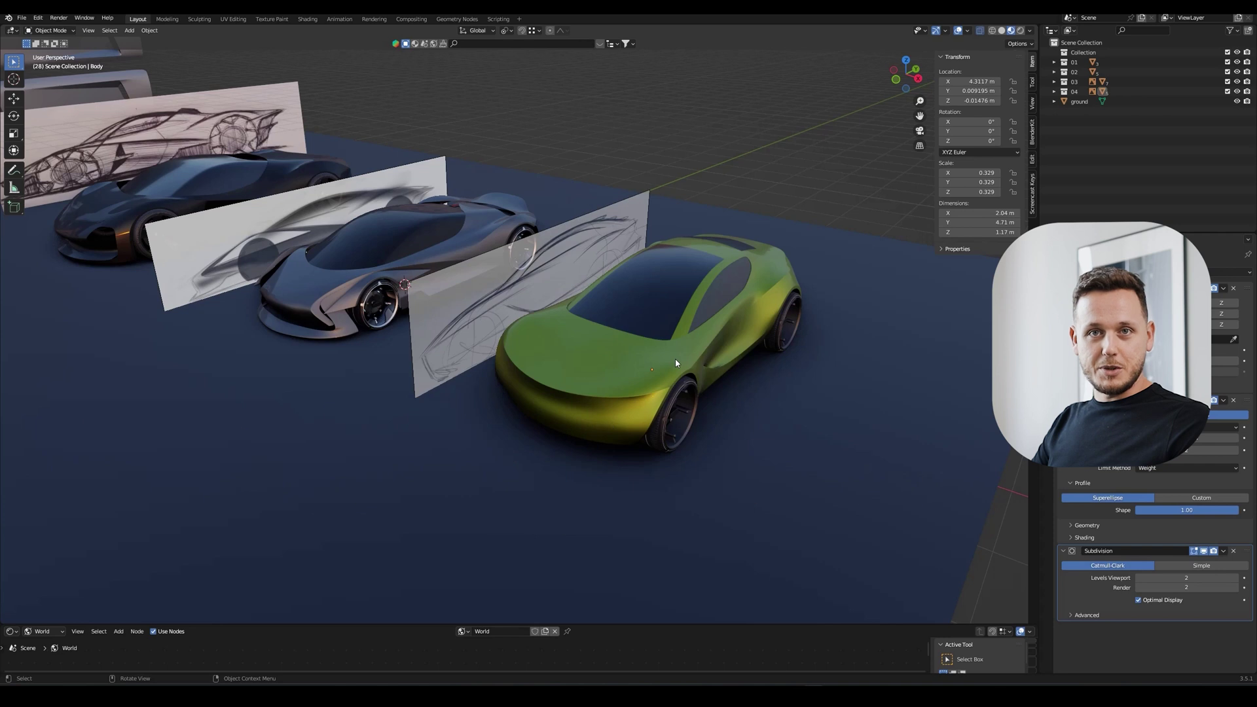
scroll(676, 361, "up", 3)
left_click_drag(676, 357, 643, 400)
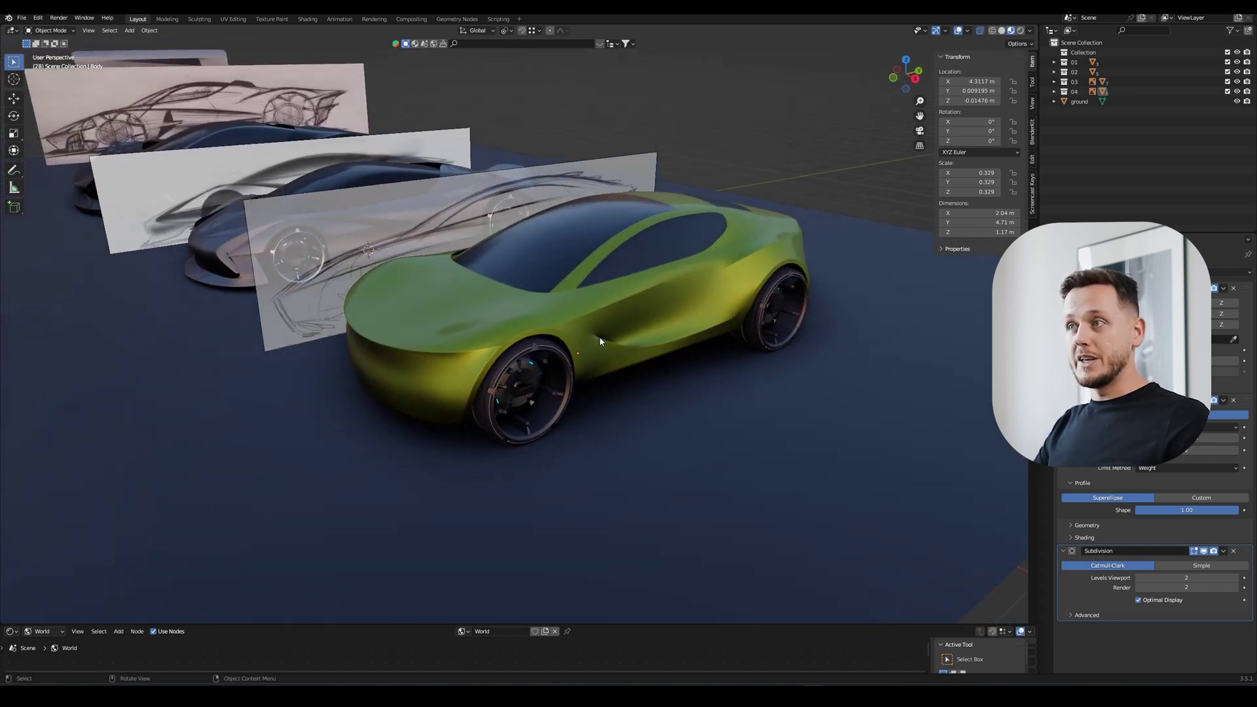
scroll(601, 341, "up", 3)
left_click(646, 342)
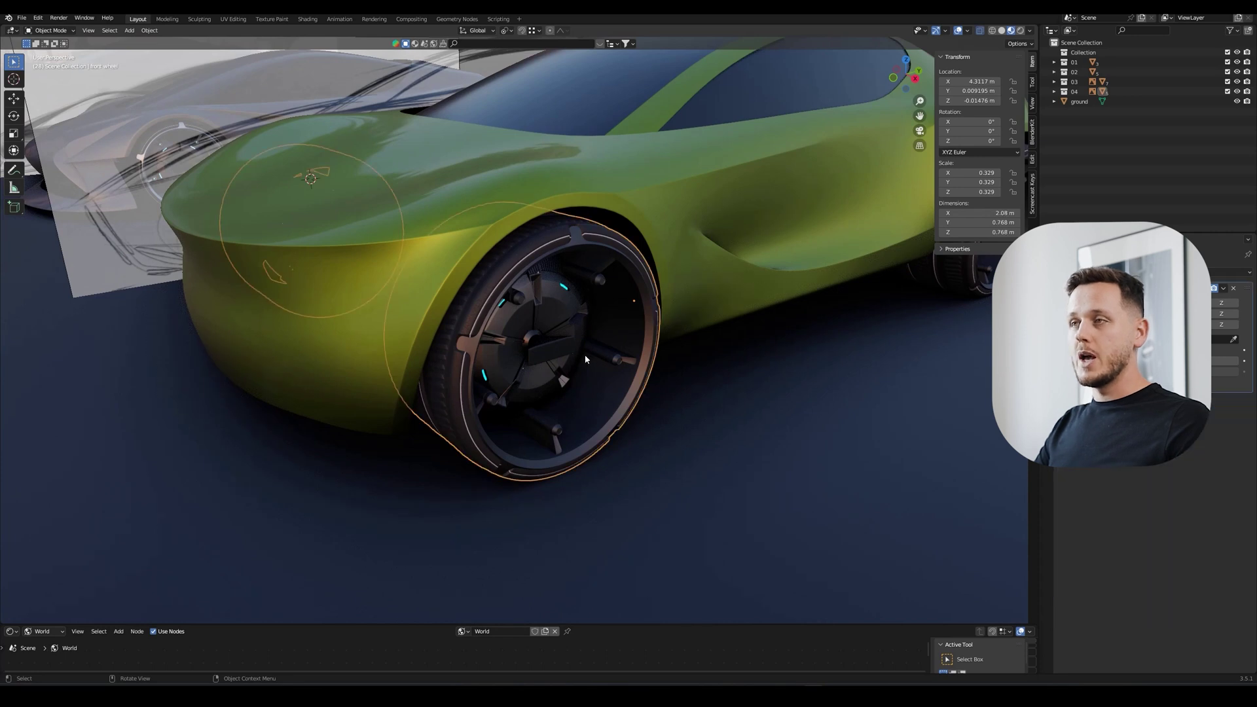
scroll(586, 358, "down", 5)
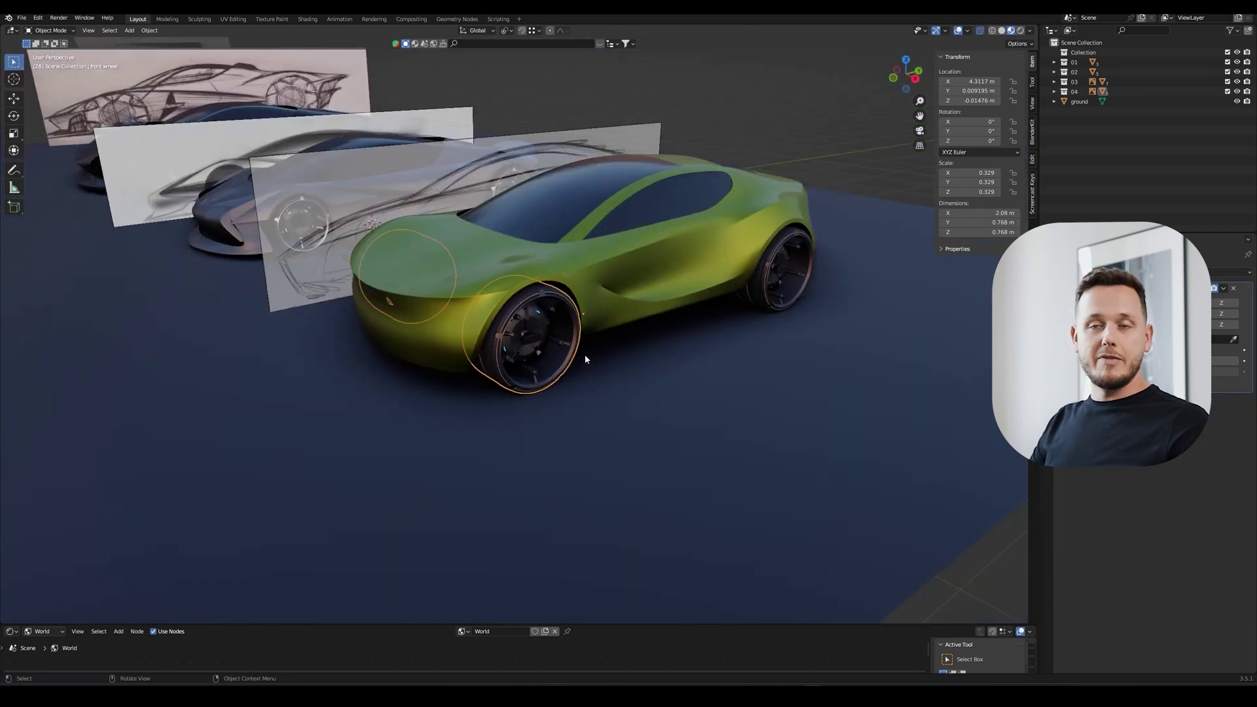
left_click_drag(549, 332, 819, 378)
scroll(798, 360, "down", 4)
key("ctrl+i")
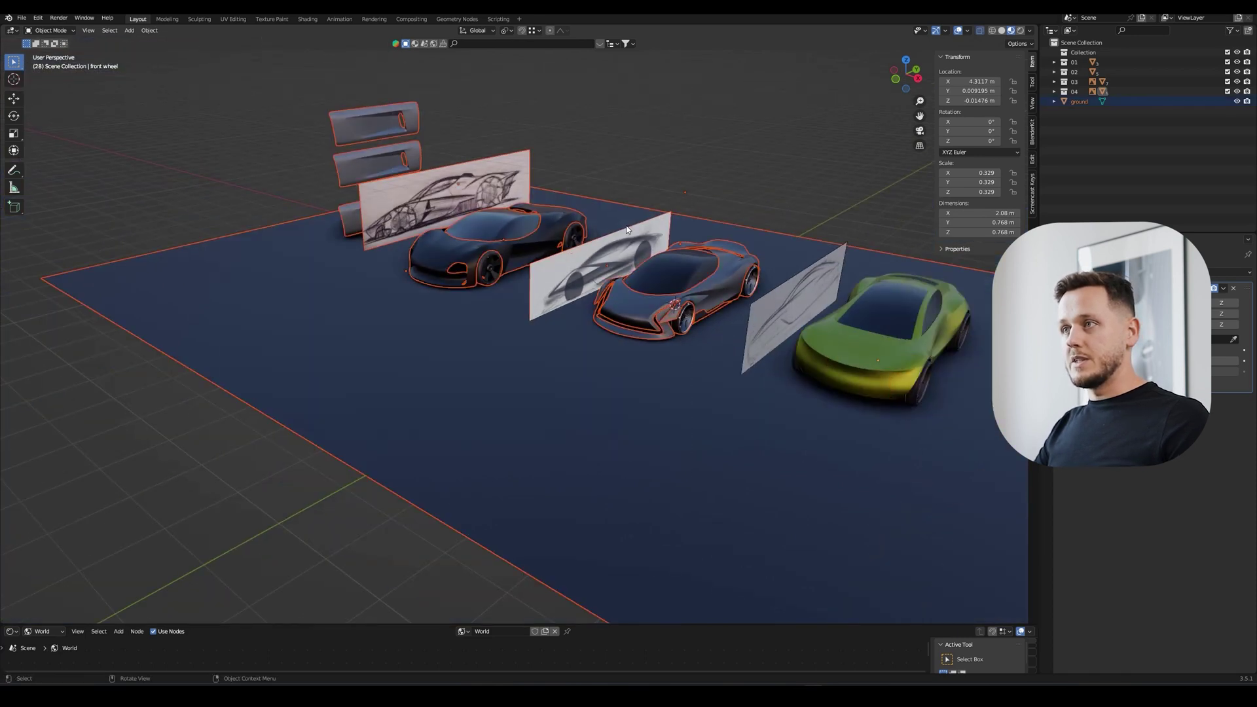
key("Delete")
left_click(760, 282)
key("x")
Step: Add a cylinder, turn it sideways, and move it over the car's wheel
left_click(786, 288)
left_click(607, 365)
key("KP_Decimal")
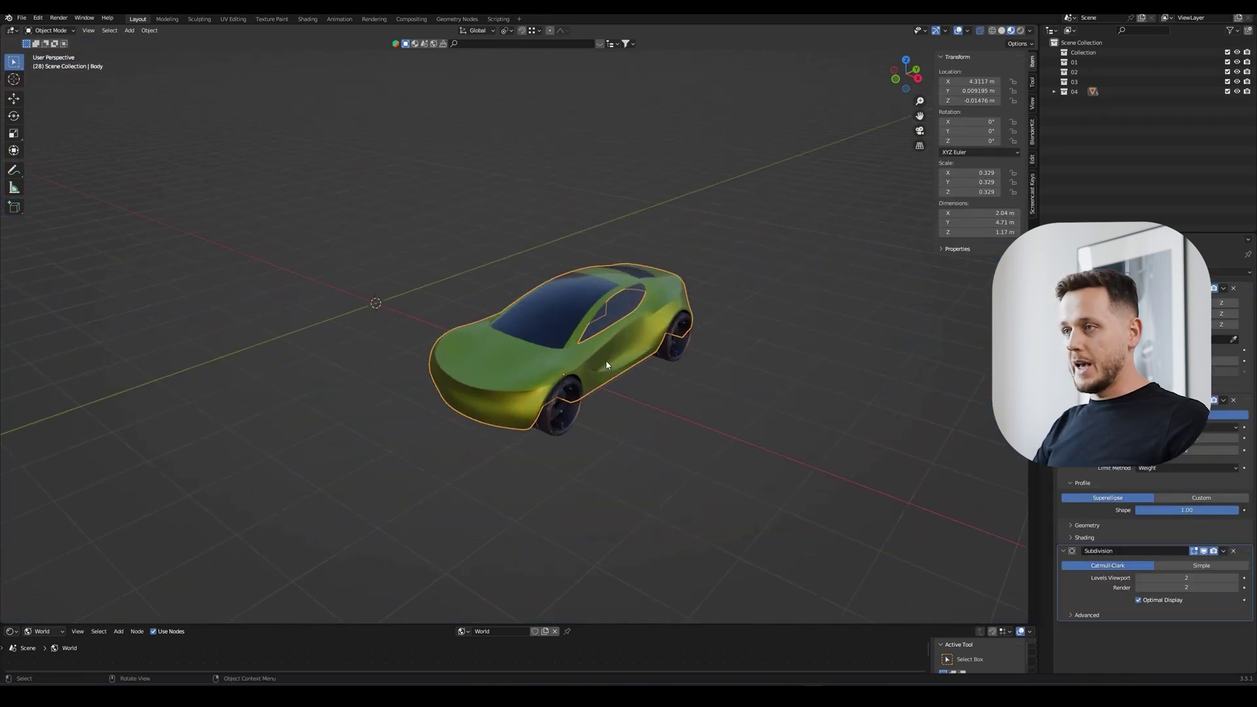
key("shift+a")
mouse_move(606, 362)
left_click(672, 411)
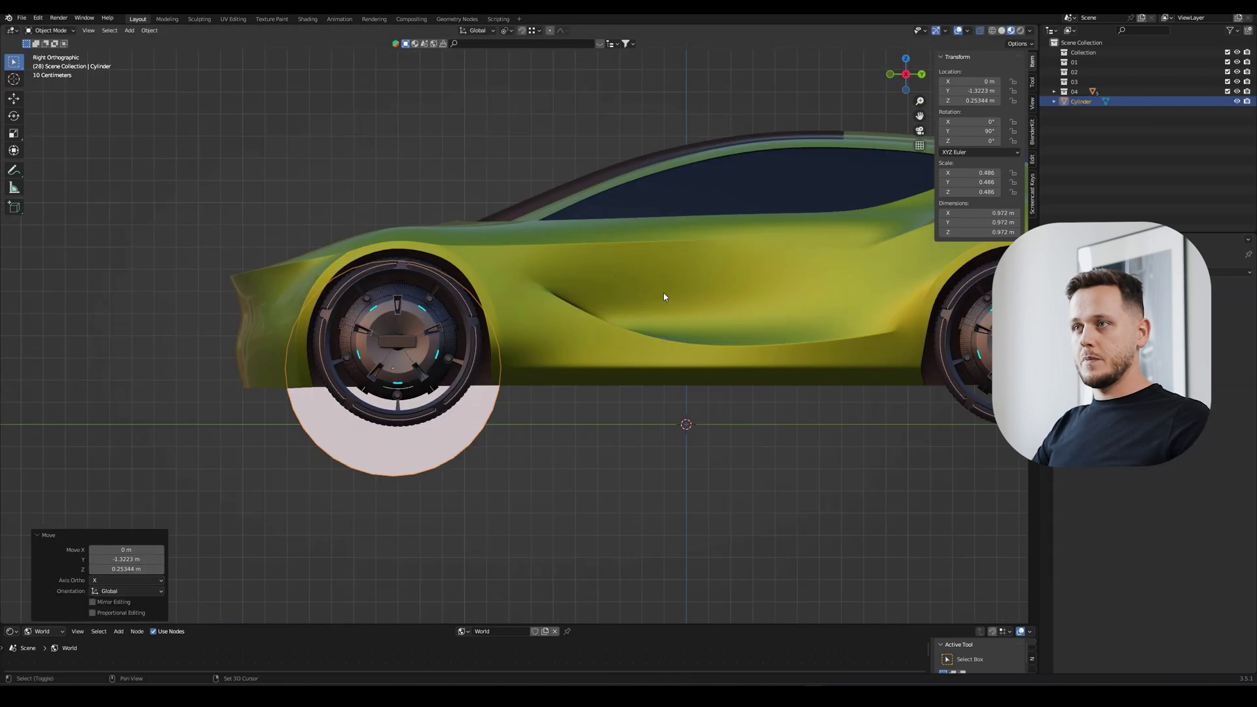
scroll(662, 292, "up", 3)
key("KP_1")
scroll(830, 323, "down", 4)
key("g")
key("x")
left_click(349, 344)
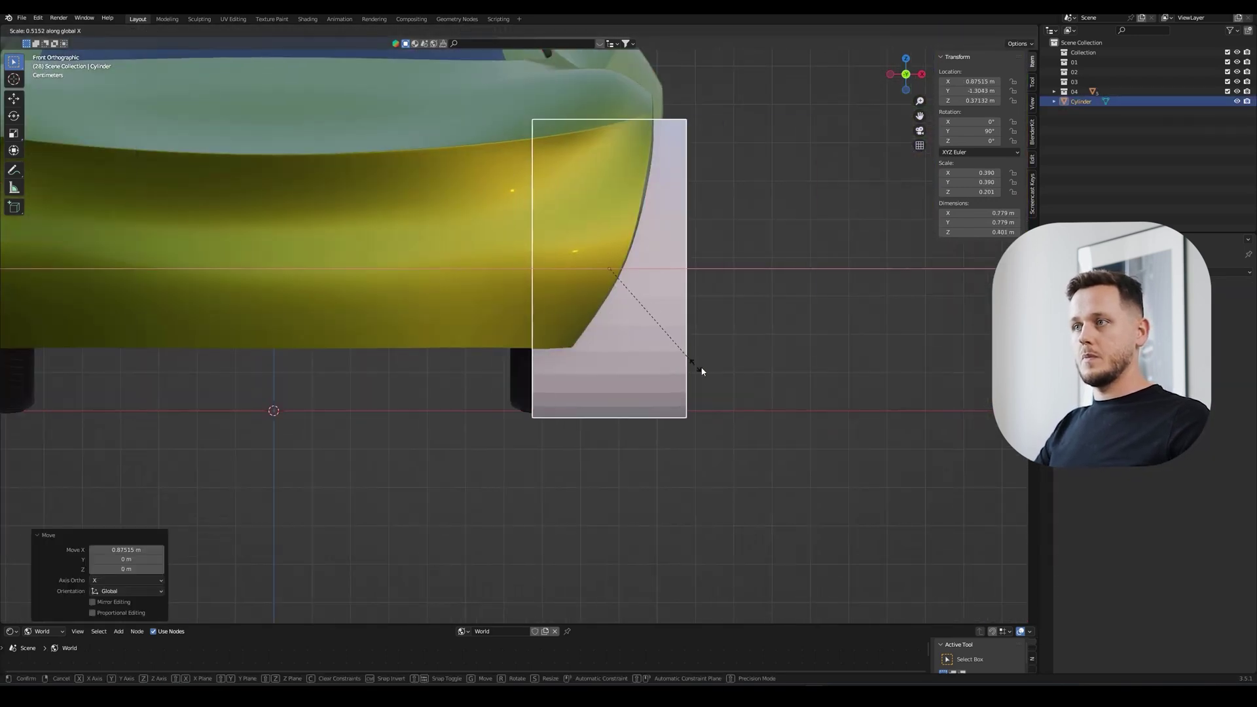
Step: Bevel the wheel cylinder's edges
right_click(569, 317)
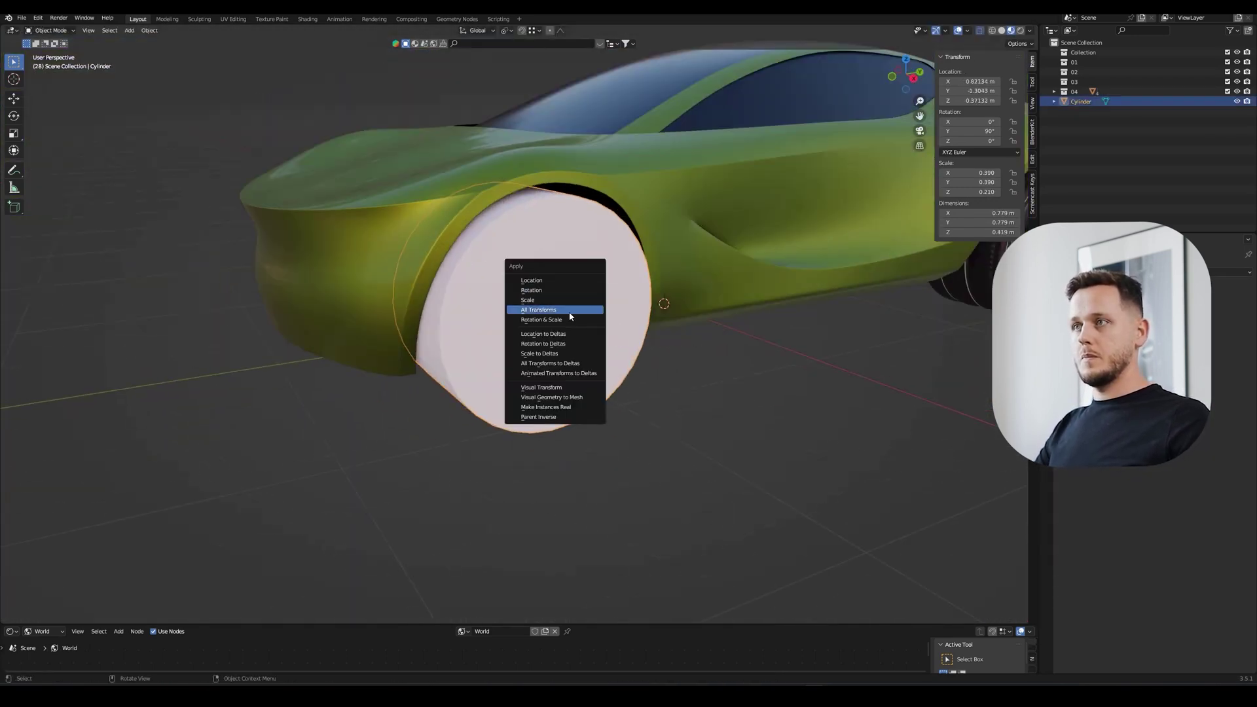
left_click(569, 311)
left_click(617, 231)
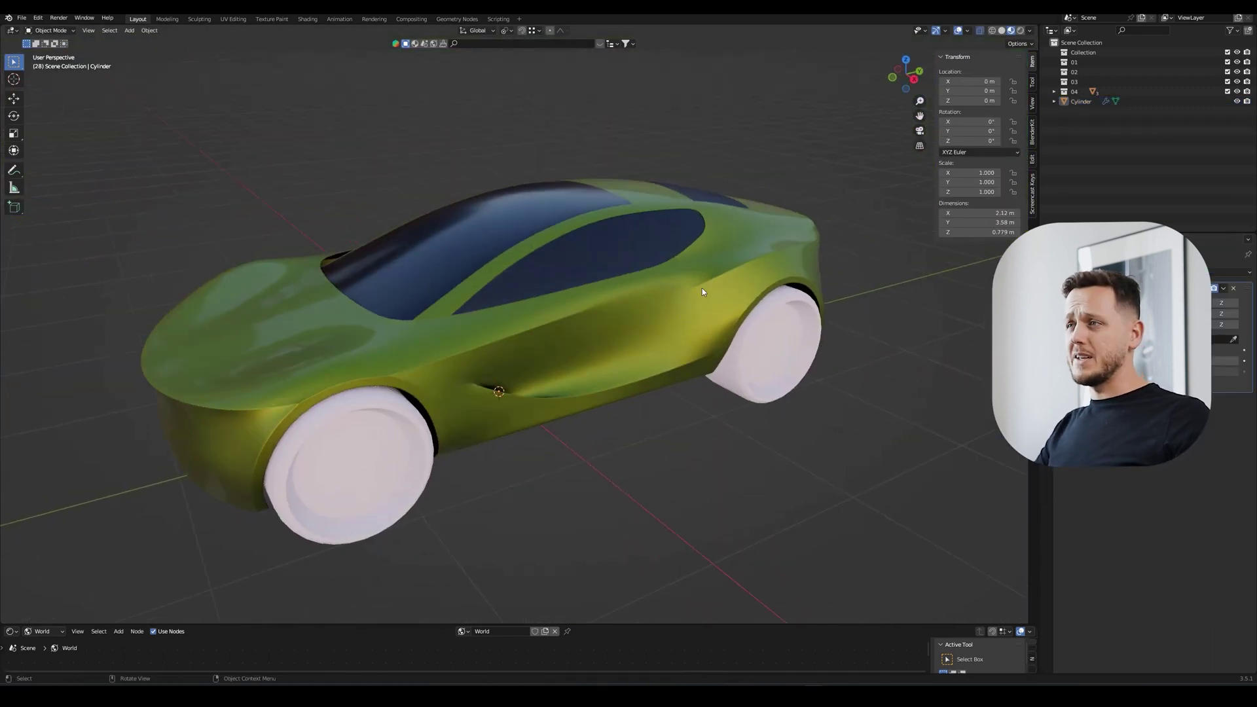
Step: Box-select the car with its wheel cylinders and start exporting from the File menu
scroll(684, 304, "down", 5)
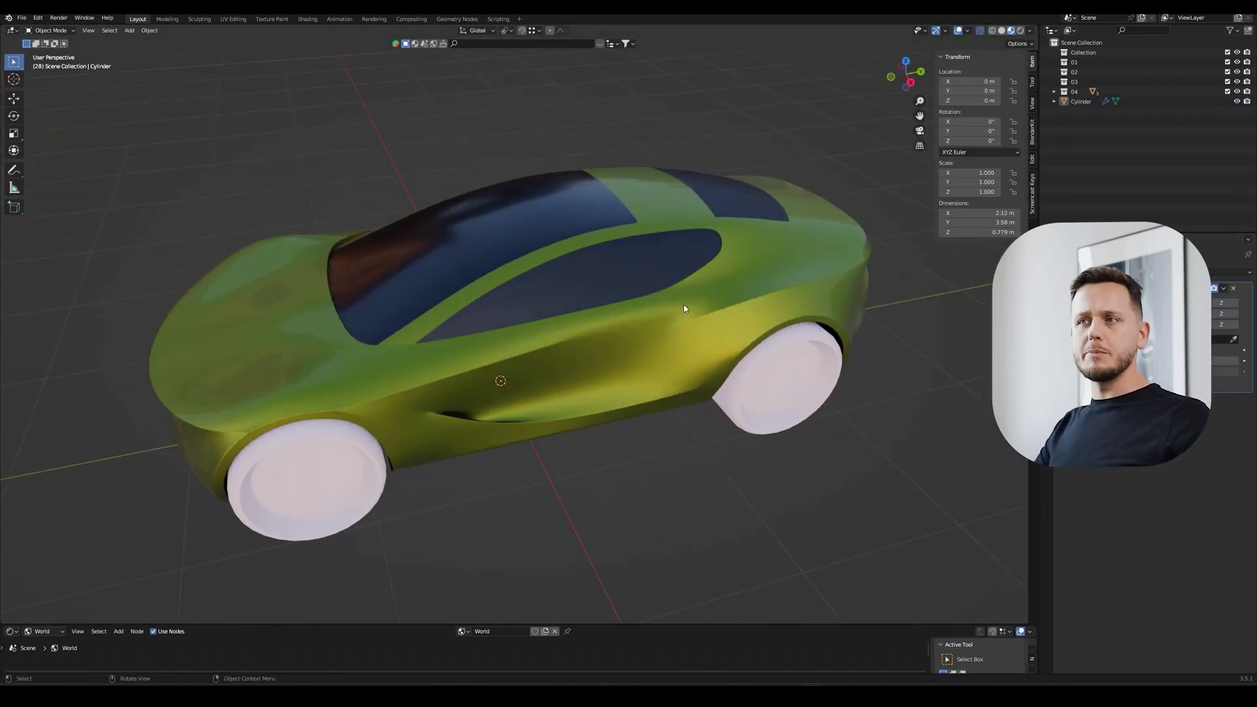
left_click_drag(813, 162, 235, 464)
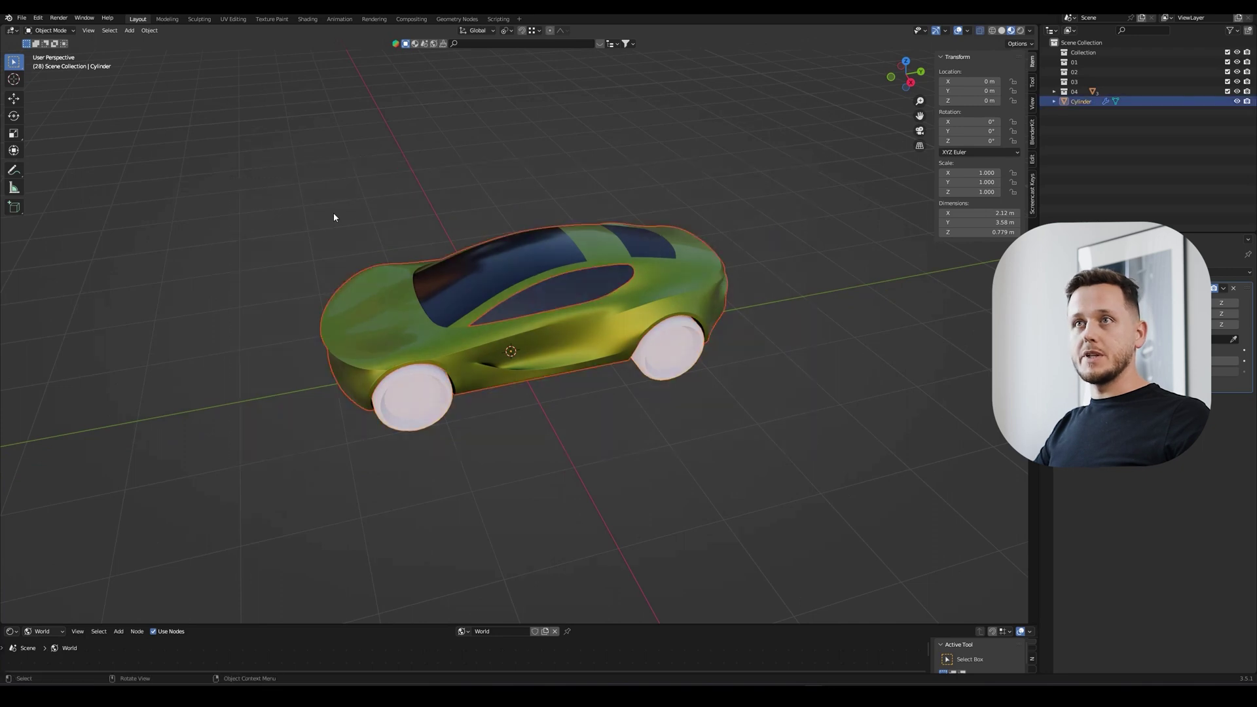
left_click(22, 18)
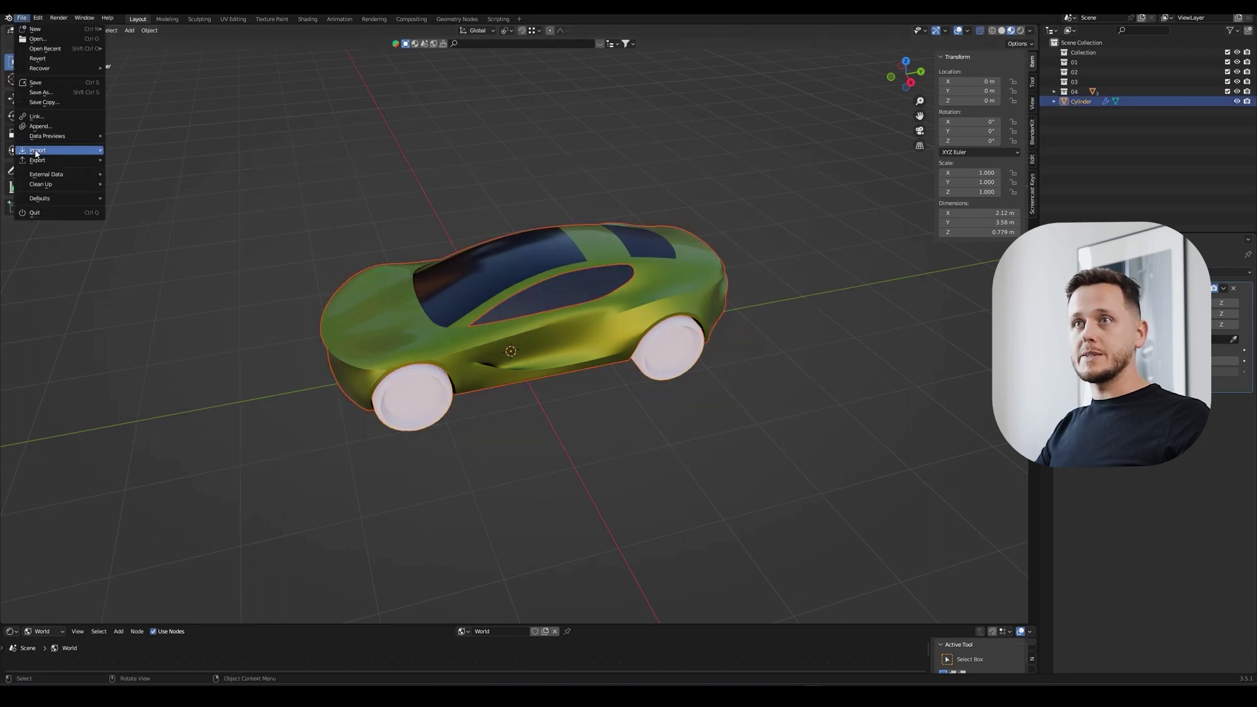
mouse_move(39, 160)
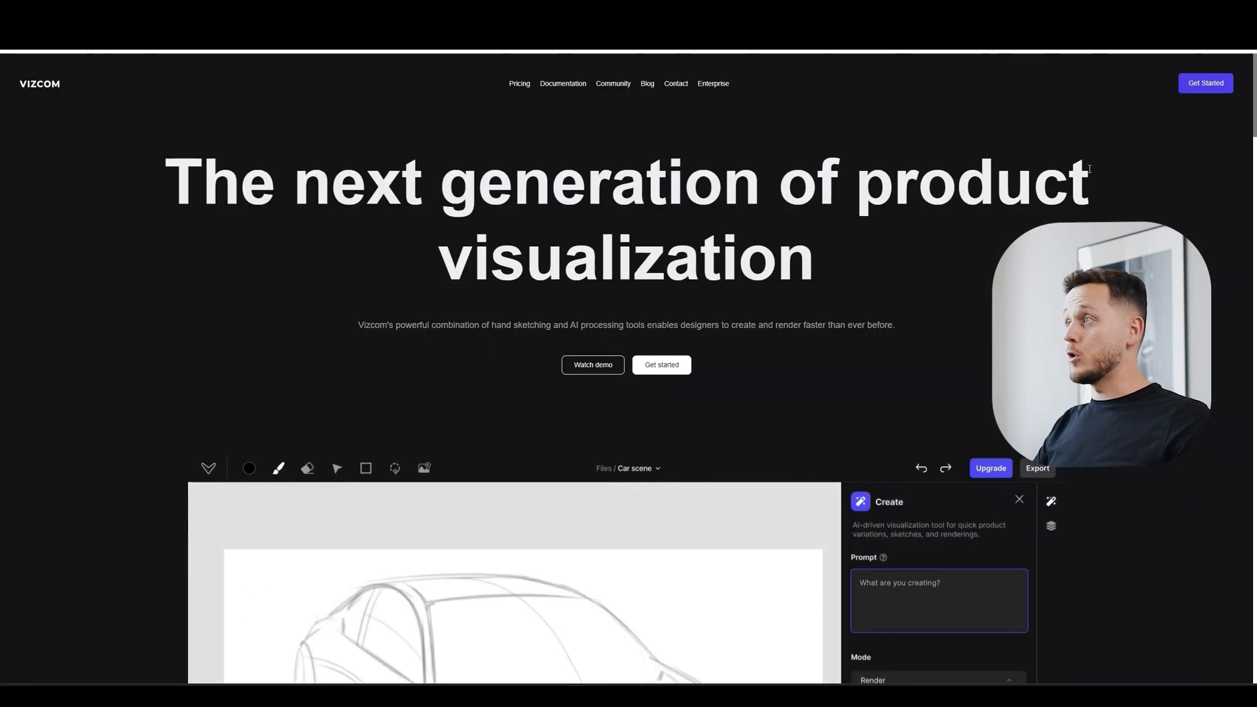
Step: Create a new blank Landscape file from the Vizcom files dashboard
left_click(1207, 84)
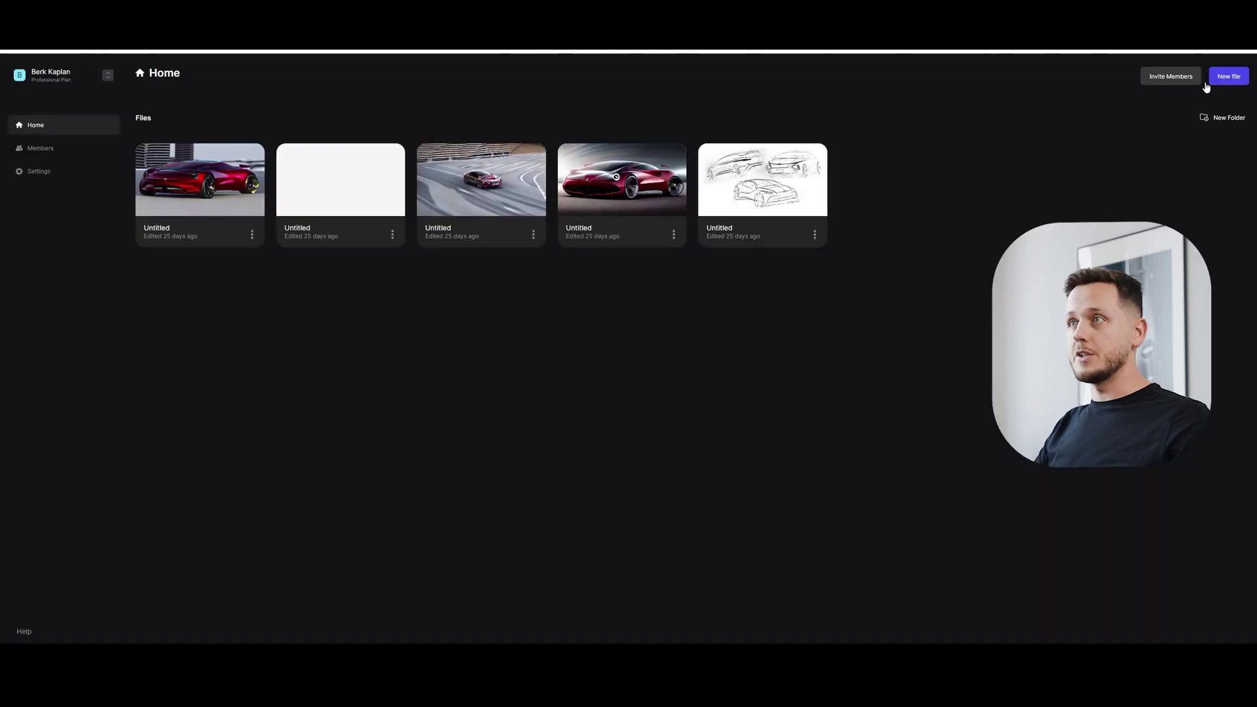
left_click(1229, 77)
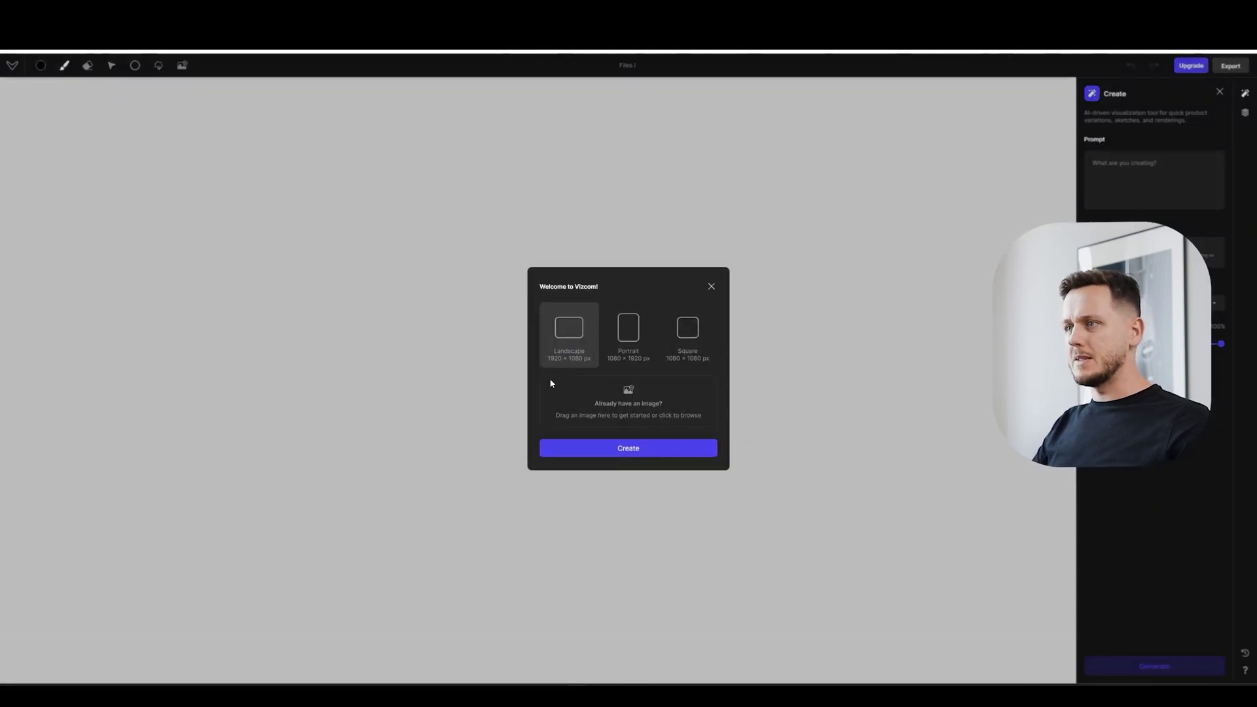
left_click(635, 452)
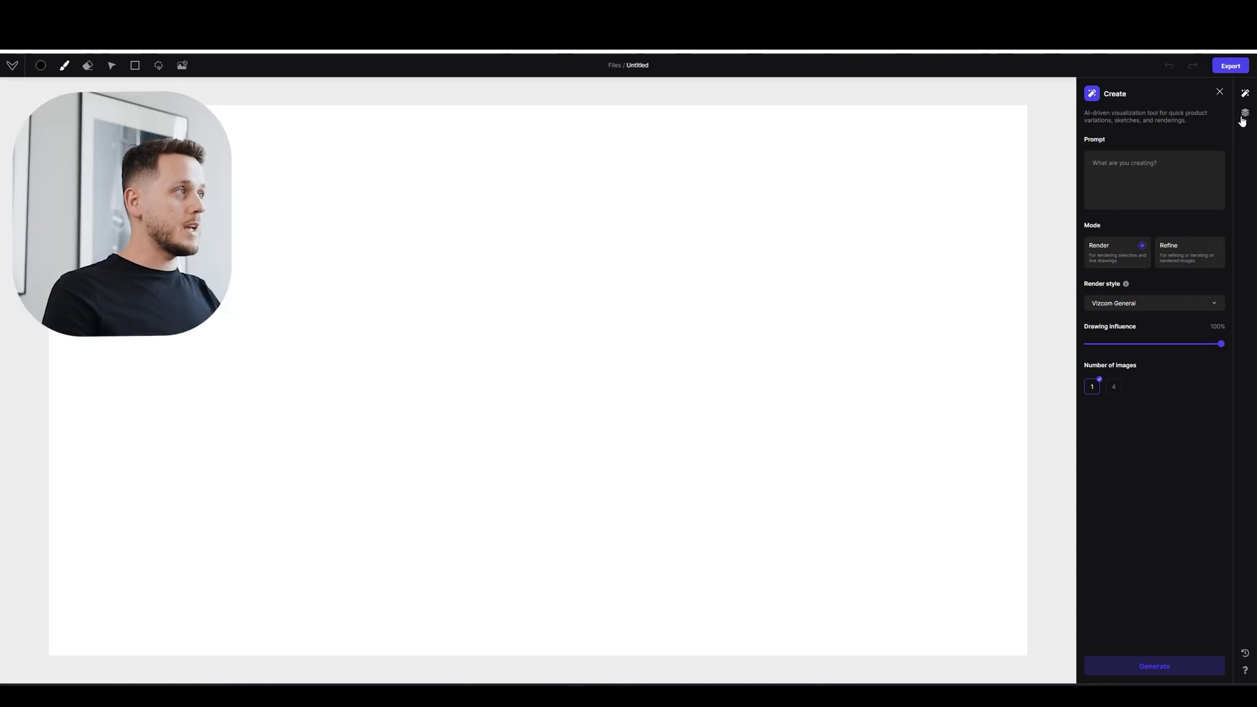
Step: Start a new 3D layer from the Layers panel and load the car model
left_click(1239, 115)
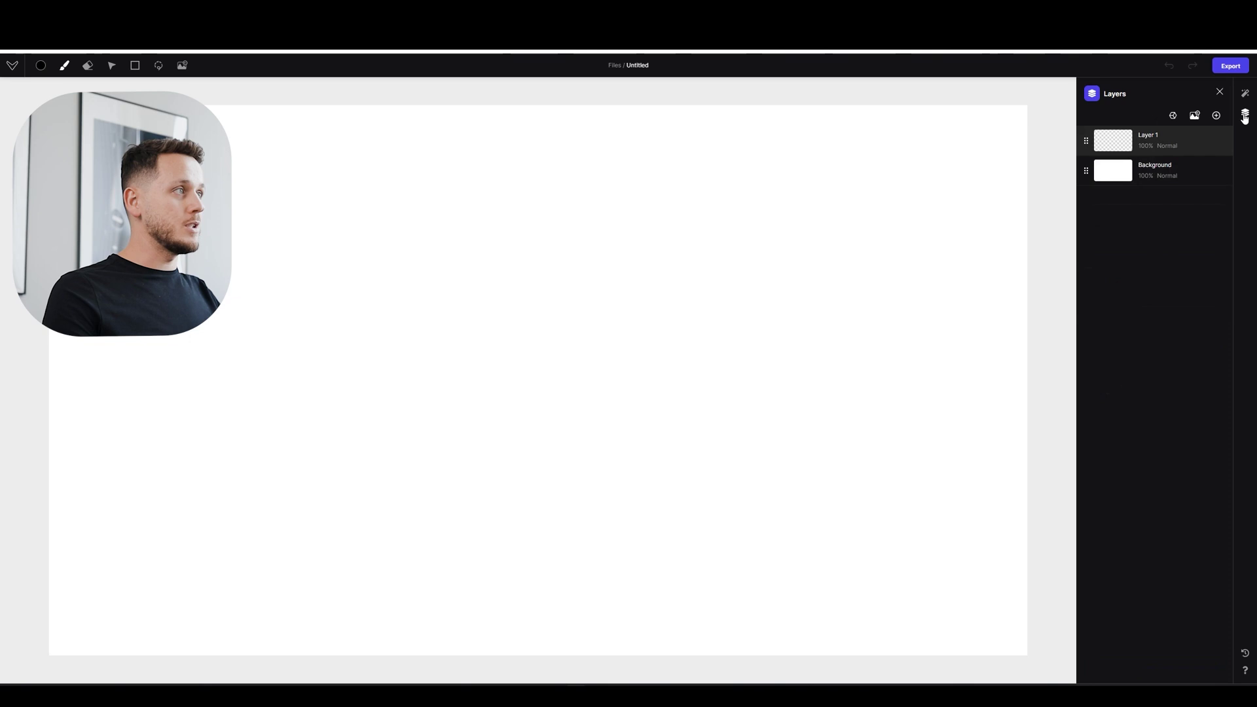
left_click(1173, 117)
left_click_drag(583, 356, 619, 347)
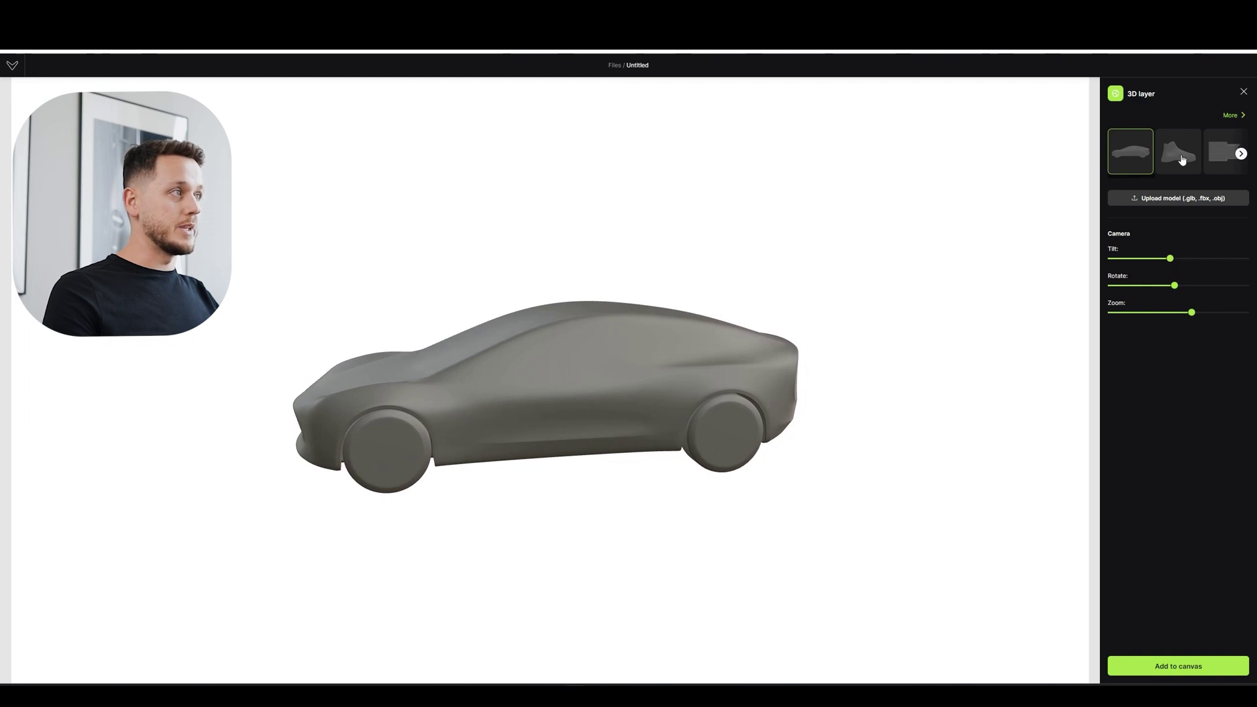
left_click(1183, 160)
left_click(1241, 154)
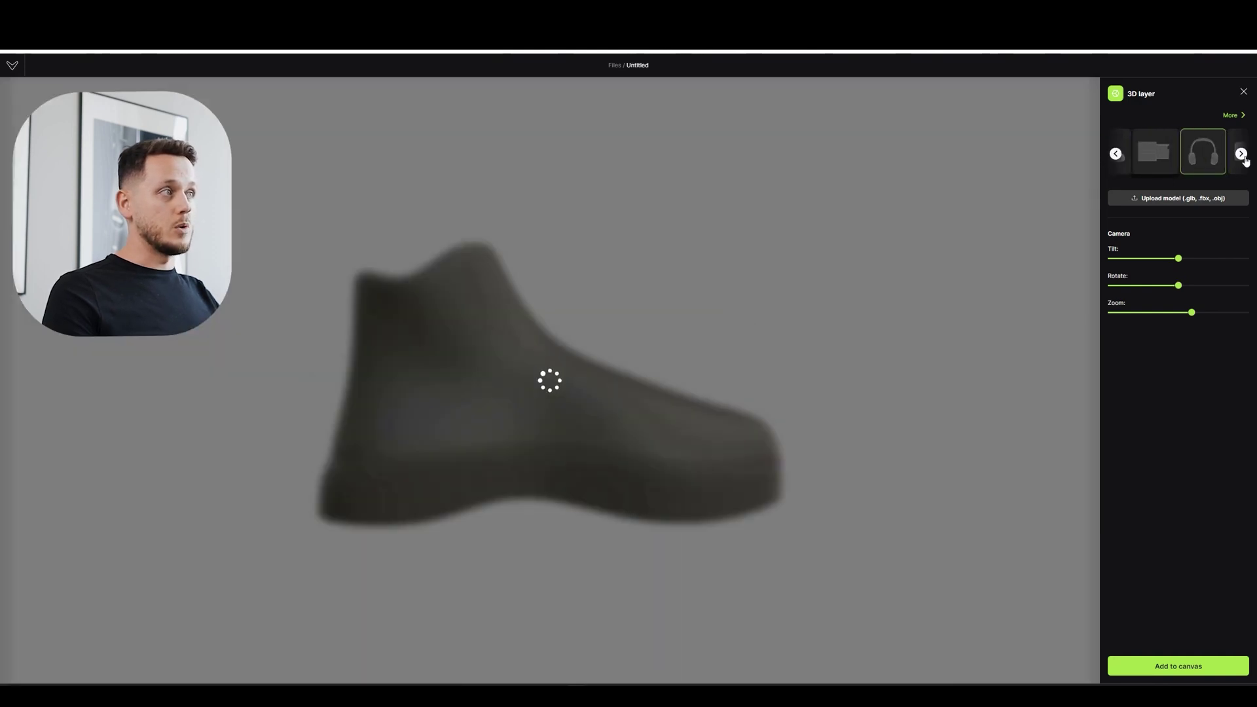
left_click(1241, 153)
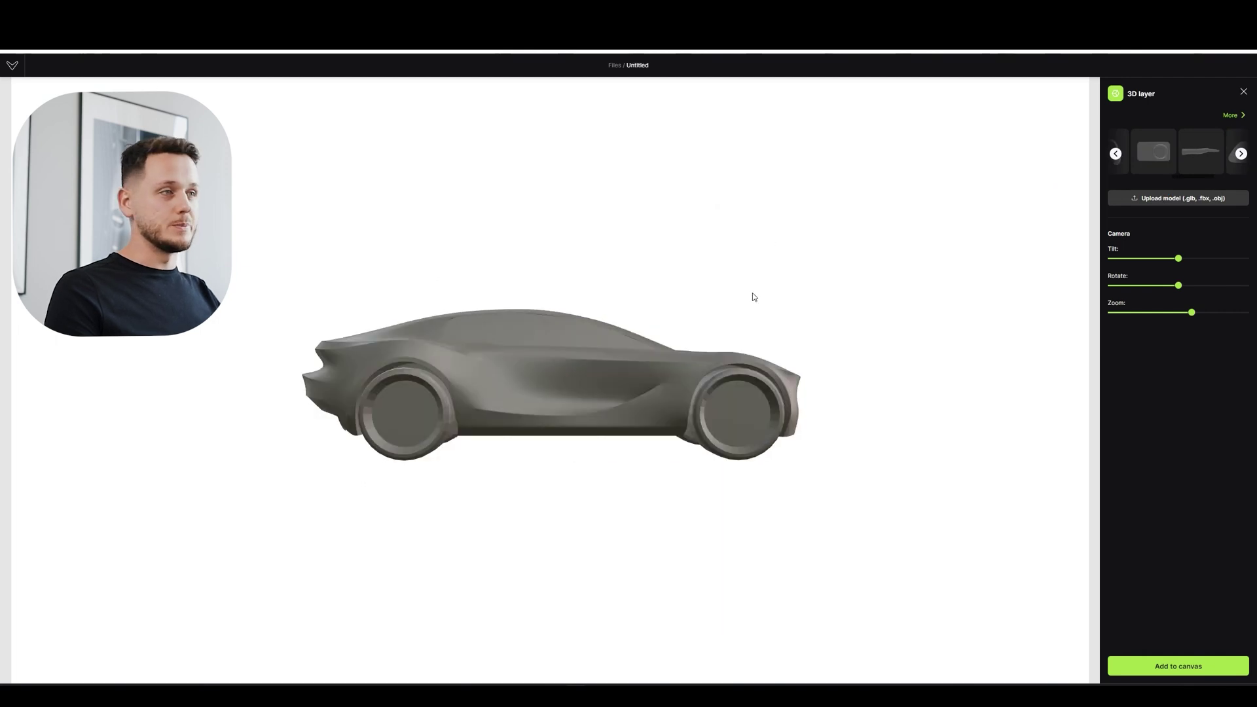
Step: Pose the car at a three-quarter side angle and add it to the canvas
left_click_drag(753, 295, 633, 388)
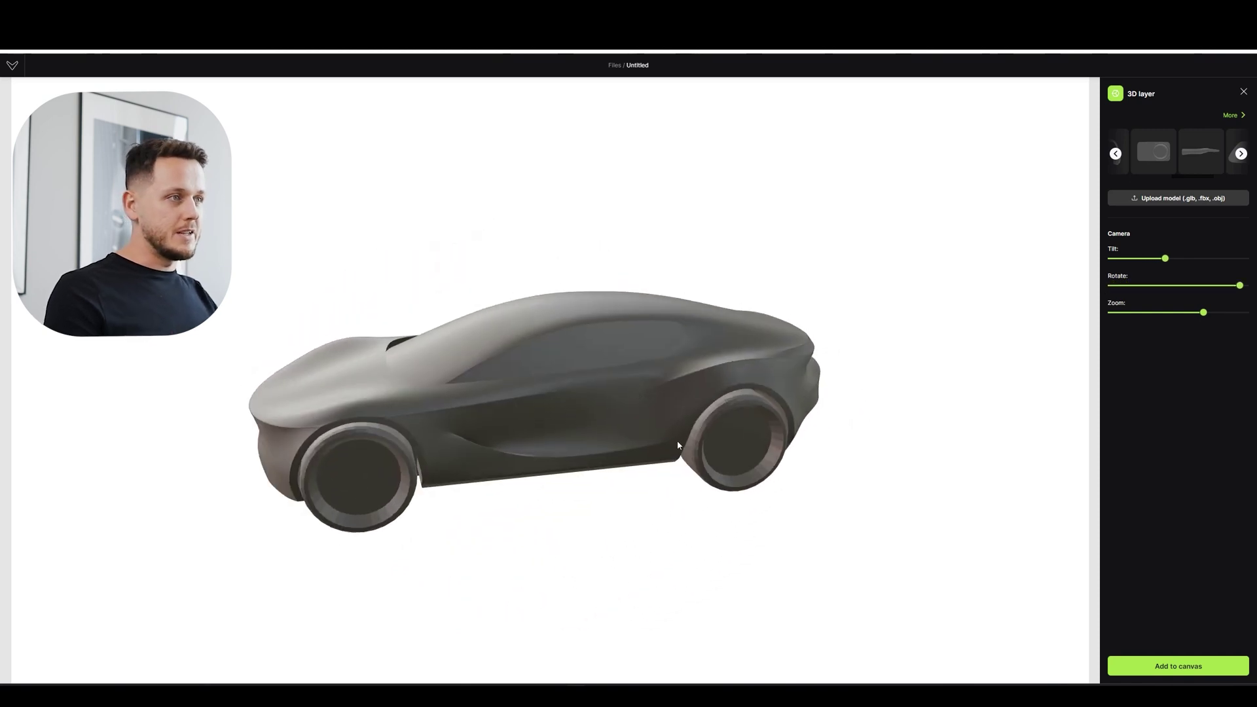
scroll(721, 427, "up", 5)
scroll(713, 441, "down", 5)
left_click_drag(713, 441, 601, 413)
scroll(618, 419, "up", 5)
scroll(614, 425, "down", 3)
scroll(583, 390, "down", 3)
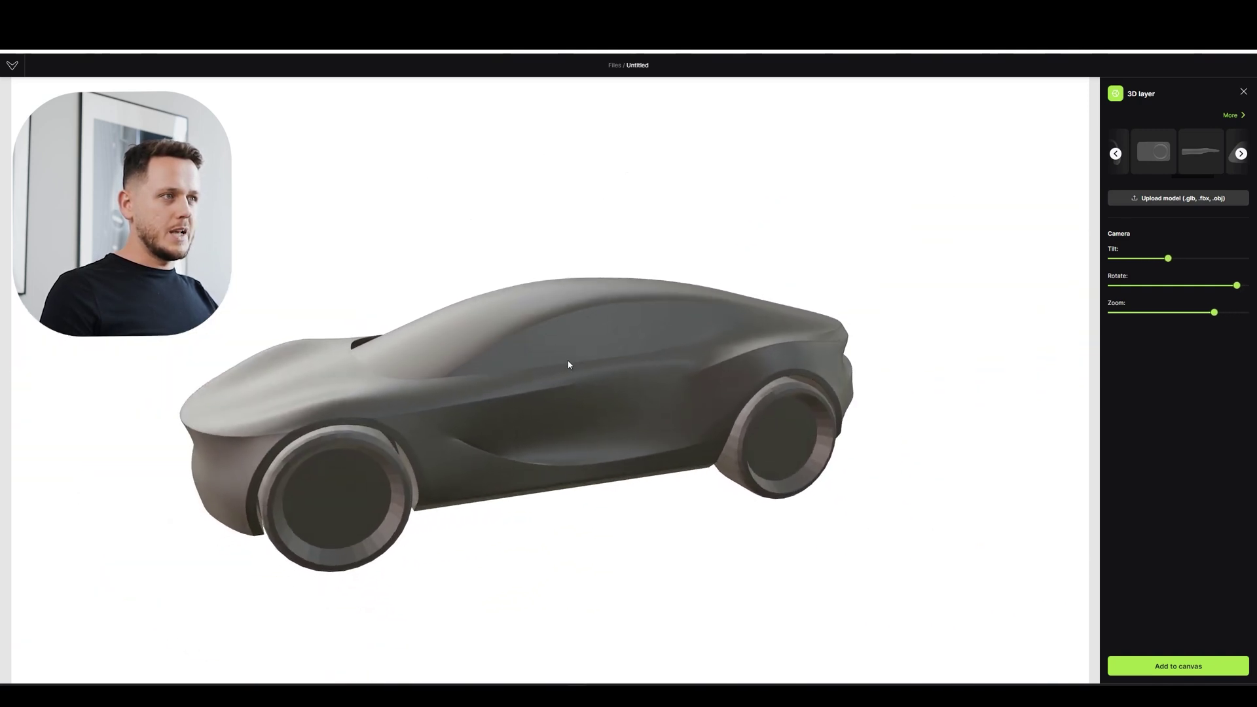
left_click_drag(569, 364, 576, 356)
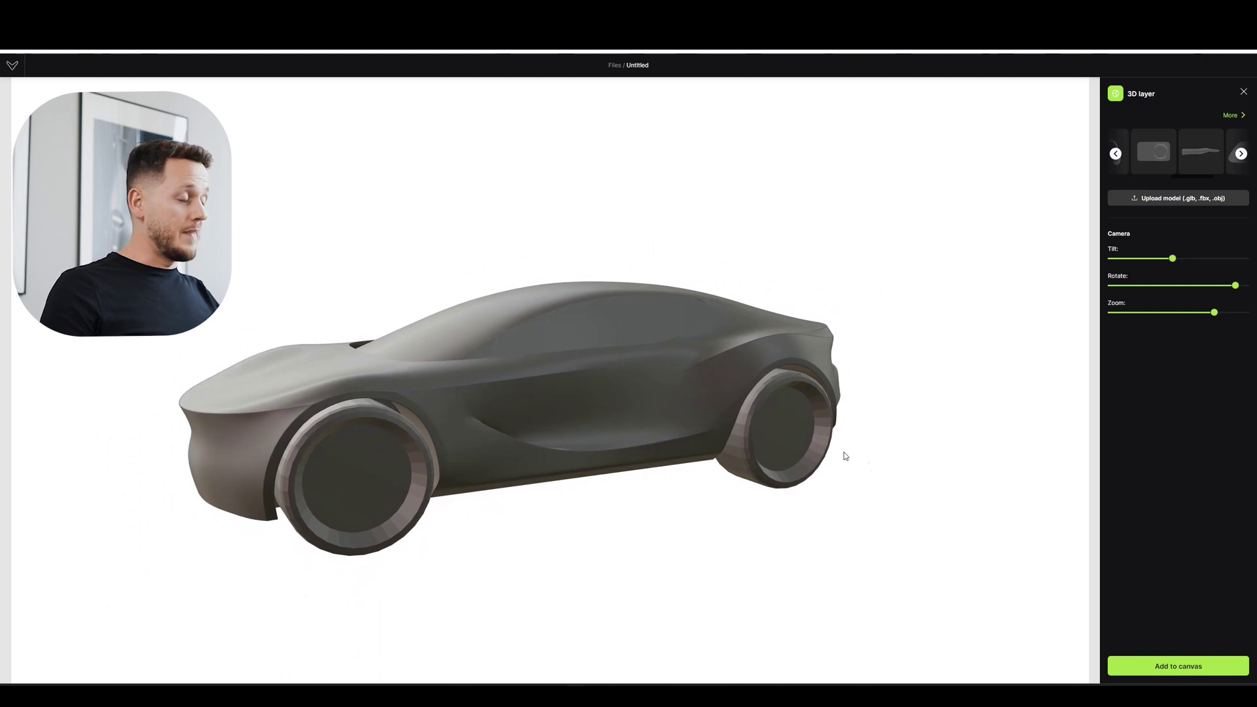
left_click(1171, 665)
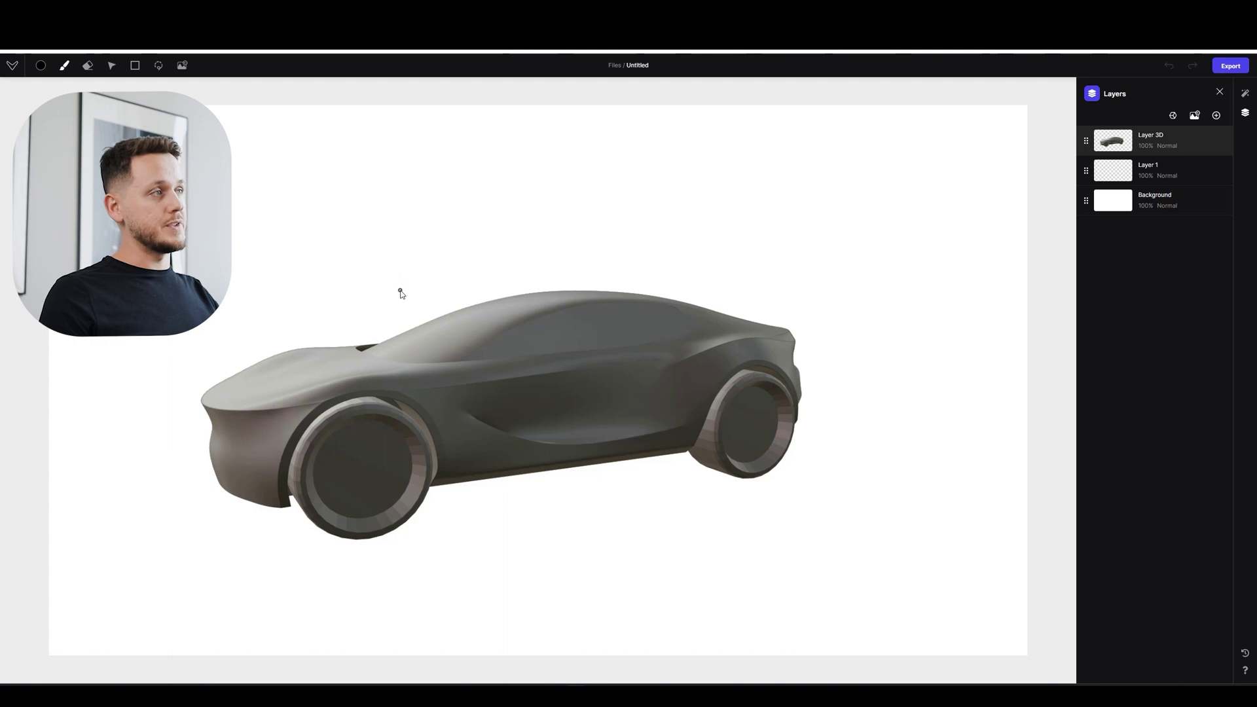
Step: Paste 'sport futuristic SUV concept design', keep Vizcom General, request 4 images, and generate
left_click(1244, 93)
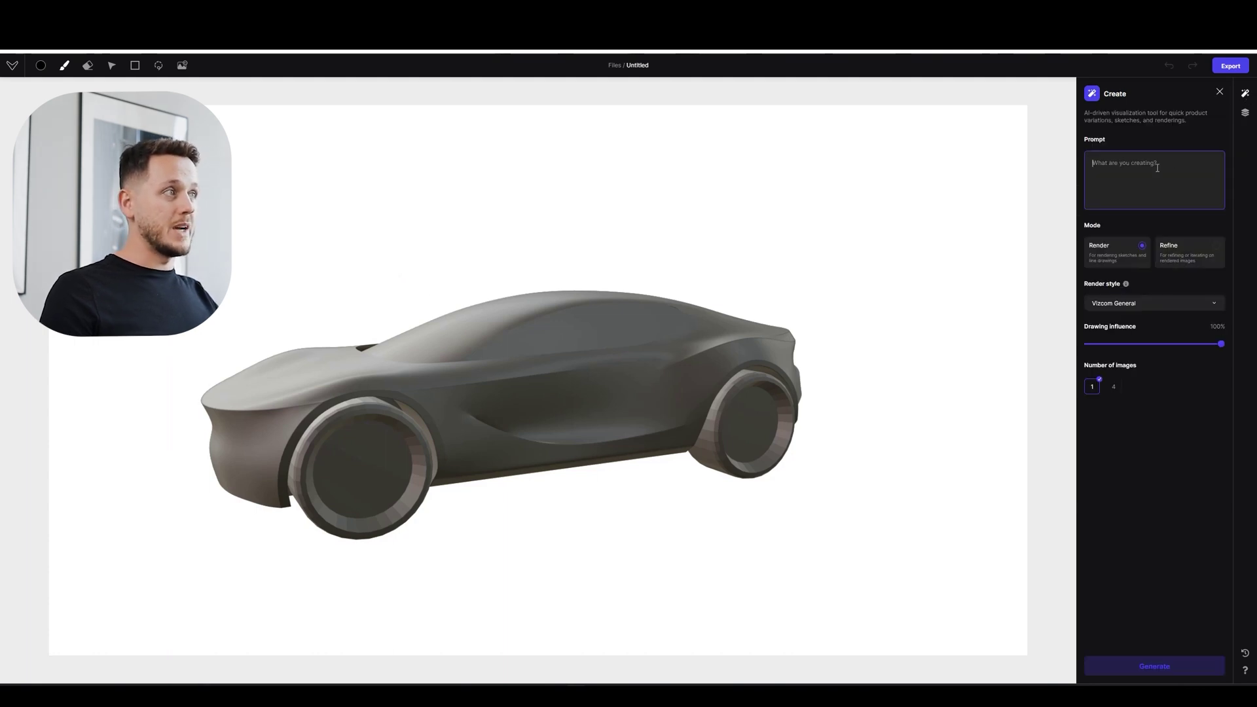
type("sport futuristic SUV concept design")
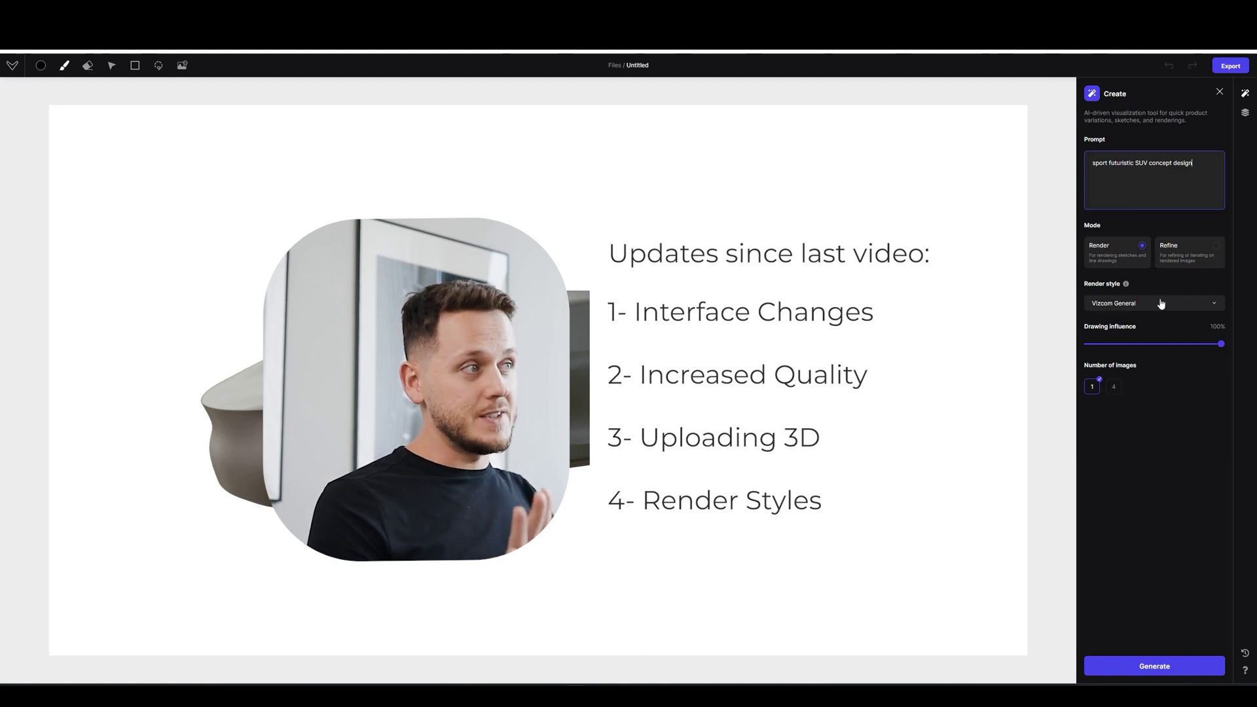
left_click(1160, 302)
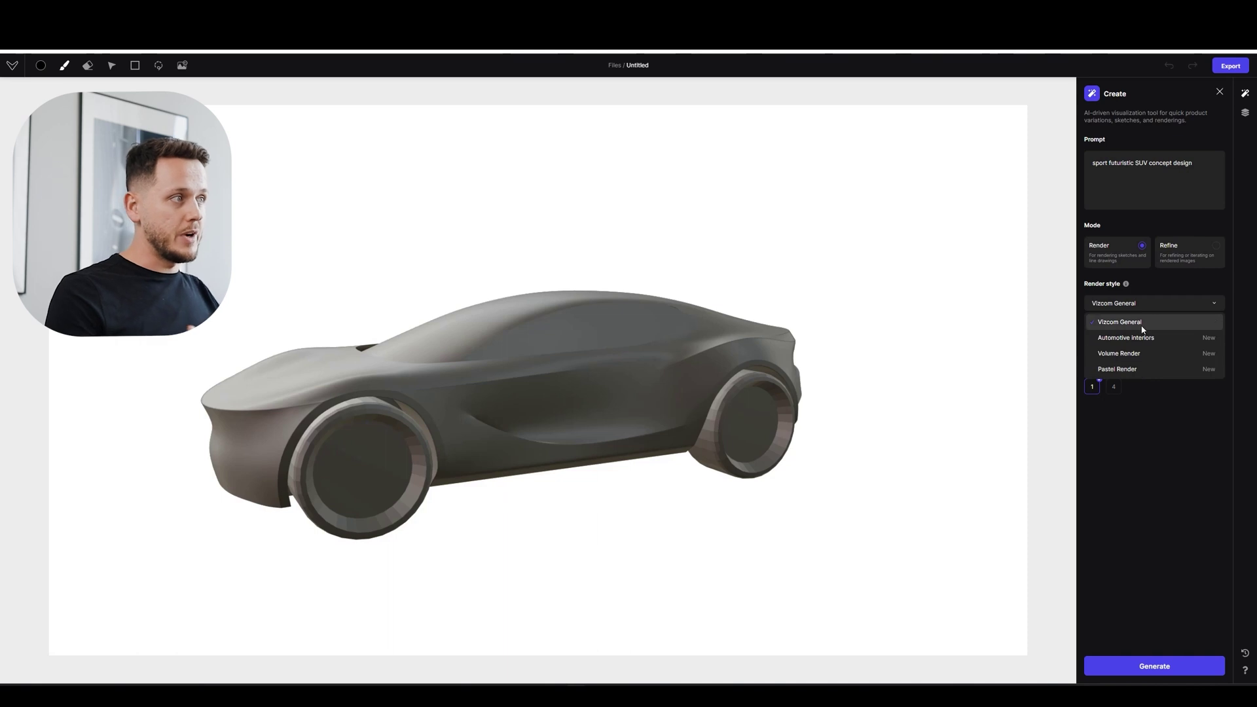
left_click(1143, 324)
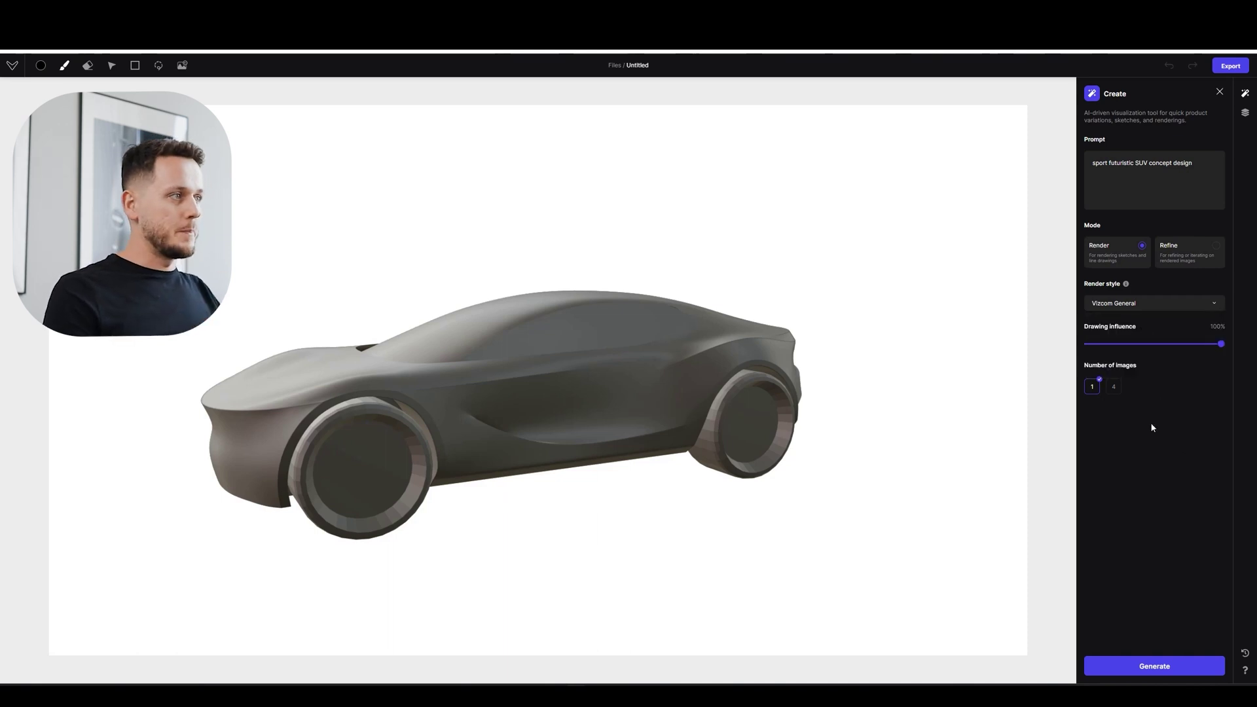
left_click(1115, 387)
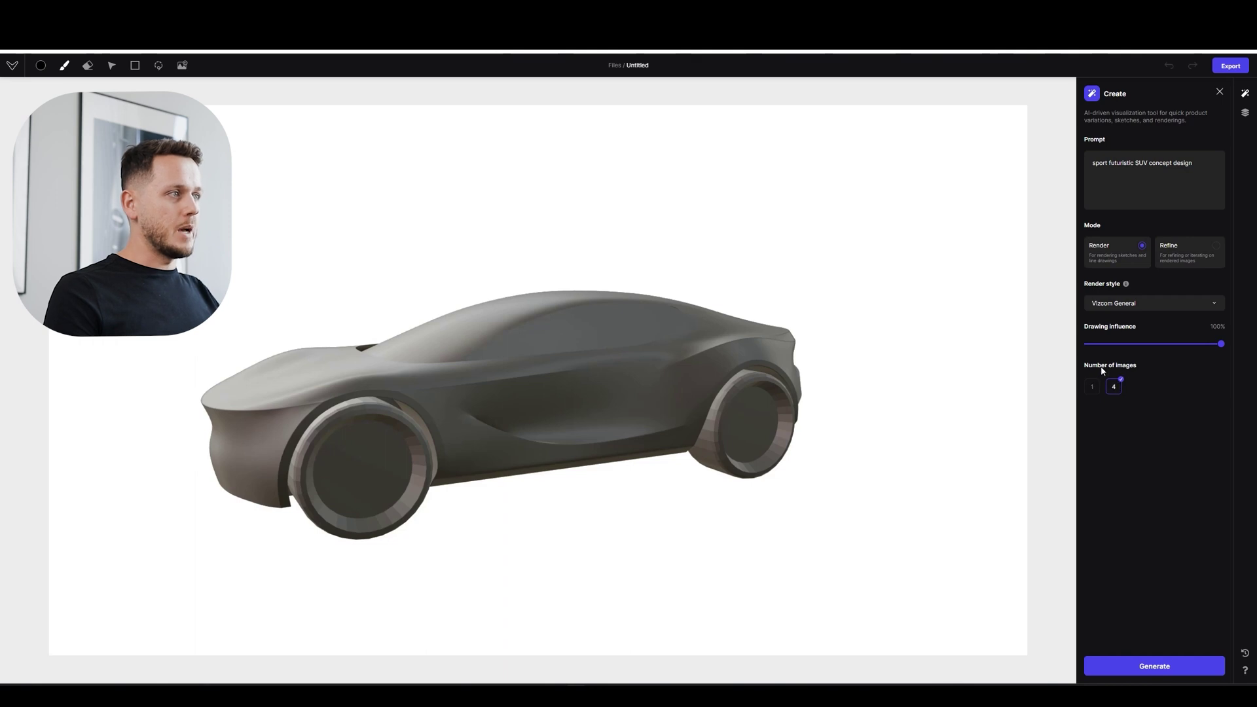
left_click(1139, 673)
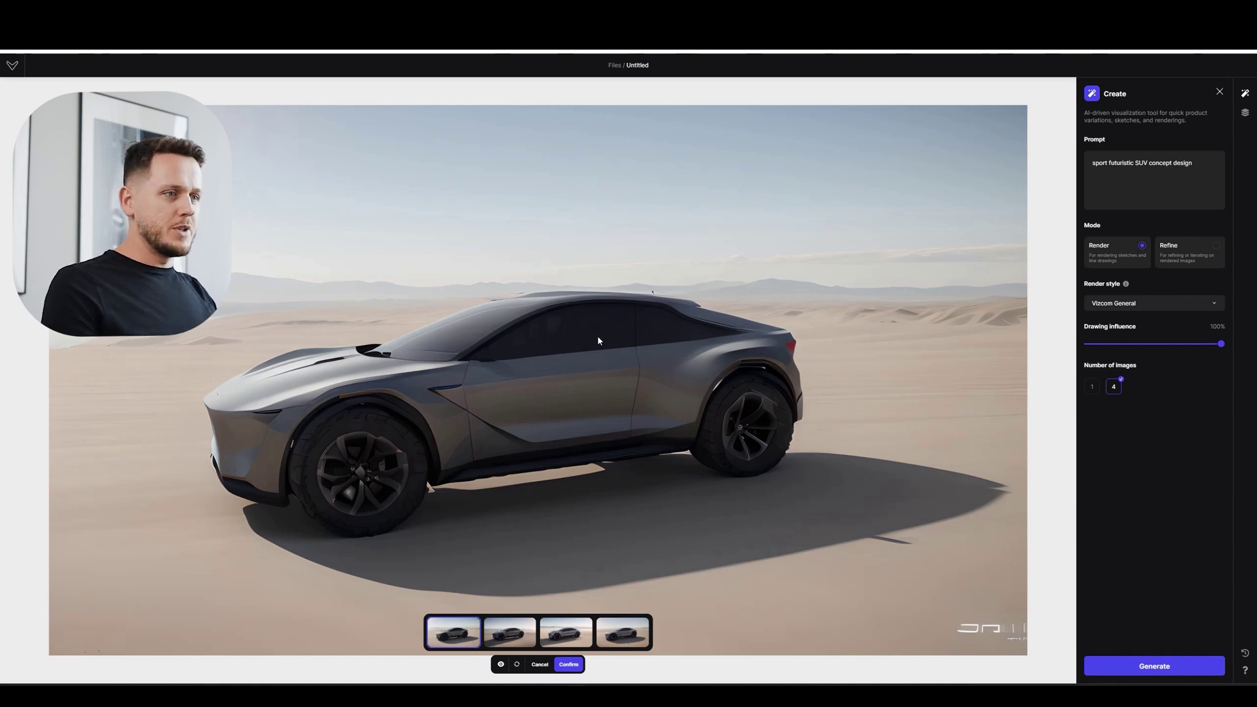
Step: Browse all four render variations and settle on the lighter grey third one
left_click(511, 646)
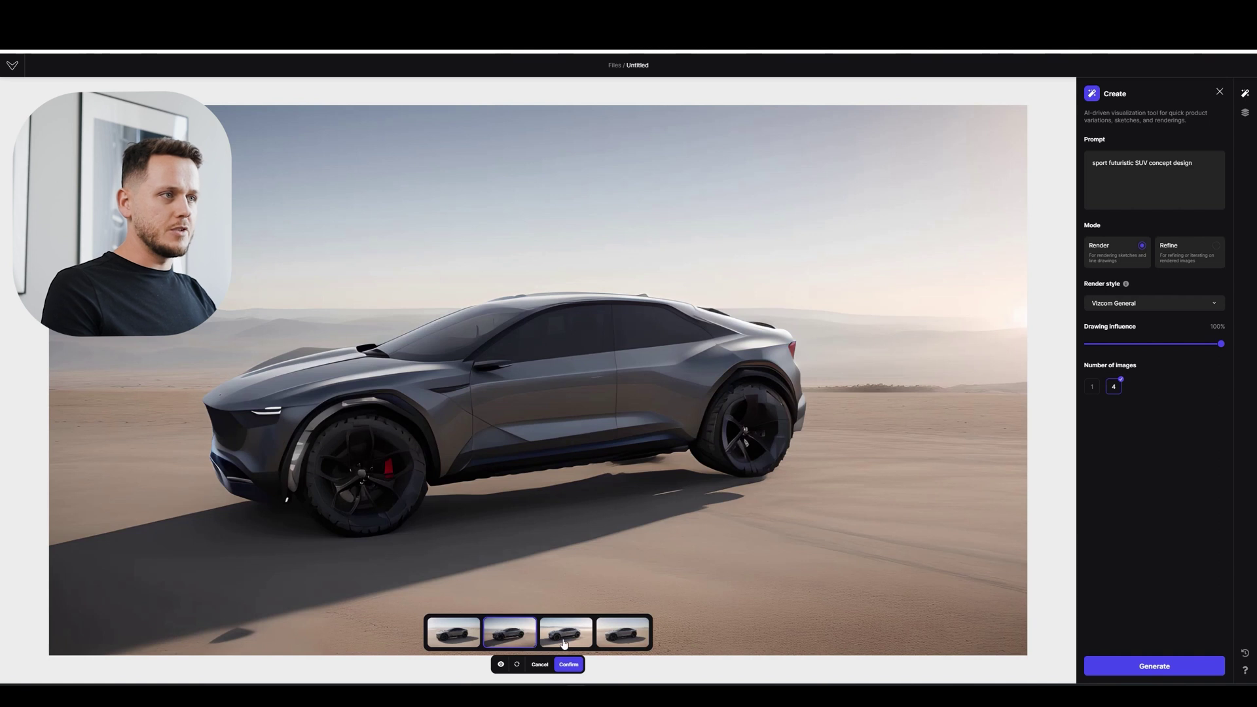
left_click(568, 644)
left_click(626, 639)
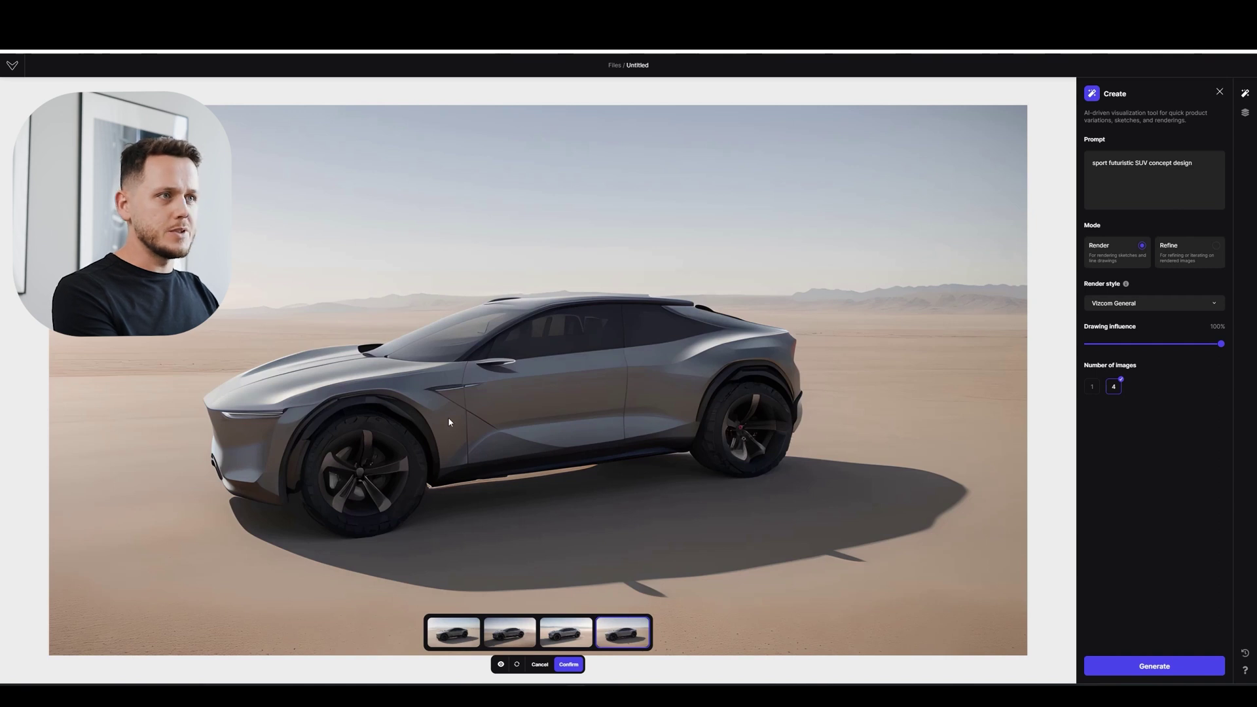
left_click(573, 638)
left_click(496, 637)
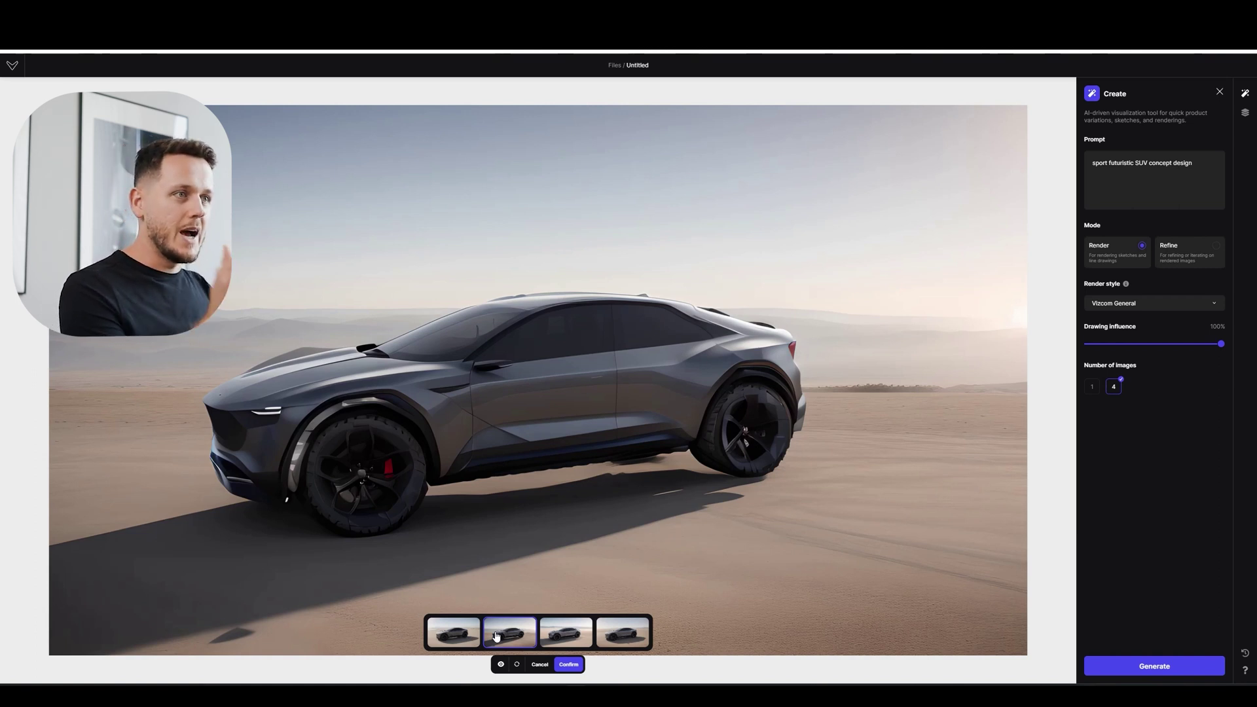
left_click(564, 641)
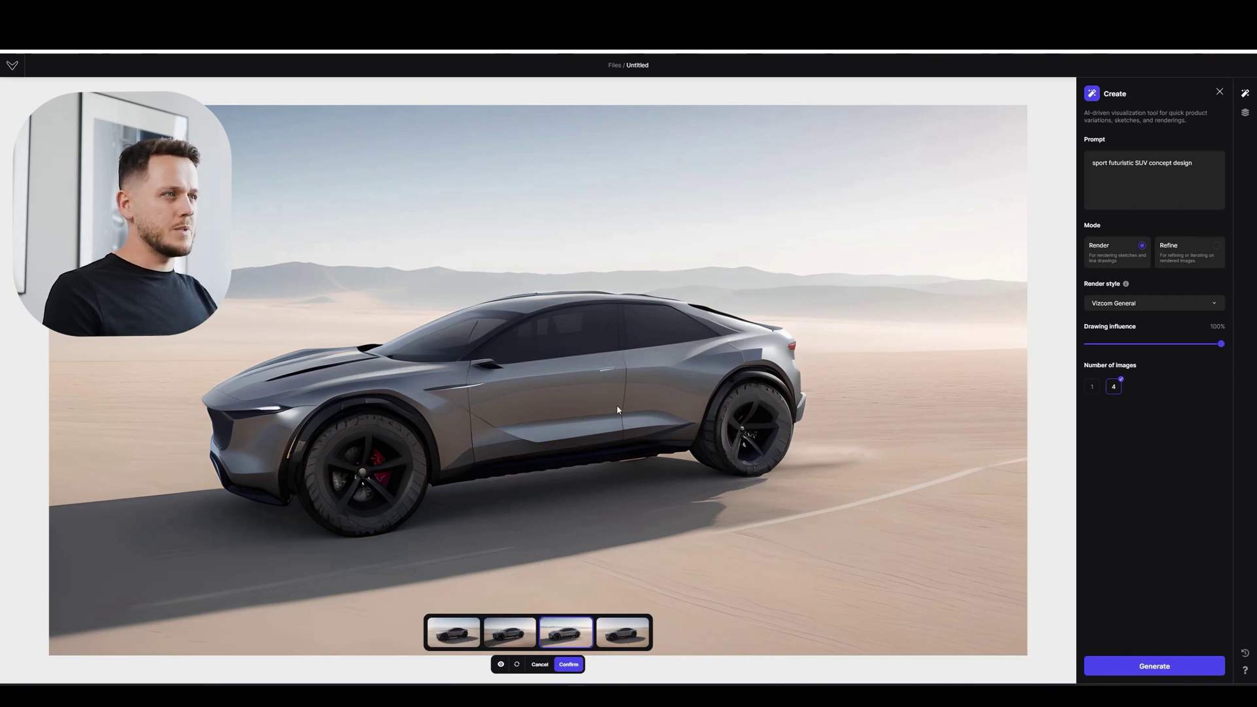
Step: Confirm the third render and toggle its layer visibility to compare with the 3D model
left_click(568, 665)
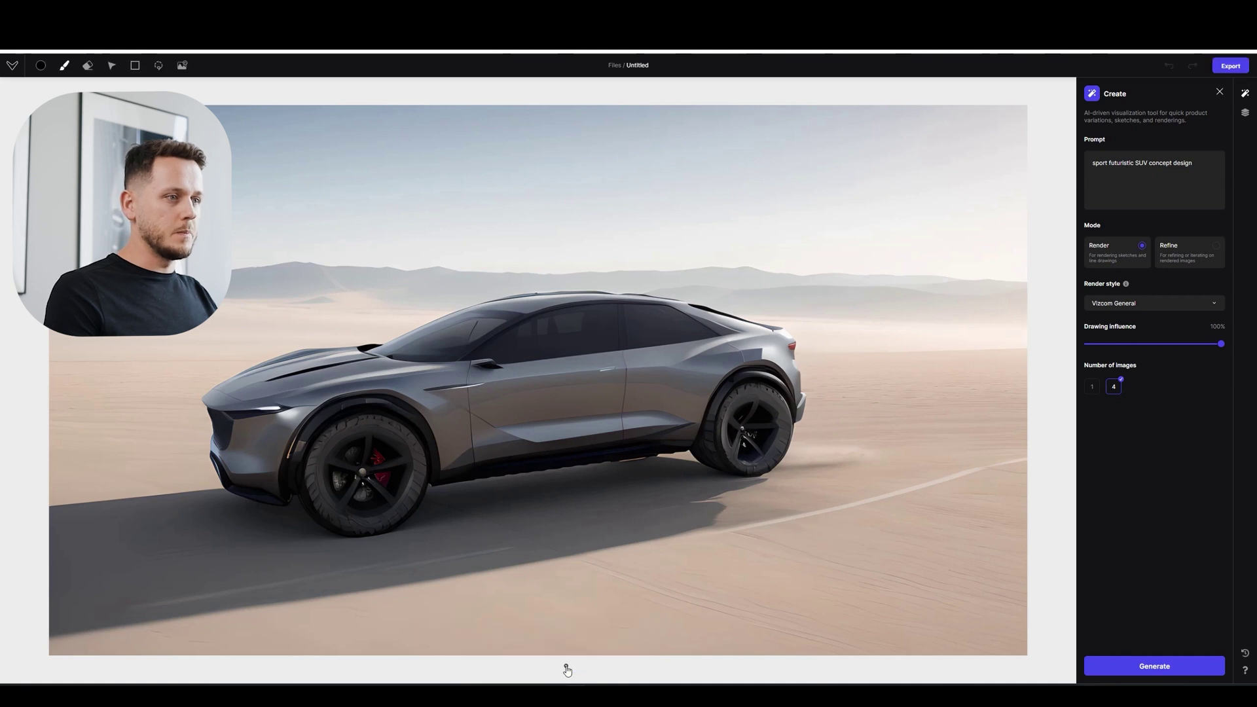
left_click(1244, 115)
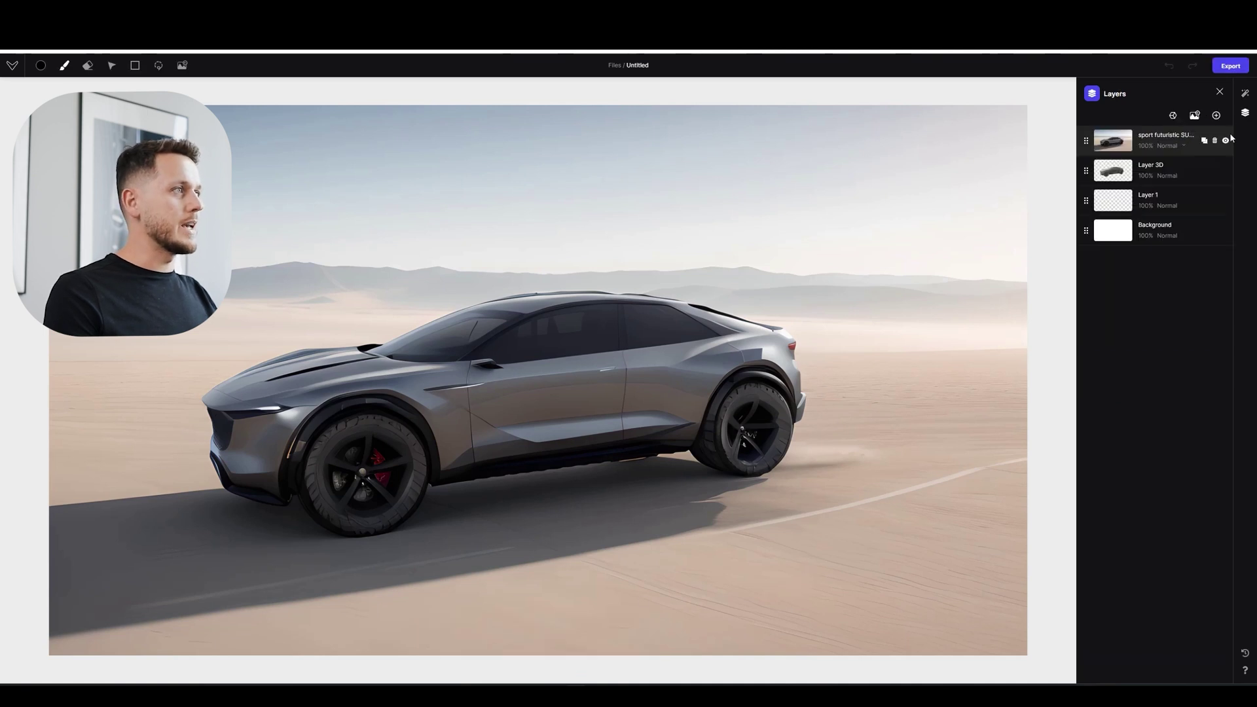
left_click(1225, 141)
left_click(1224, 141)
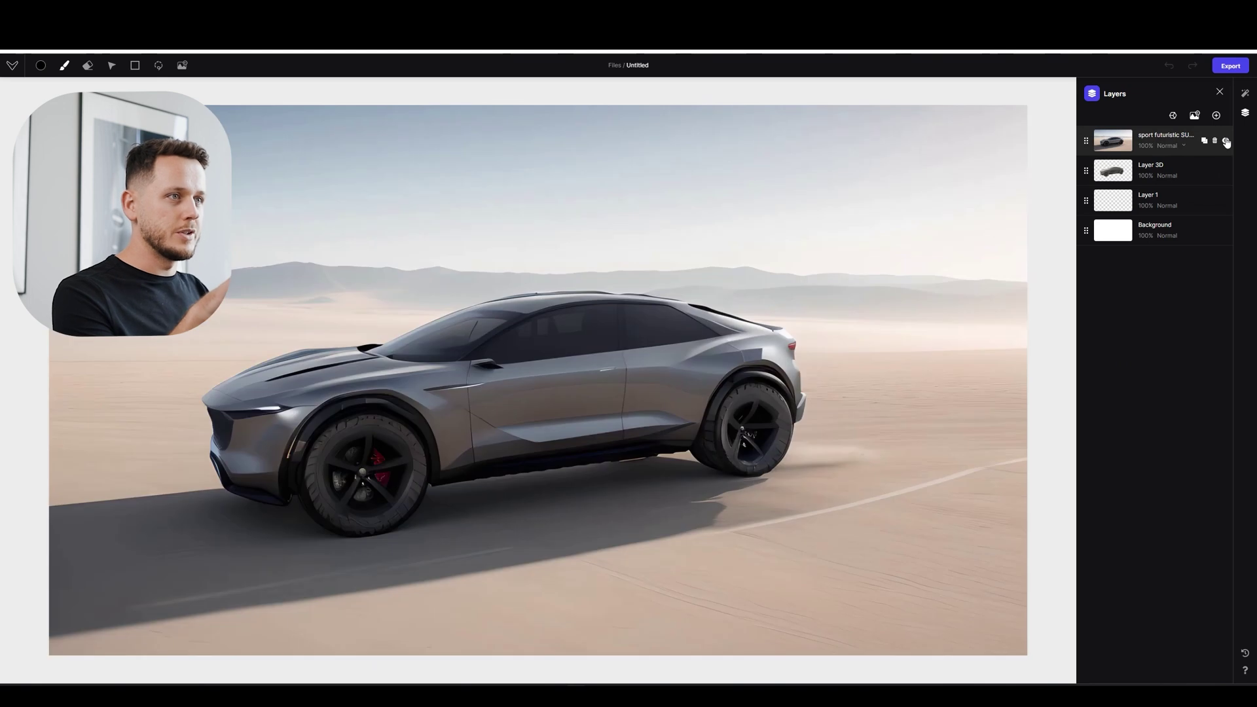
left_click(1225, 141)
left_click(1226, 142)
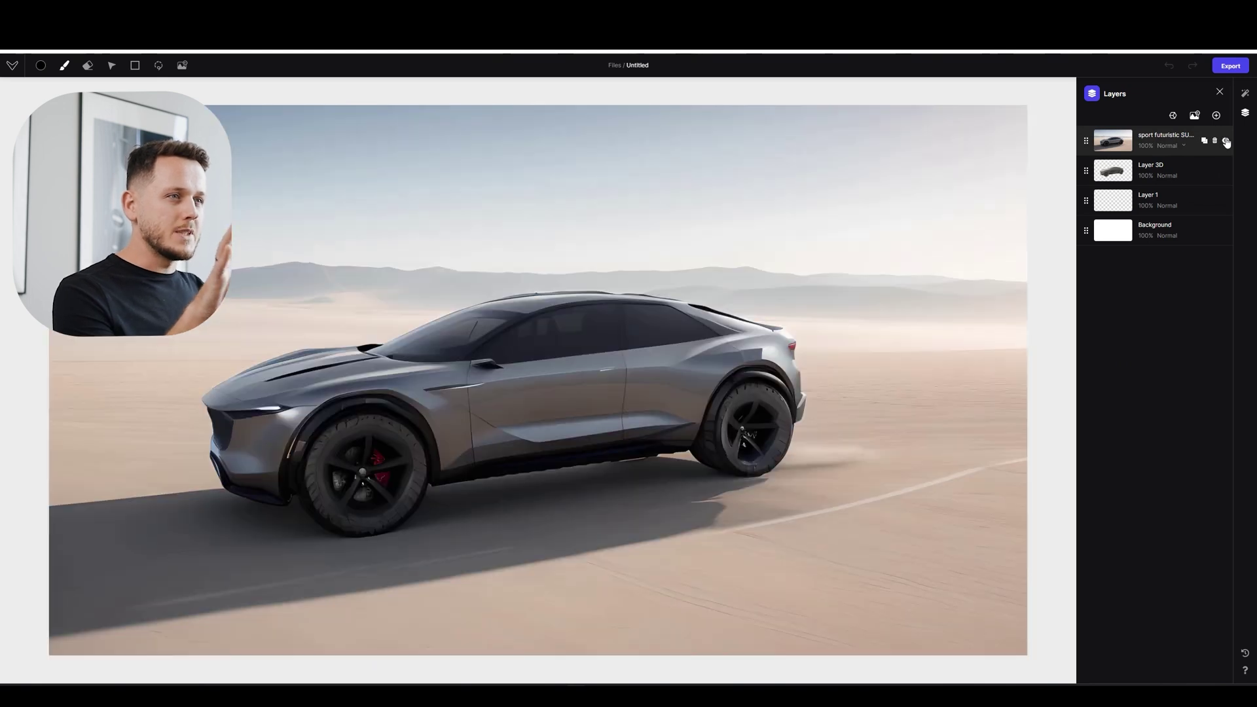
left_click(1226, 142)
left_click(1227, 142)
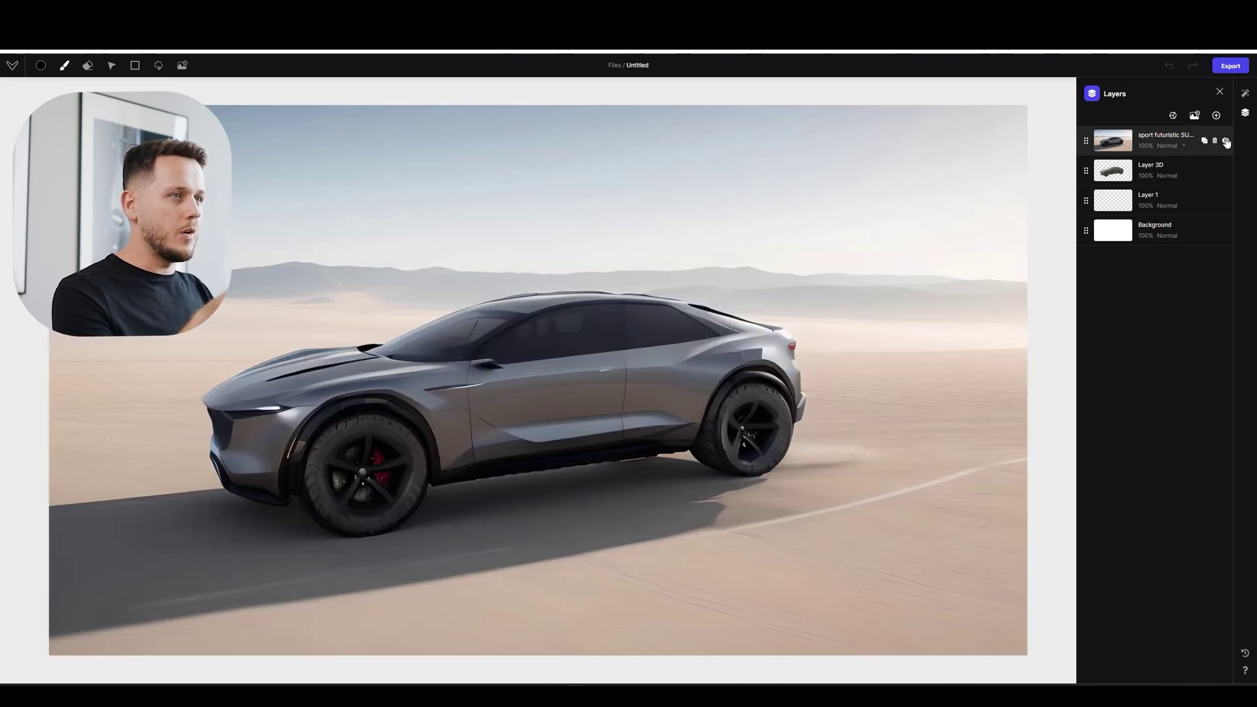
Step: Keep toggling the render layer, finishing with it hidden to show the grey model
left_click(1226, 142)
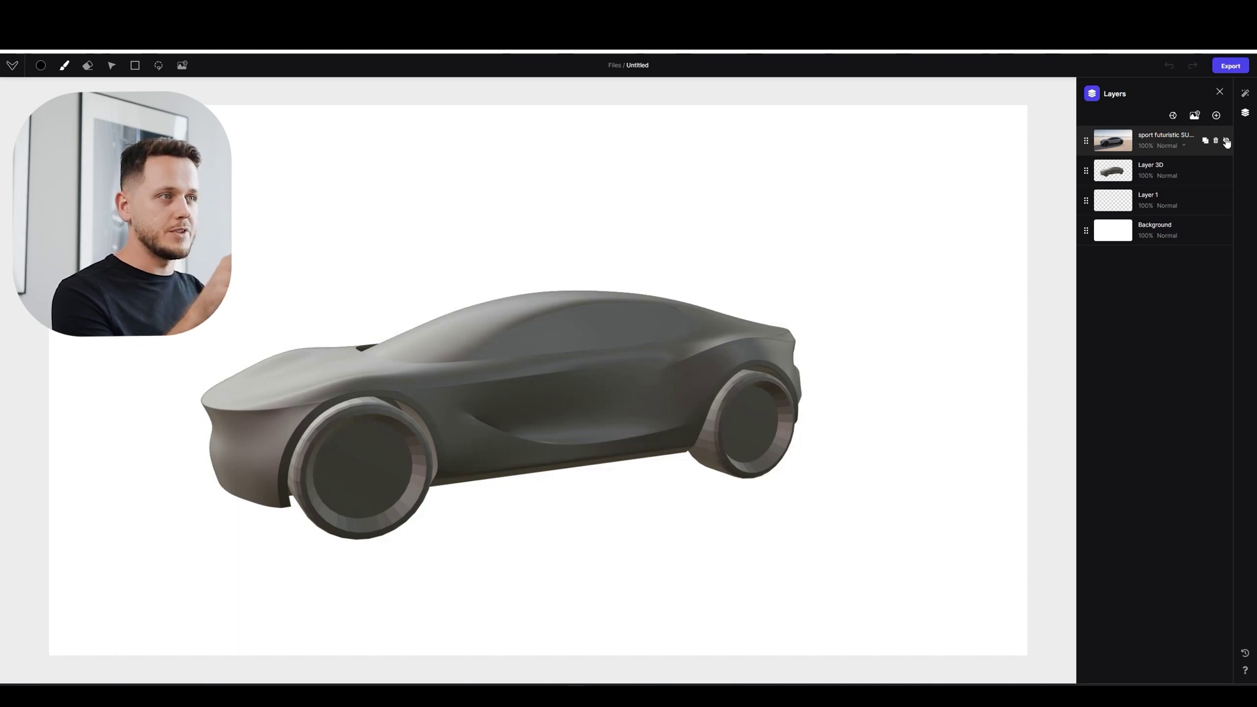
left_click(1226, 142)
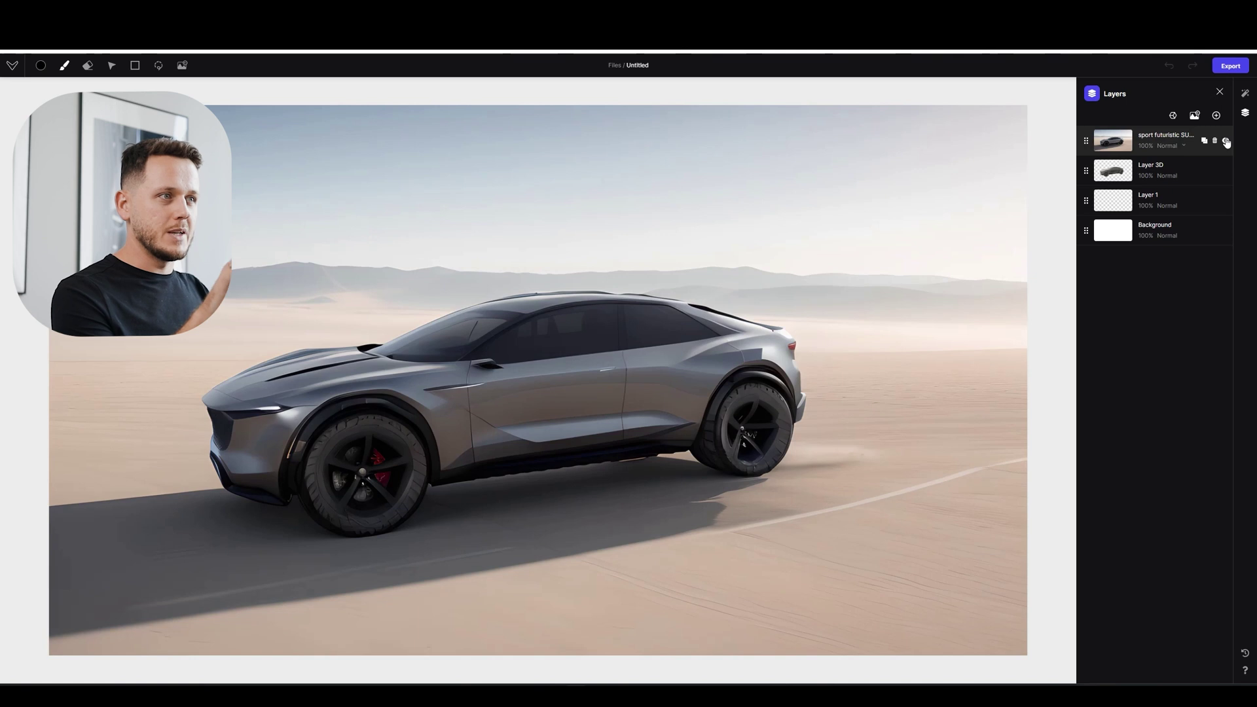
left_click(1227, 142)
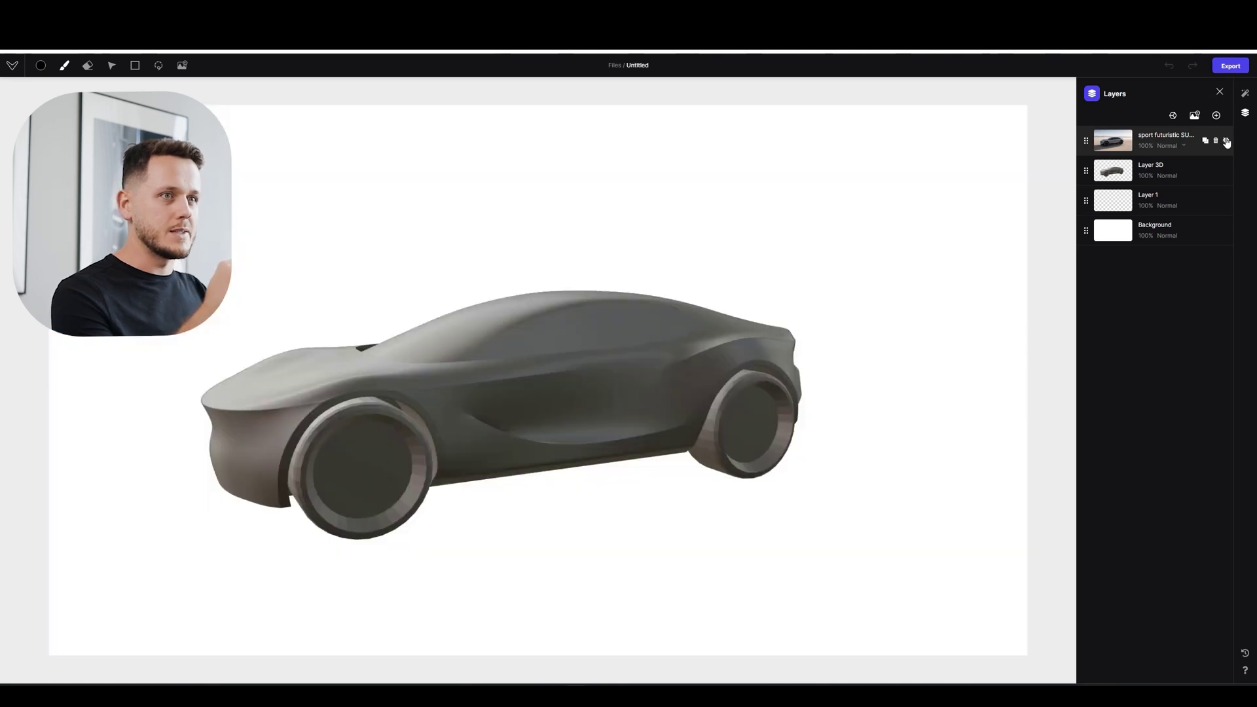
left_click(1226, 142)
left_click(1227, 142)
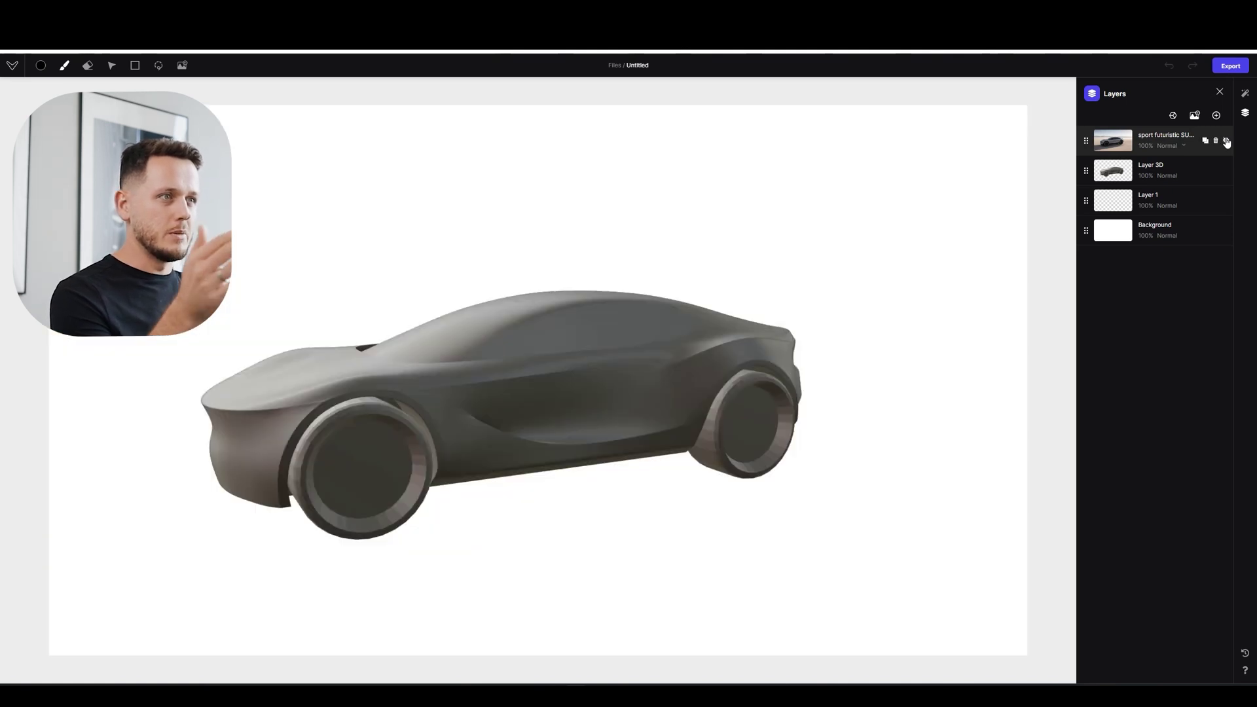
left_click(1226, 142)
left_click(1226, 142)
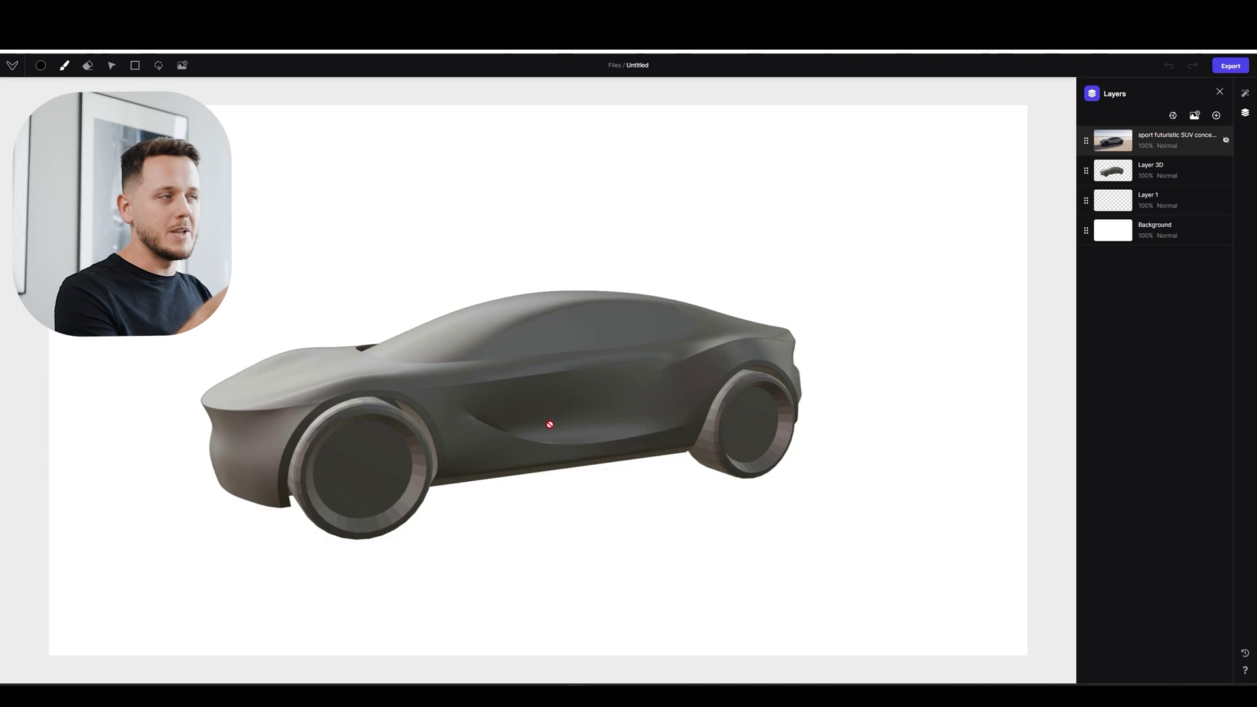
left_click(1227, 141)
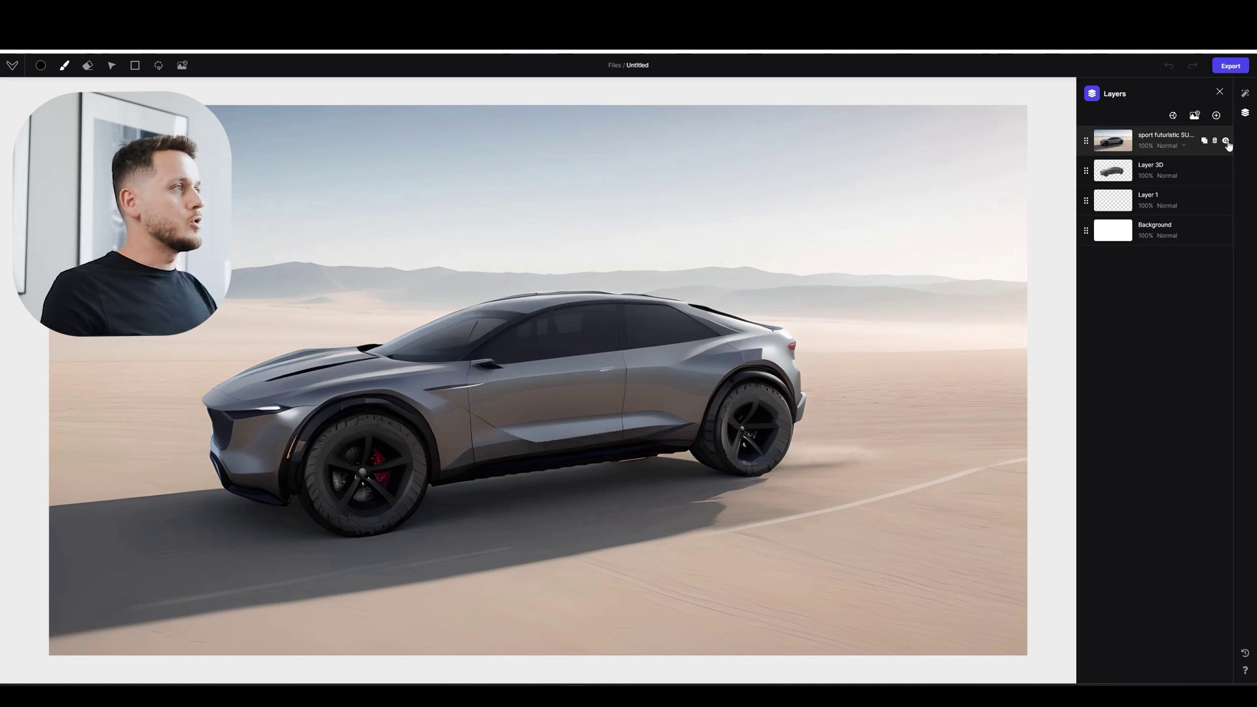
left_click(1225, 141)
Step: Replace the prompt with 'smooth surfaces, sporty SUV design' and generate new renders
left_click(1245, 93)
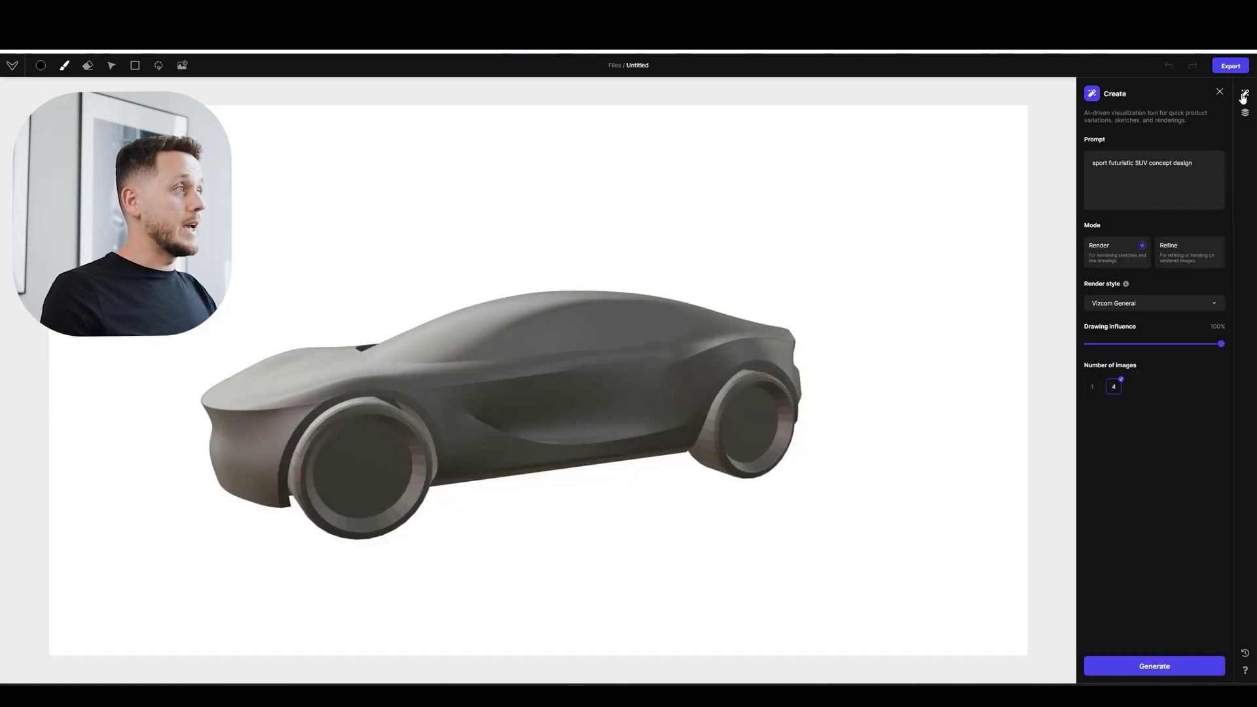
left_click_drag(1192, 163, 1071, 170)
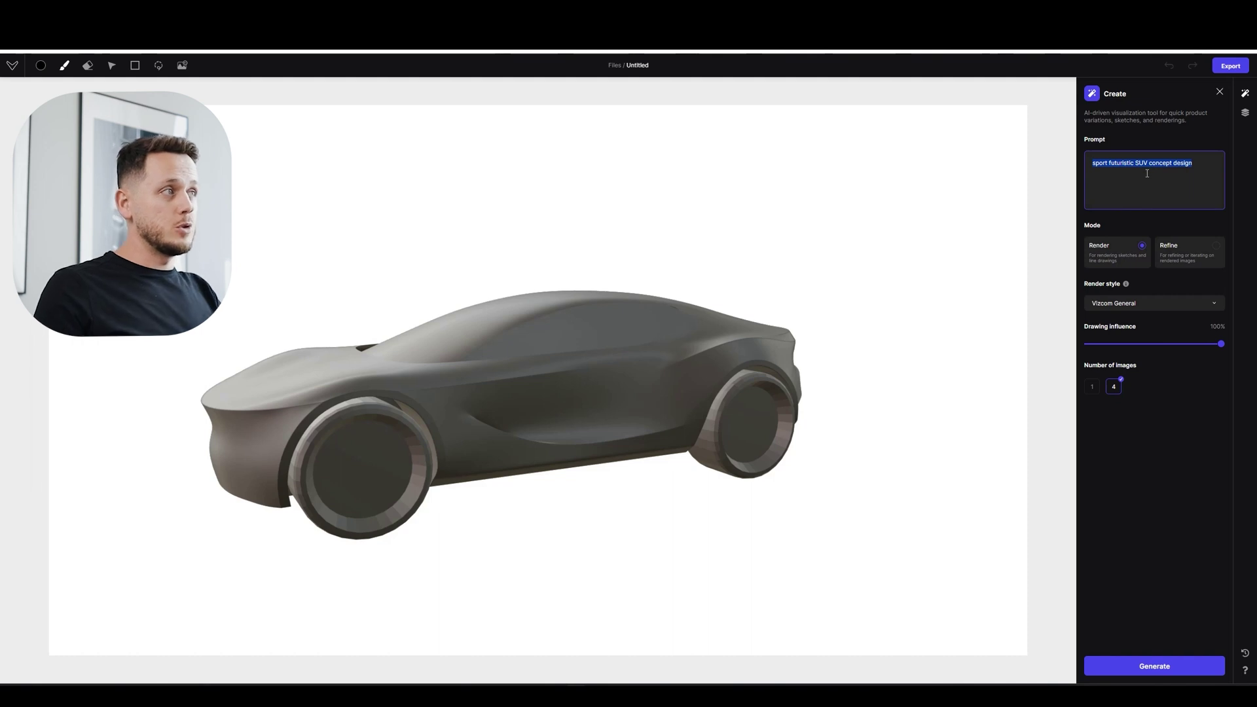
type("smooth surf")
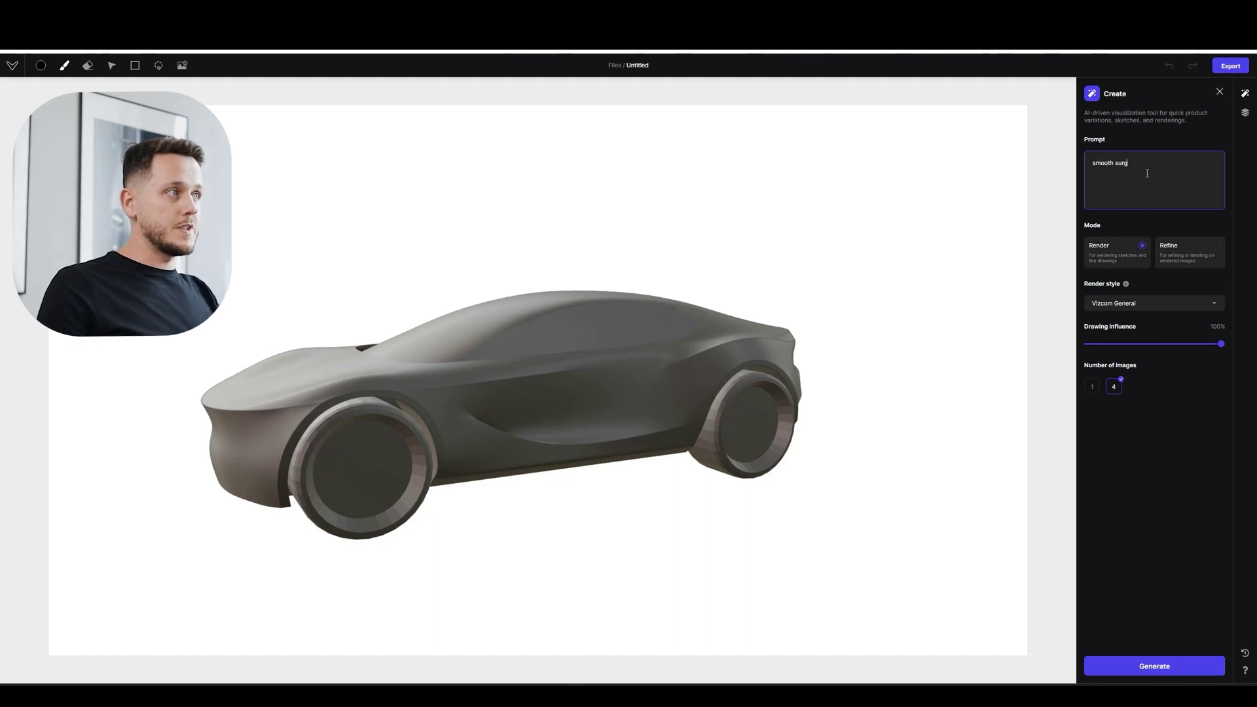
type("aces, sporty SUV")
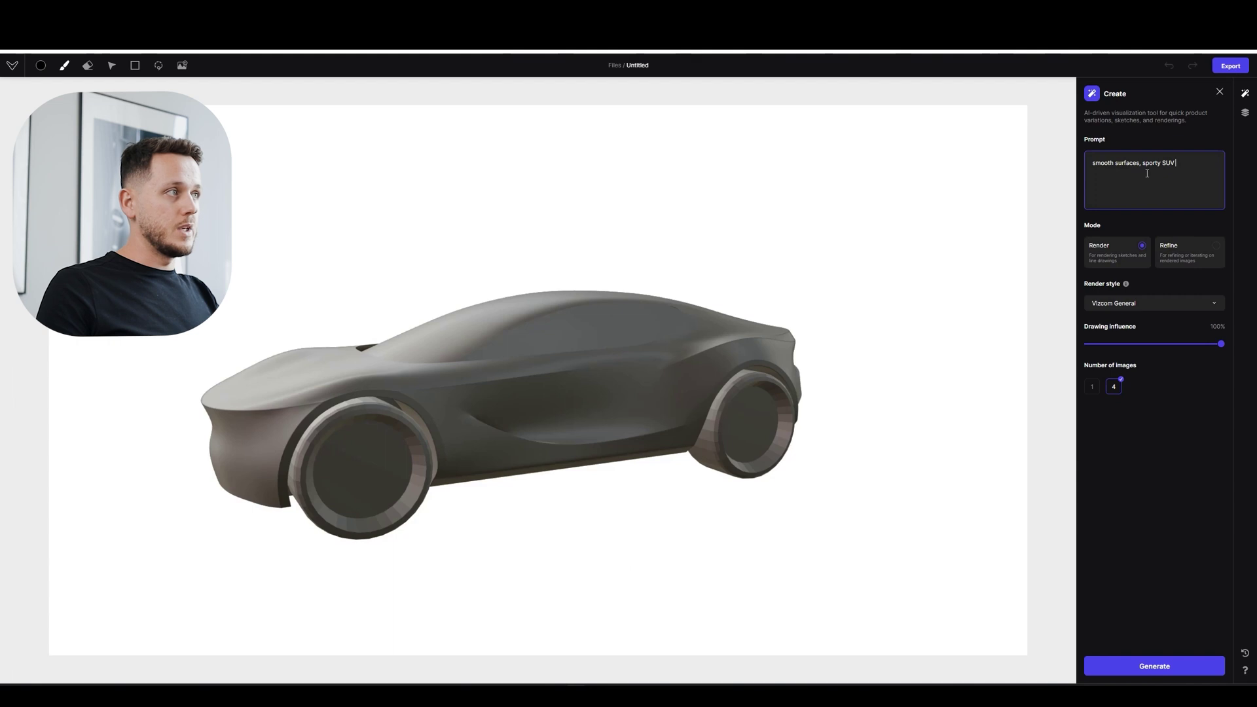
type(" design")
left_click(1154, 666)
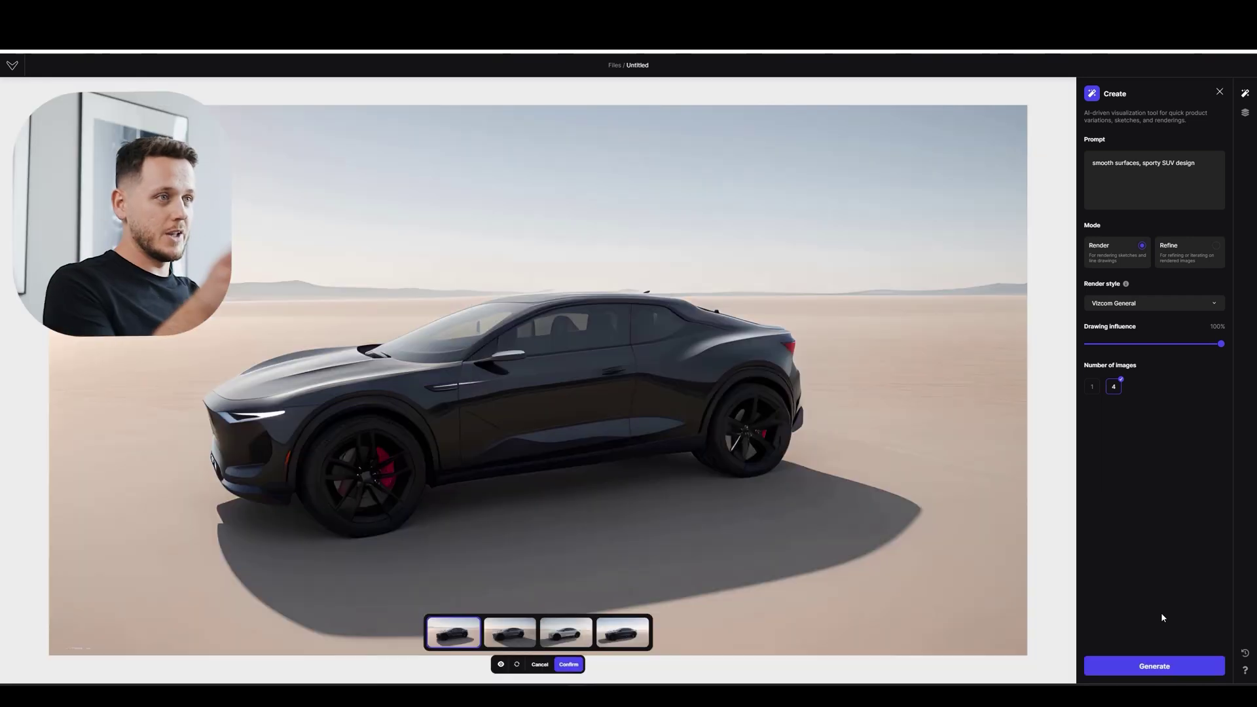
Step: Preview the grey, silver and dark variations, then confirm the silver SUV render
left_click(509, 635)
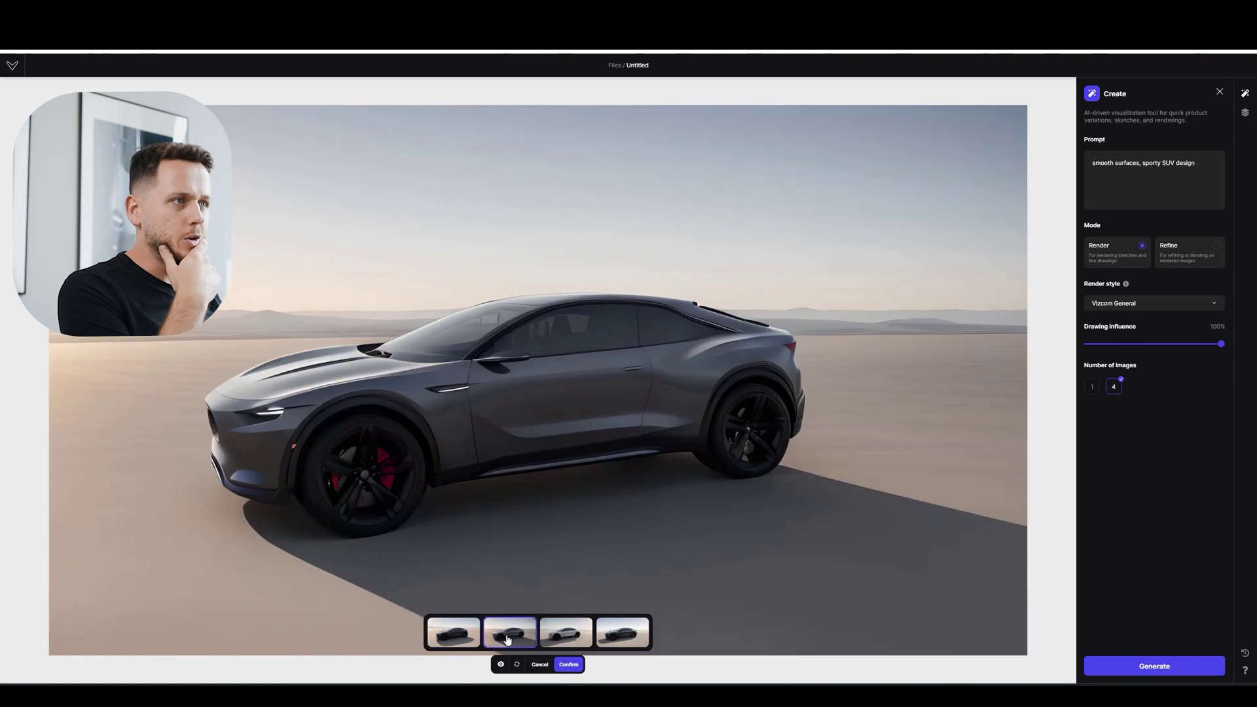
left_click(566, 633)
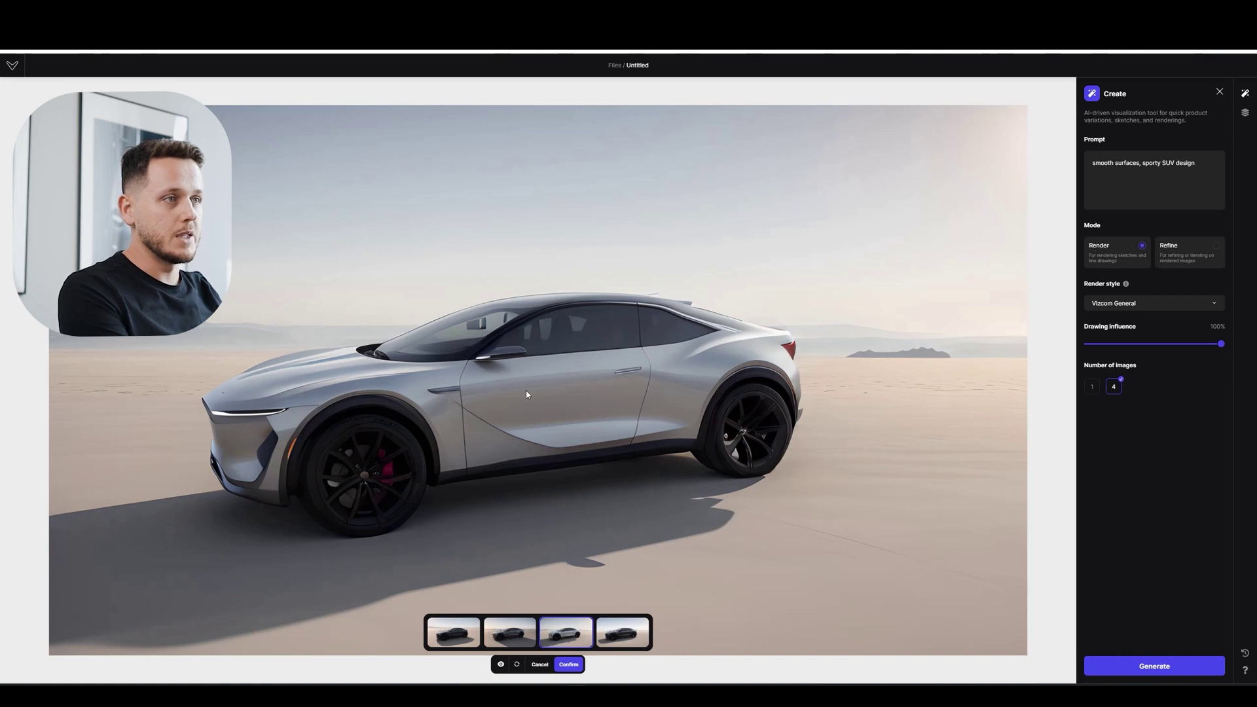
left_click(622, 633)
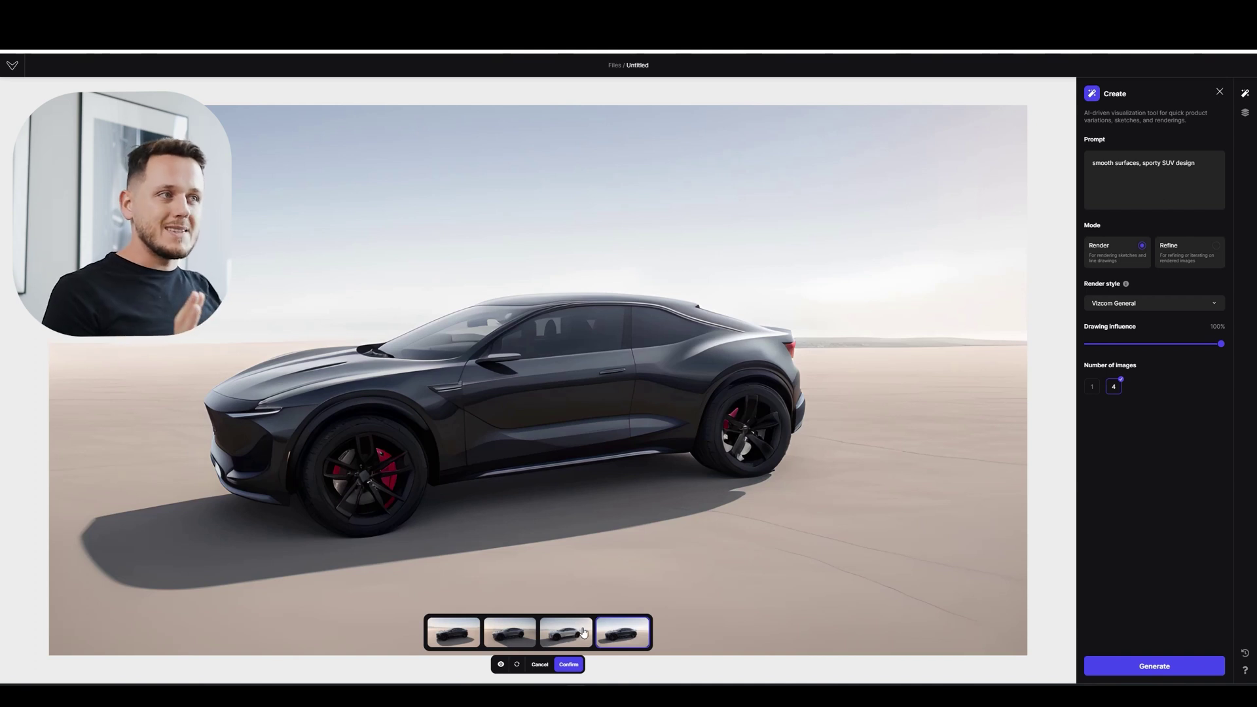
left_click(561, 643)
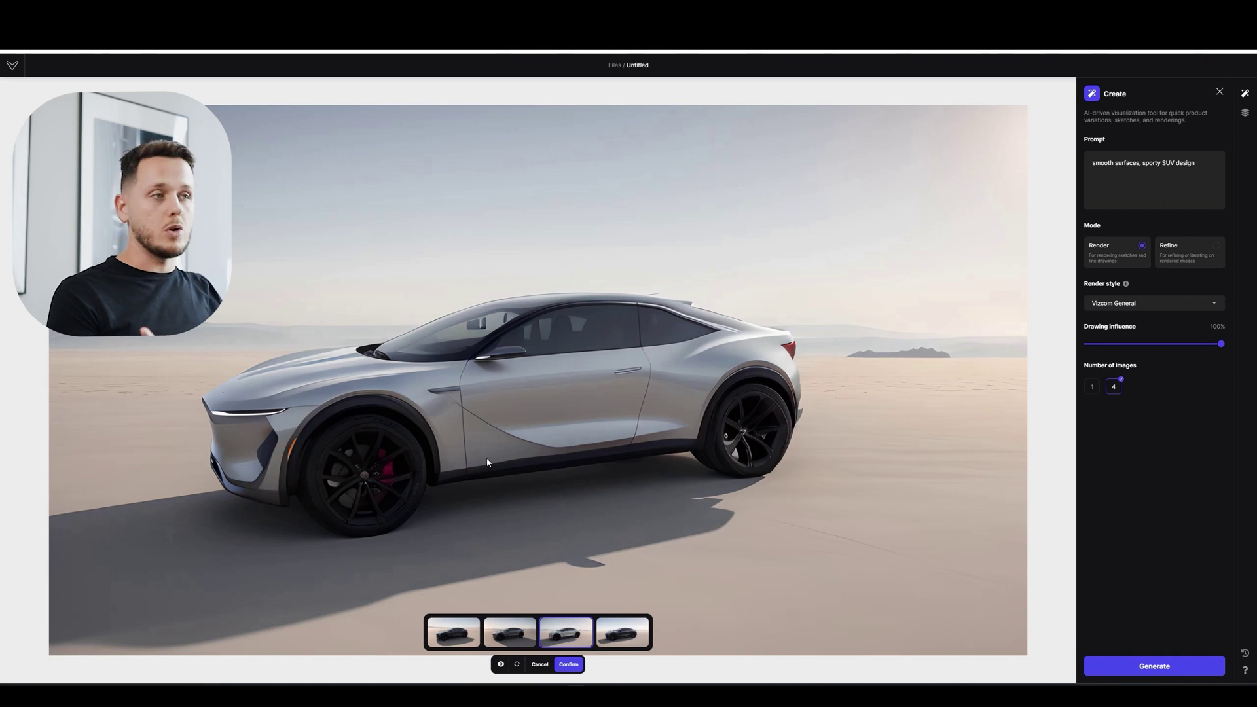
left_click(575, 666)
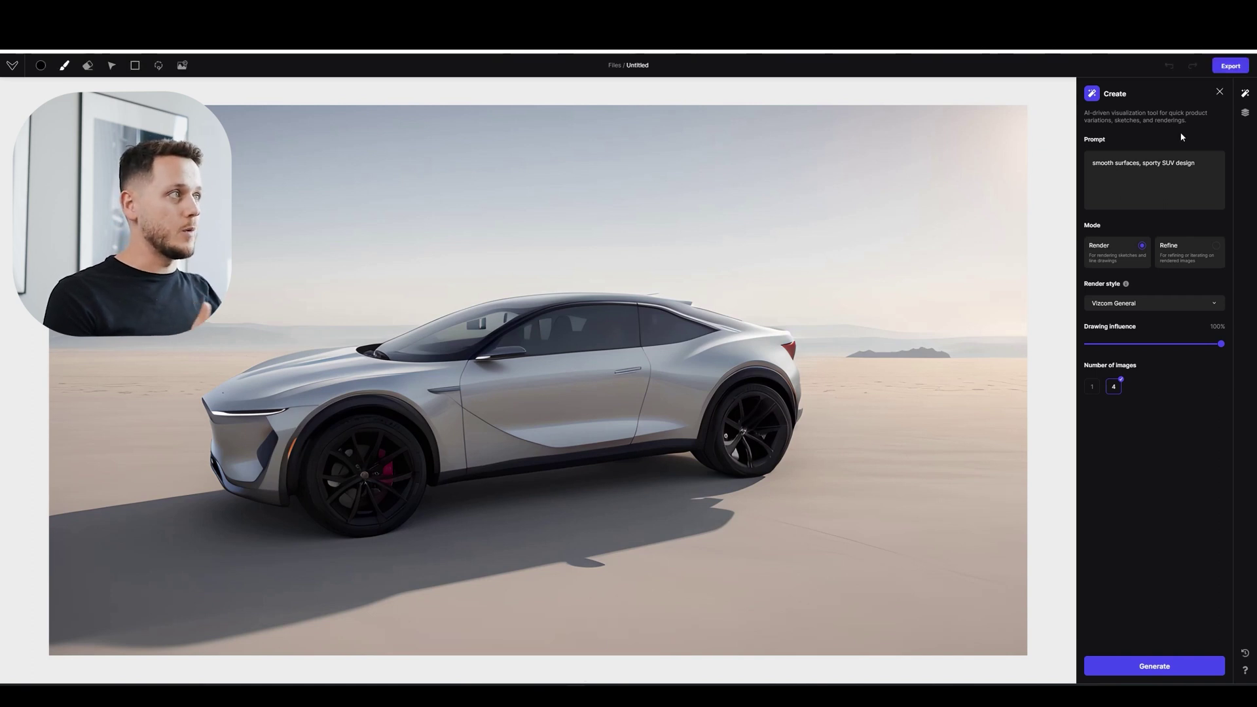
left_click(1245, 112)
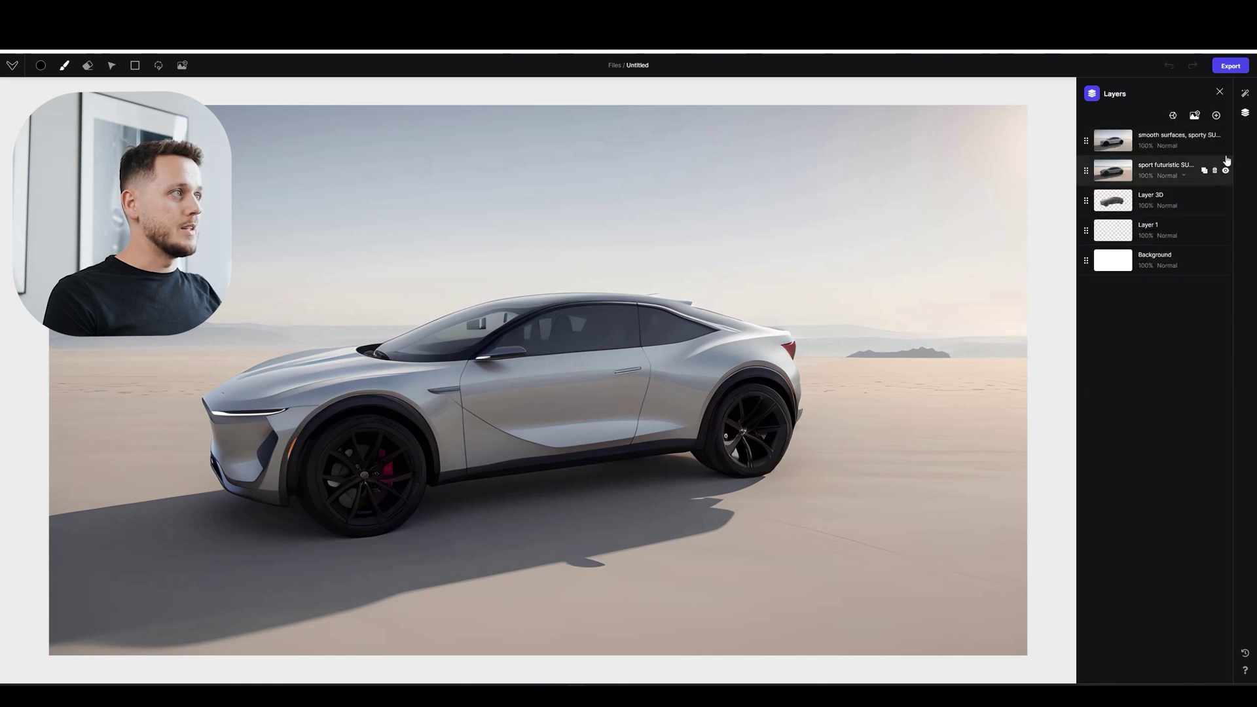
left_click(1226, 140)
left_click(1227, 141)
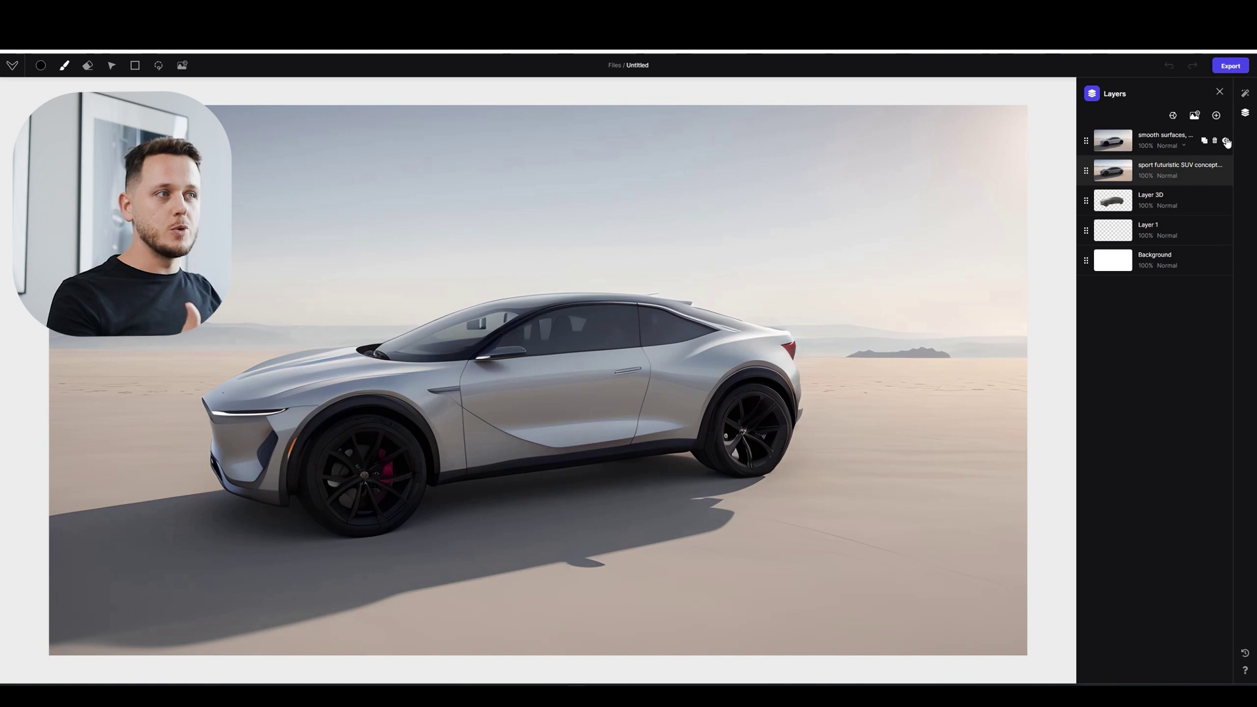
left_click(1227, 140)
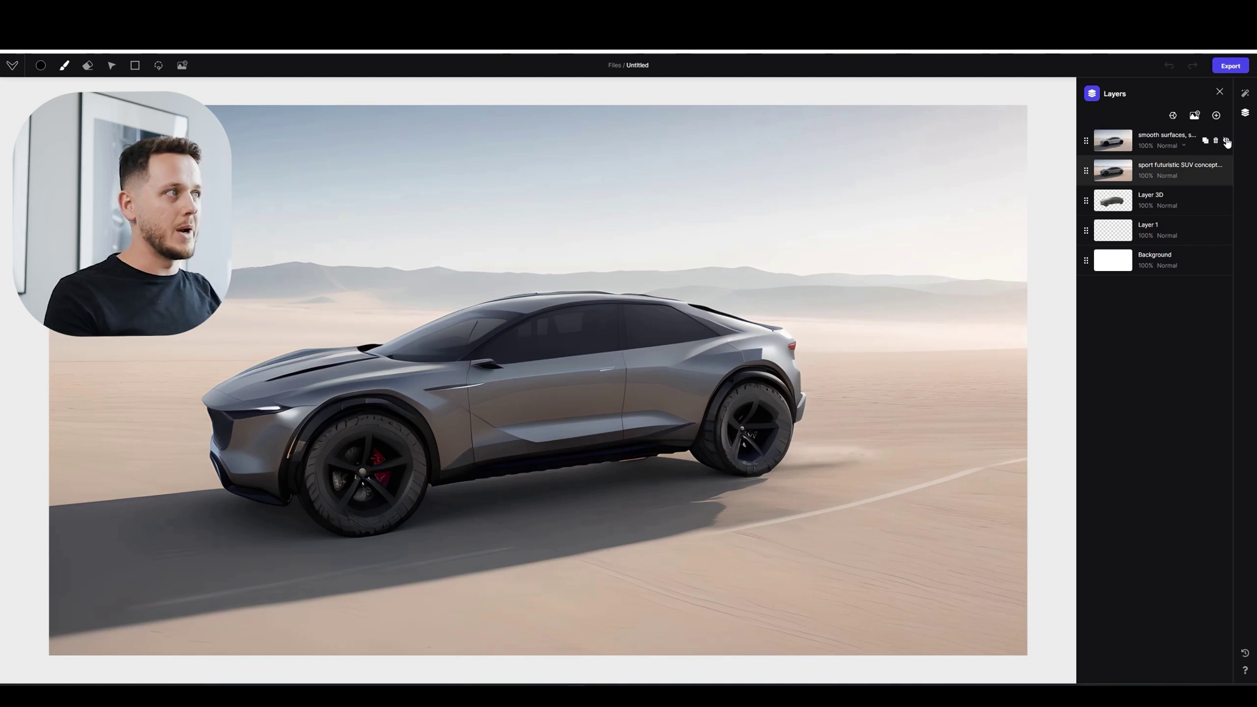
left_click(1226, 140)
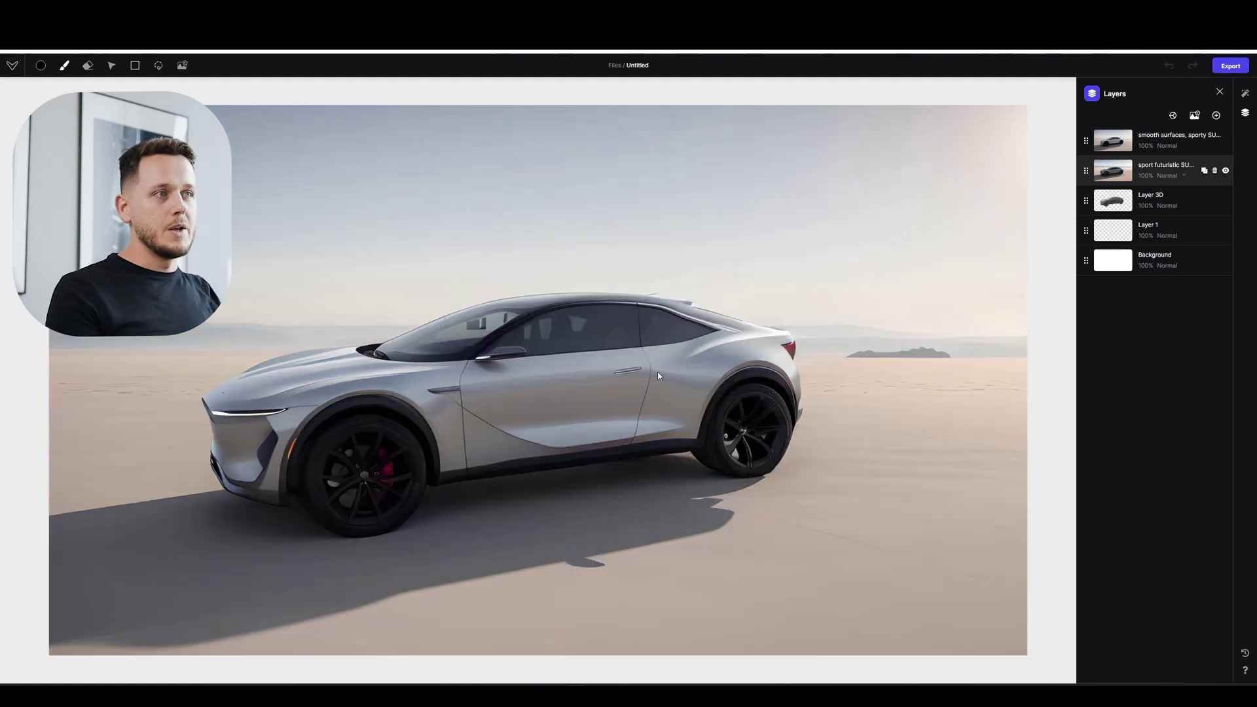
left_click(1246, 94)
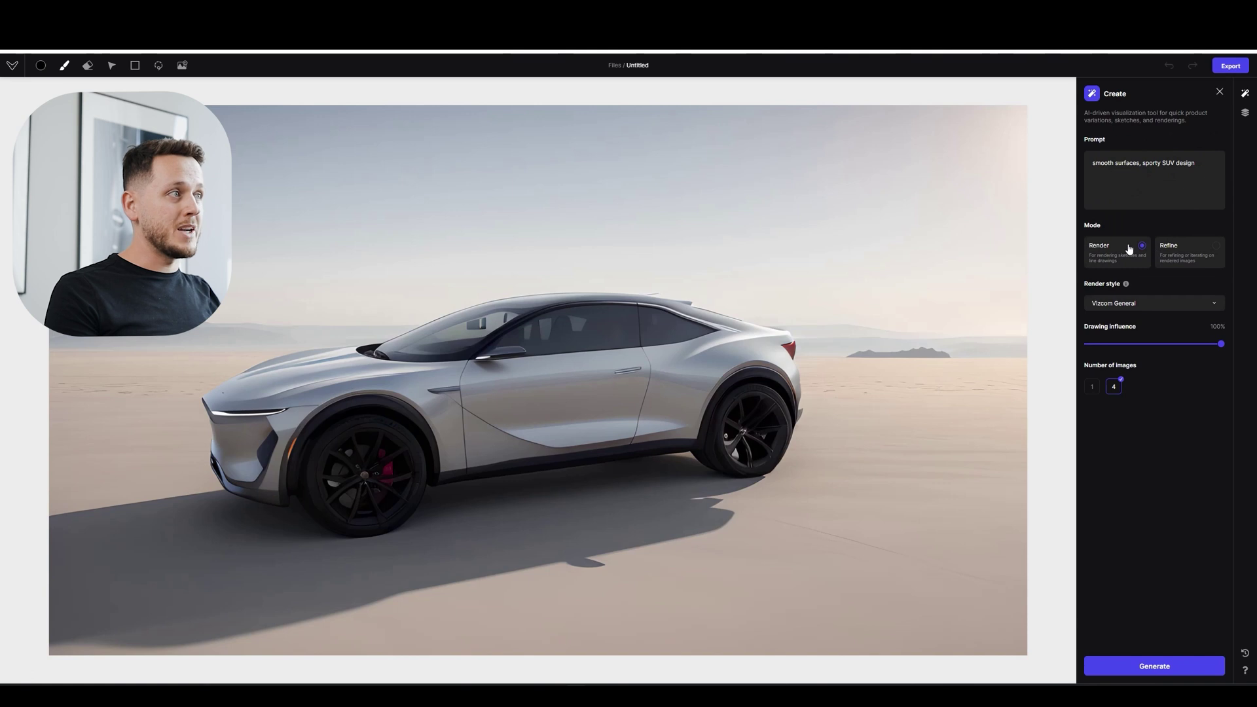
Step: Switch to Refine at 50% drawing influence and sketch two dark strokes on the car
left_click(1207, 252)
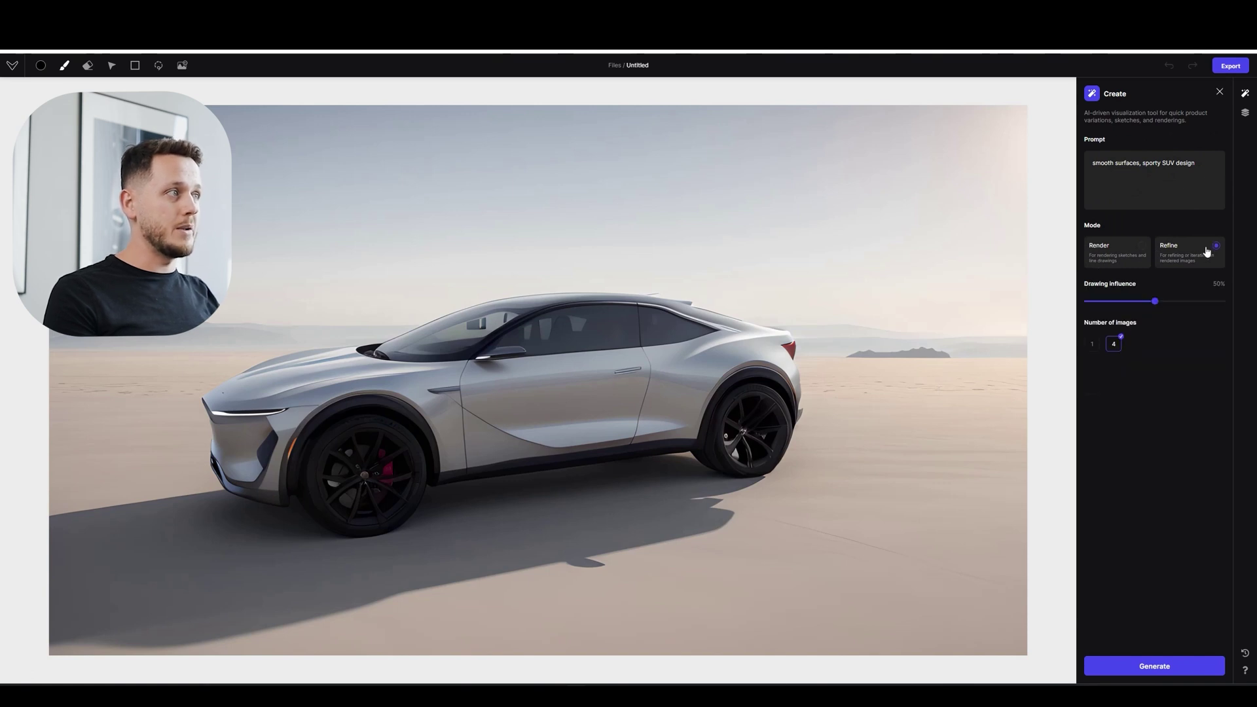
mouse_move(523, 439)
left_mouse_down()
mouse_move(482, 417)
mouse_move(527, 439)
mouse_move(504, 429)
left_mouse_up()
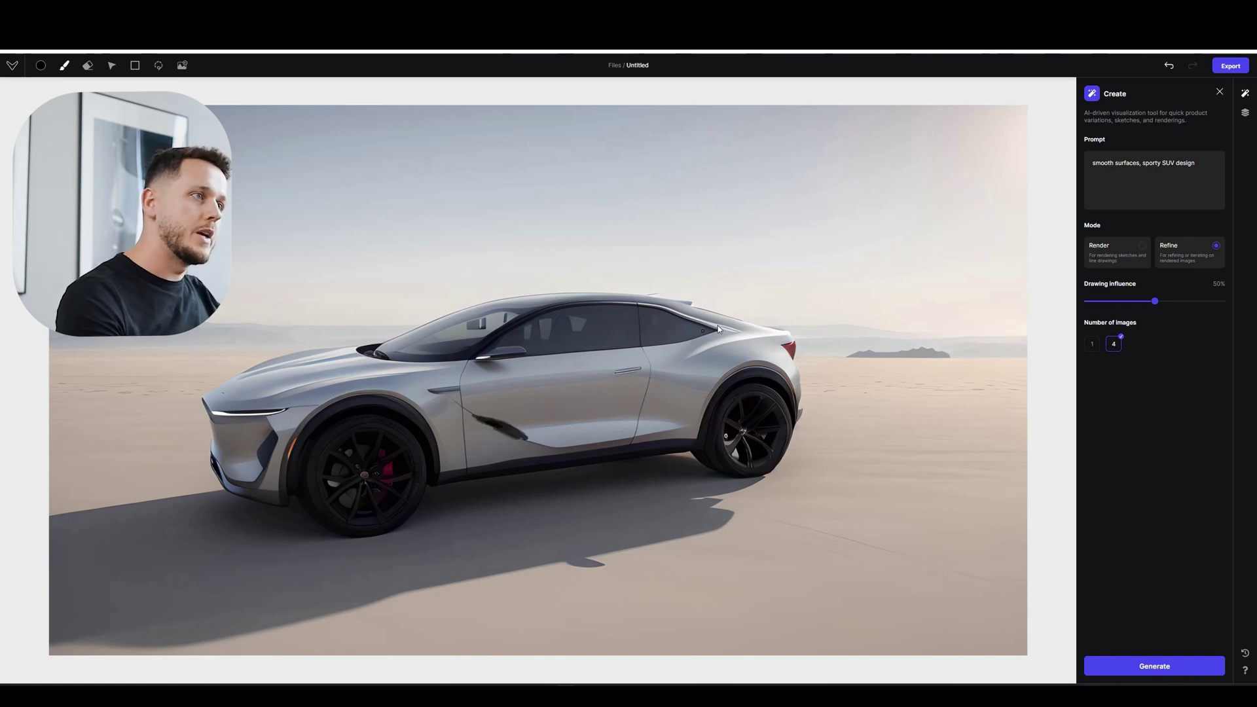
left_click_drag(728, 326, 665, 305)
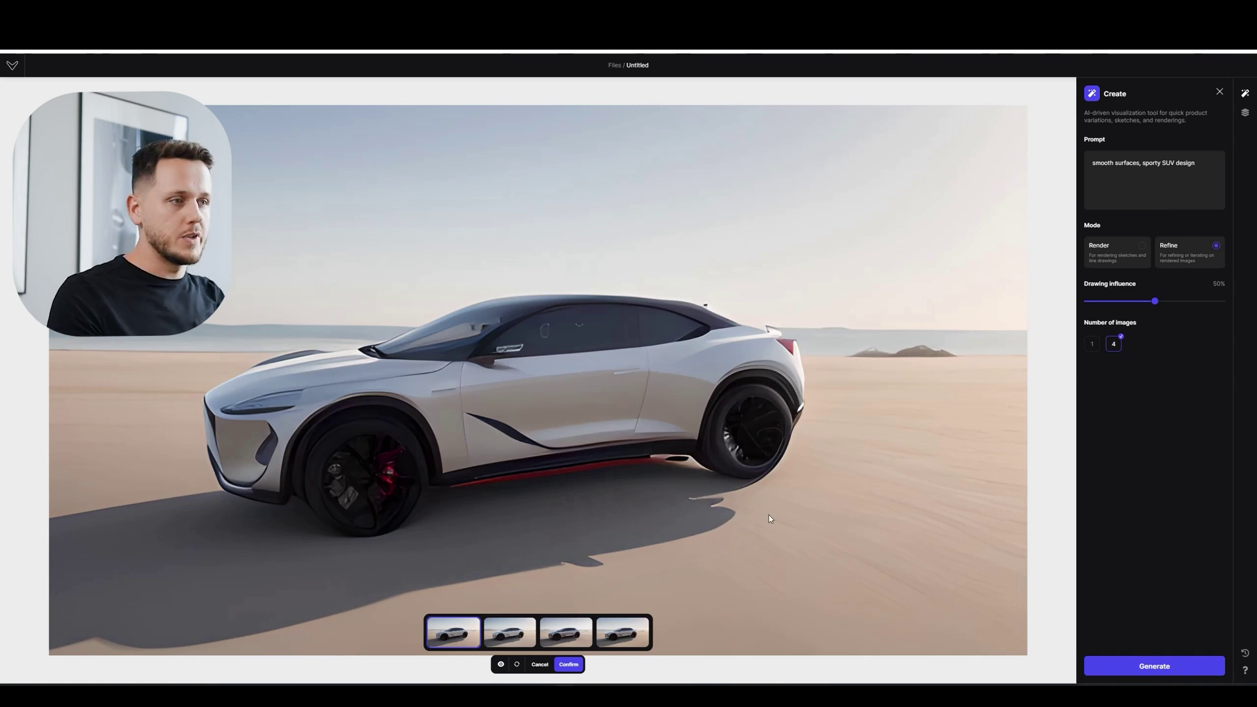
Step: Preview the four refined variations, including the red side sill one, then dismiss them
left_click(517, 642)
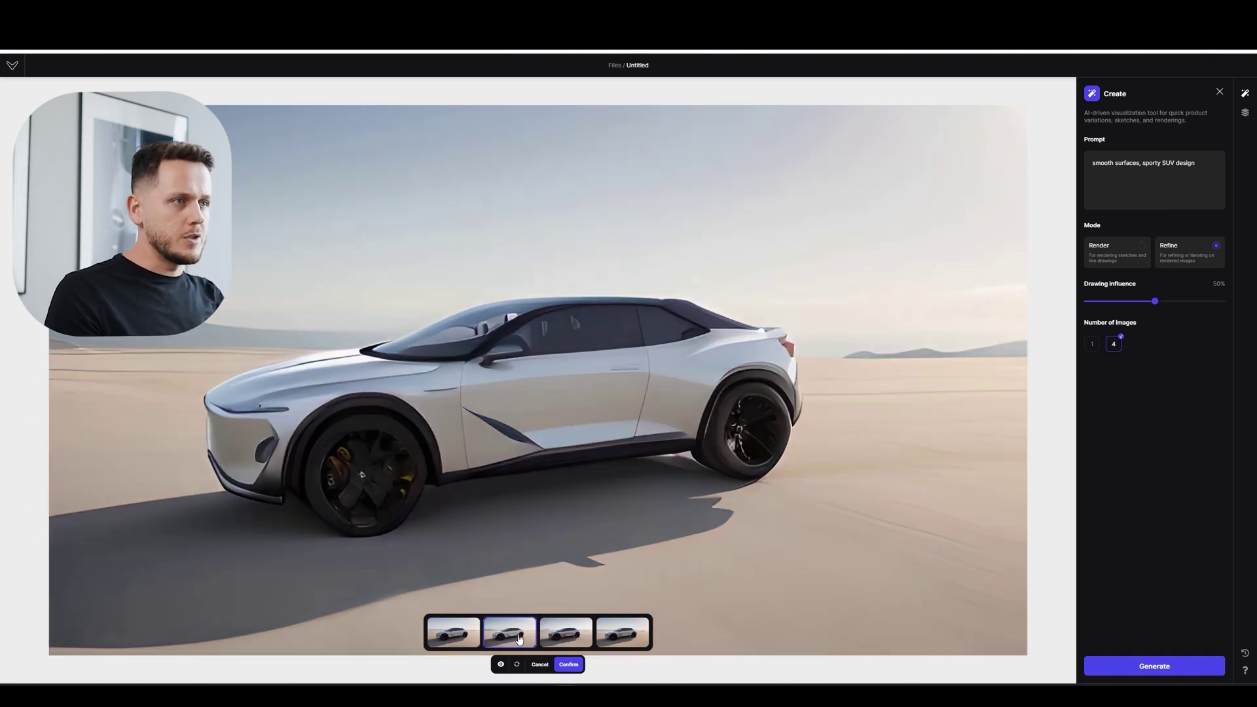
left_click(561, 635)
left_click(617, 637)
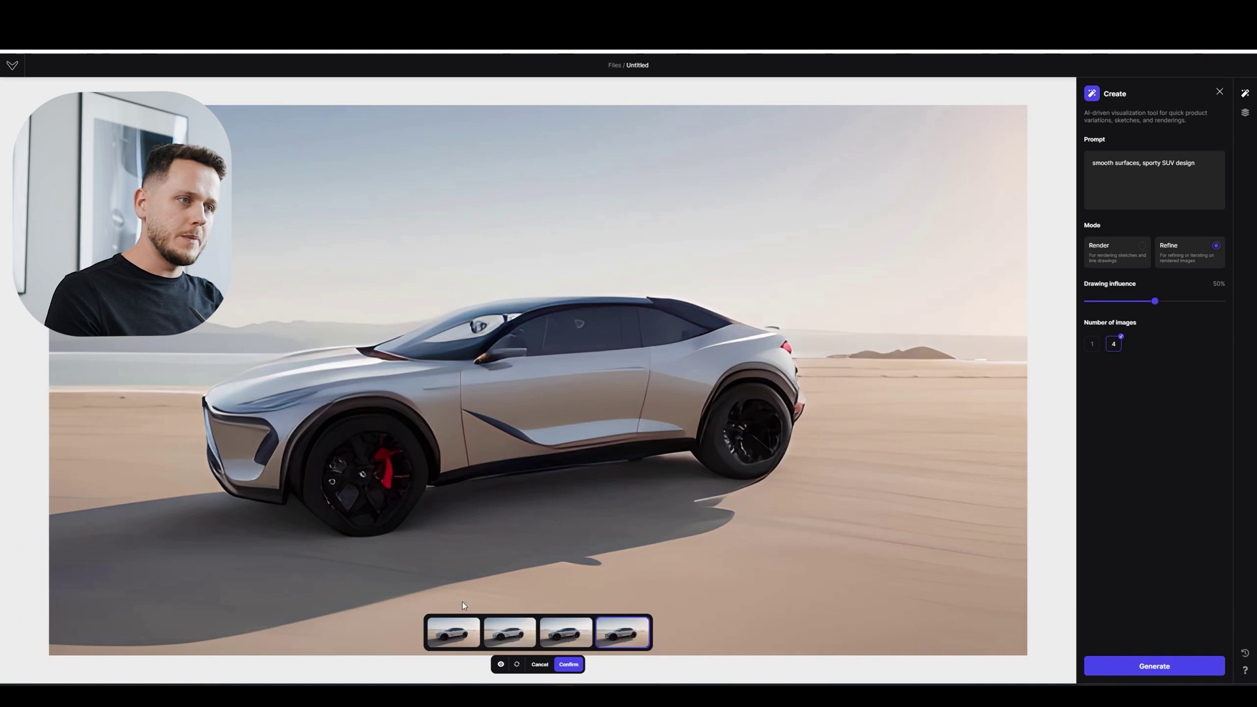
left_click(457, 633)
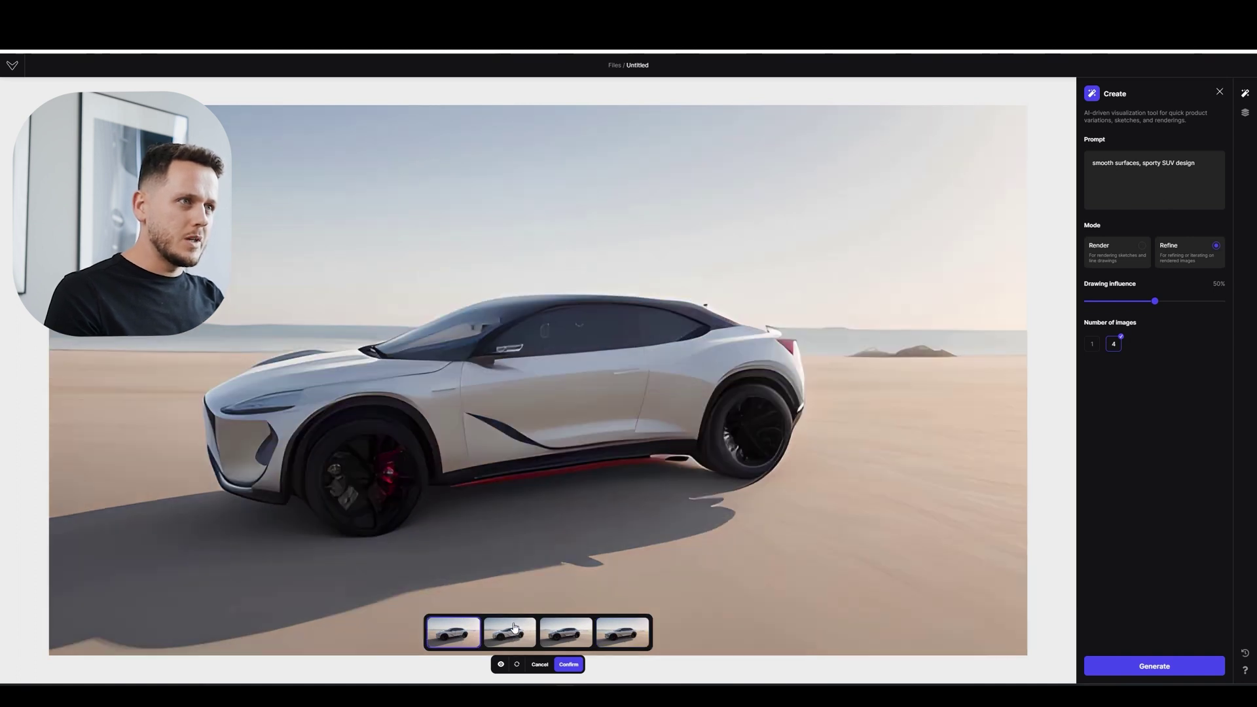
left_click(540, 665)
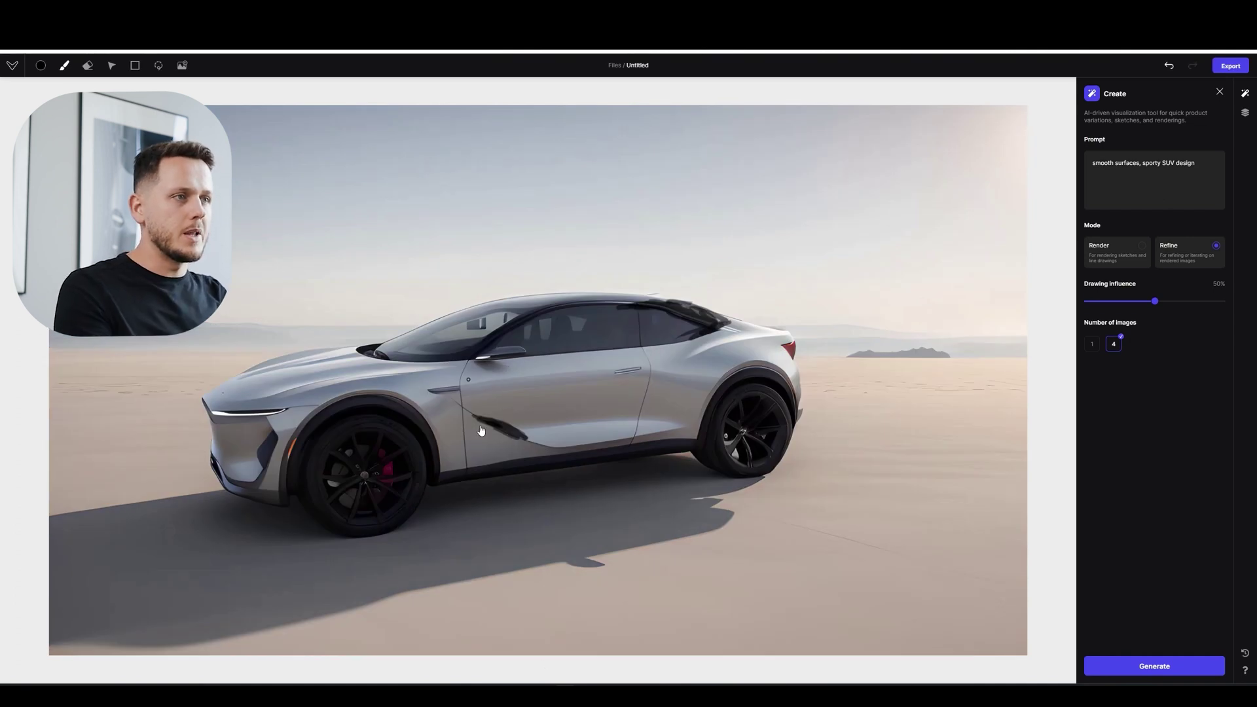
Step: Lengthen the door stroke, inpaint-mask the door, and generate with 'air outlet on the surface'
mouse_move(491, 419)
left_mouse_down()
mouse_move(455, 403)
mouse_move(494, 425)
left_mouse_up()
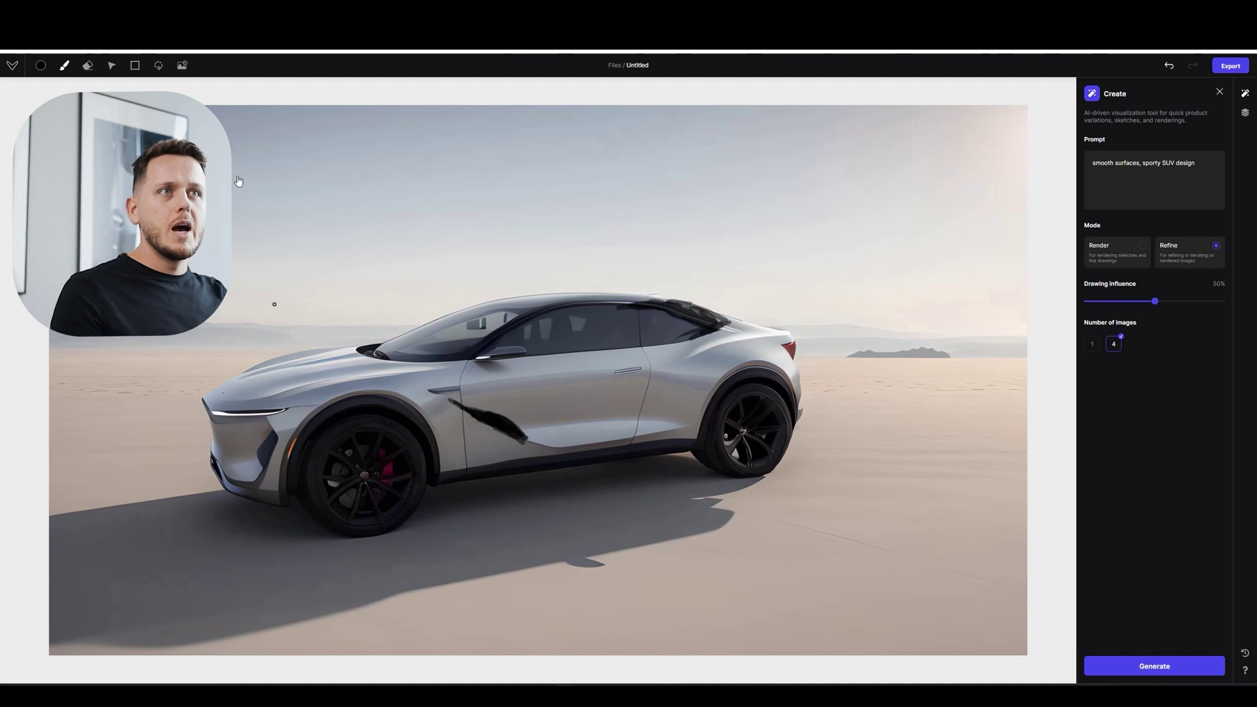
left_click(159, 67)
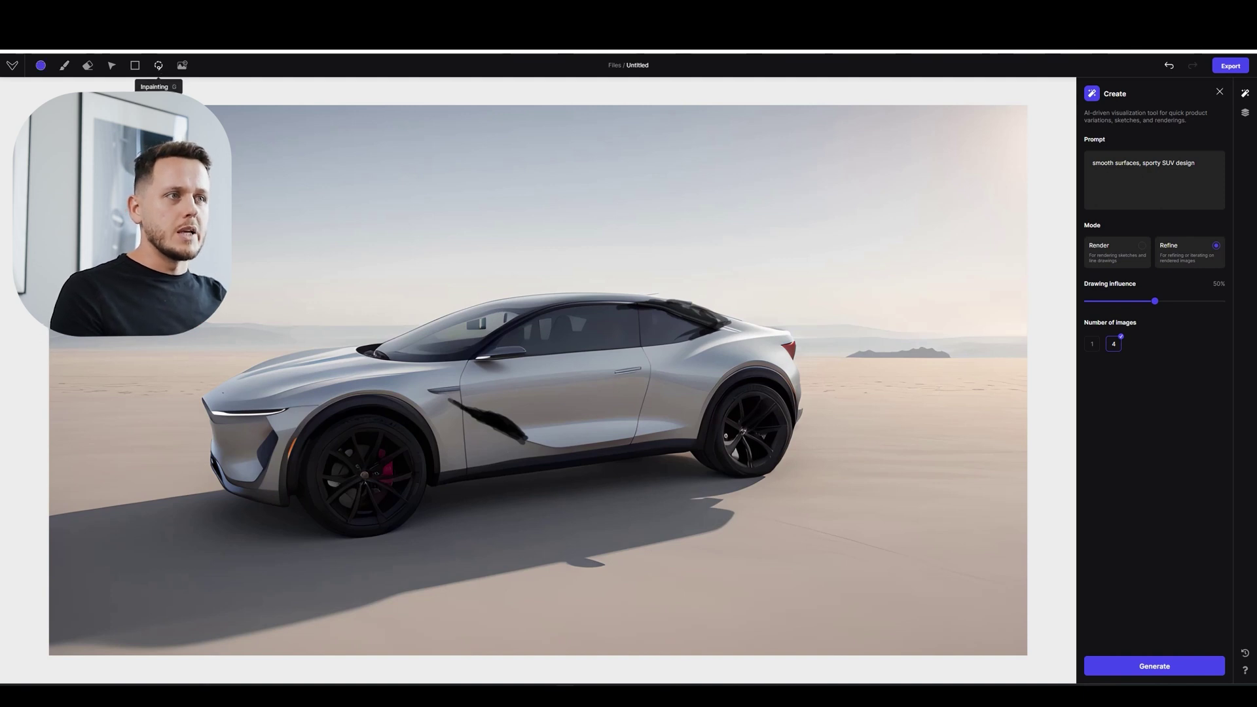
mouse_move(566, 440)
left_mouse_down()
mouse_move(557, 404)
mouse_move(489, 364)
mouse_move(423, 390)
mouse_move(450, 476)
mouse_move(593, 473)
mouse_move(594, 455)
left_mouse_up()
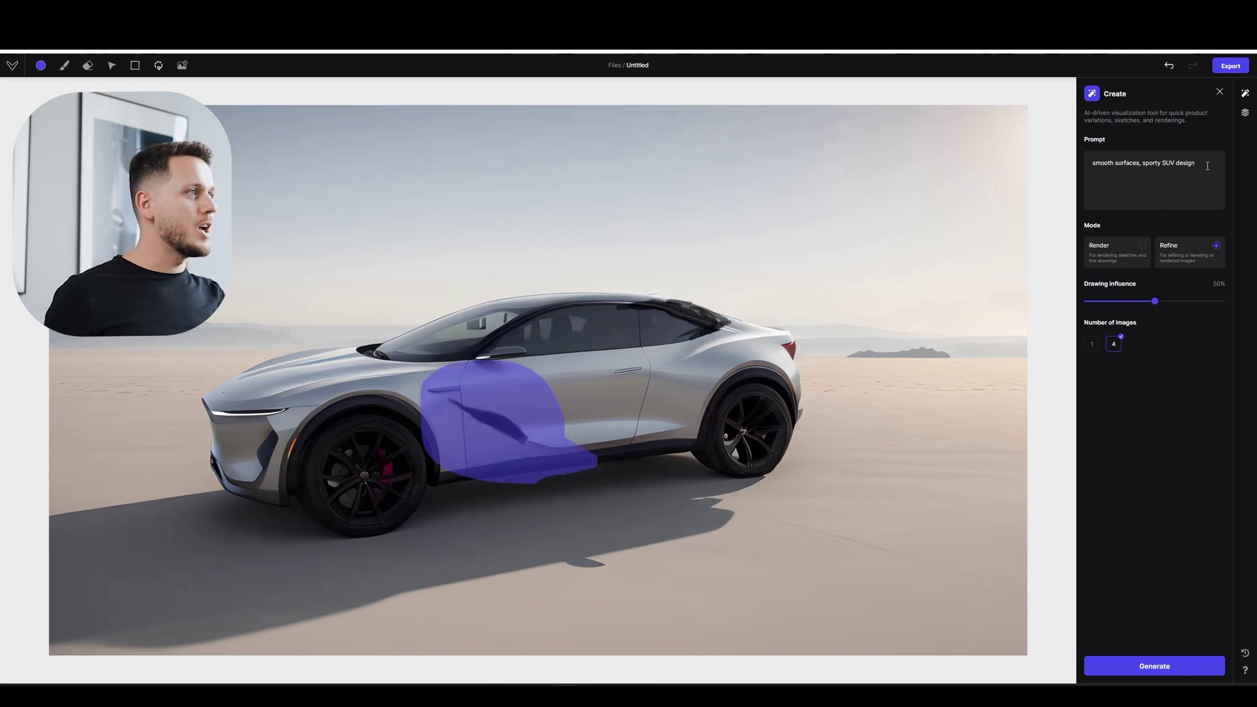
left_click_drag(1197, 164, 1085, 177)
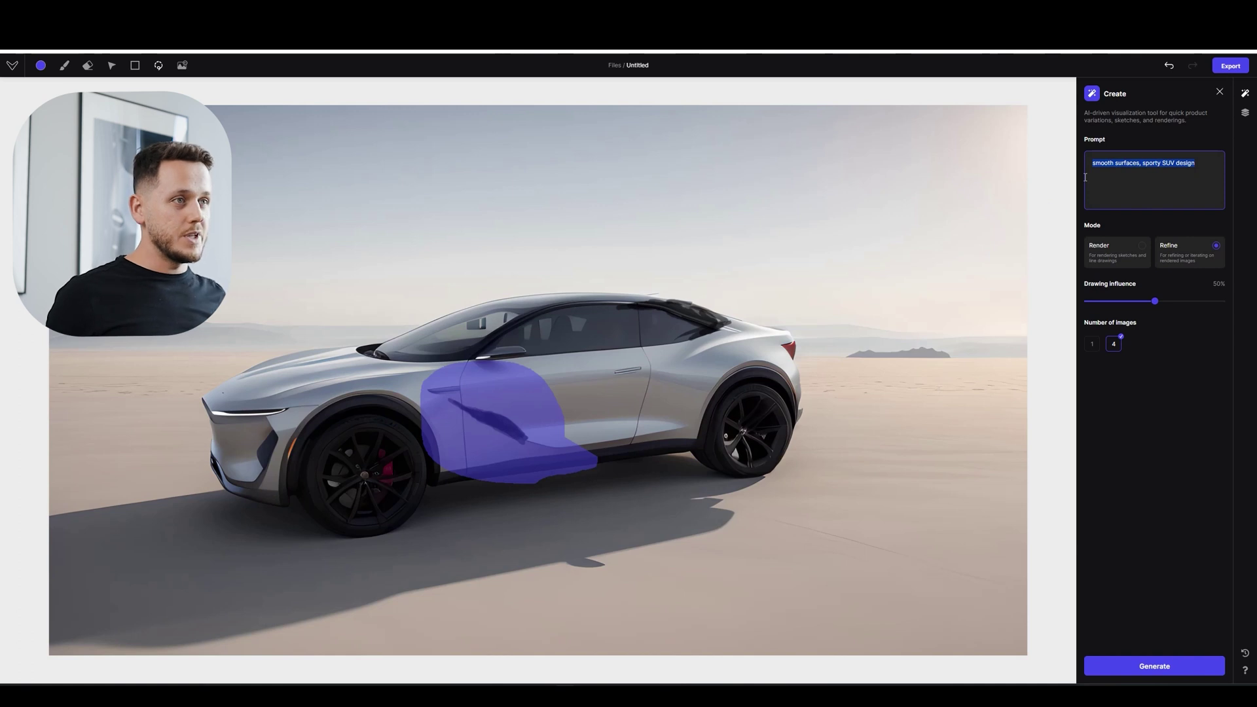
type("air out")
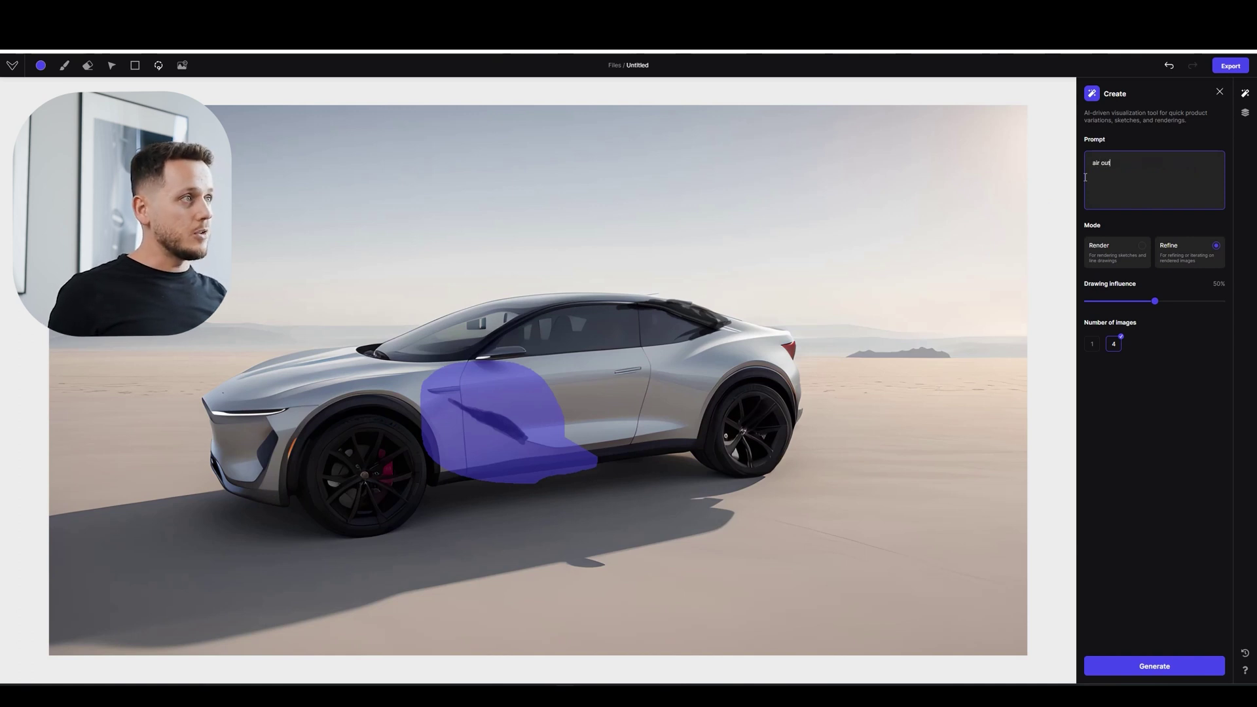
type("let on the surface")
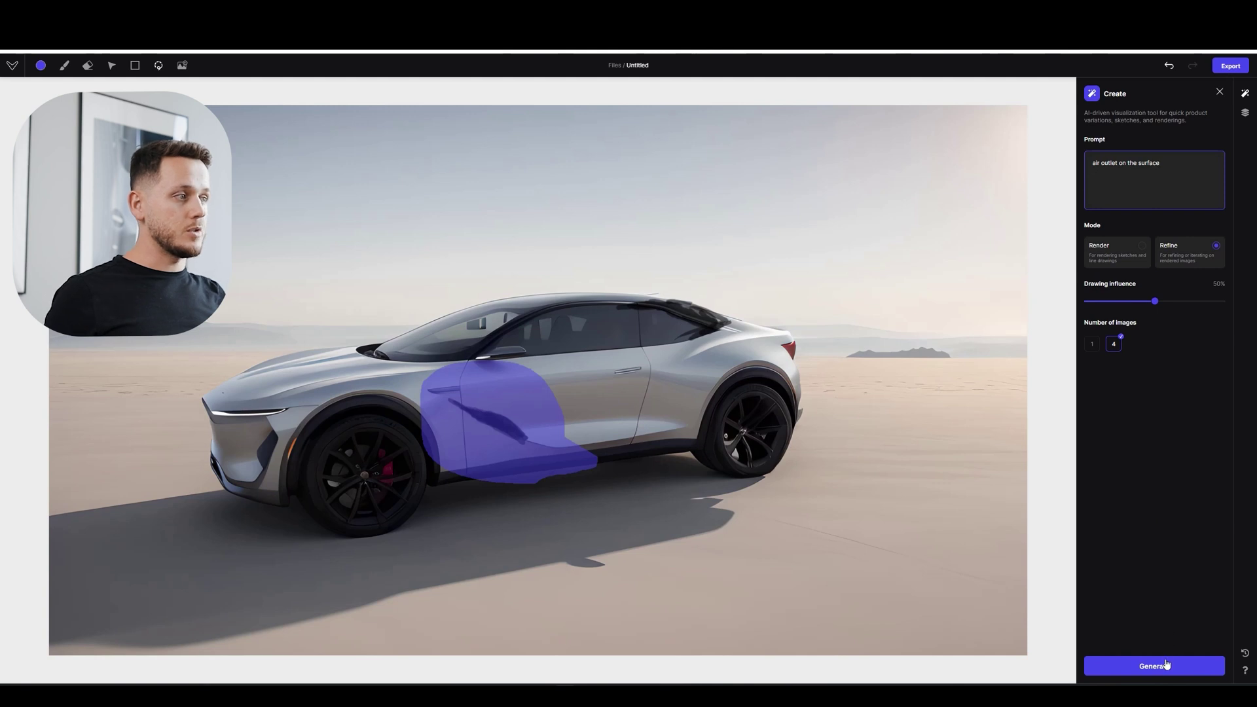
left_click(1166, 662)
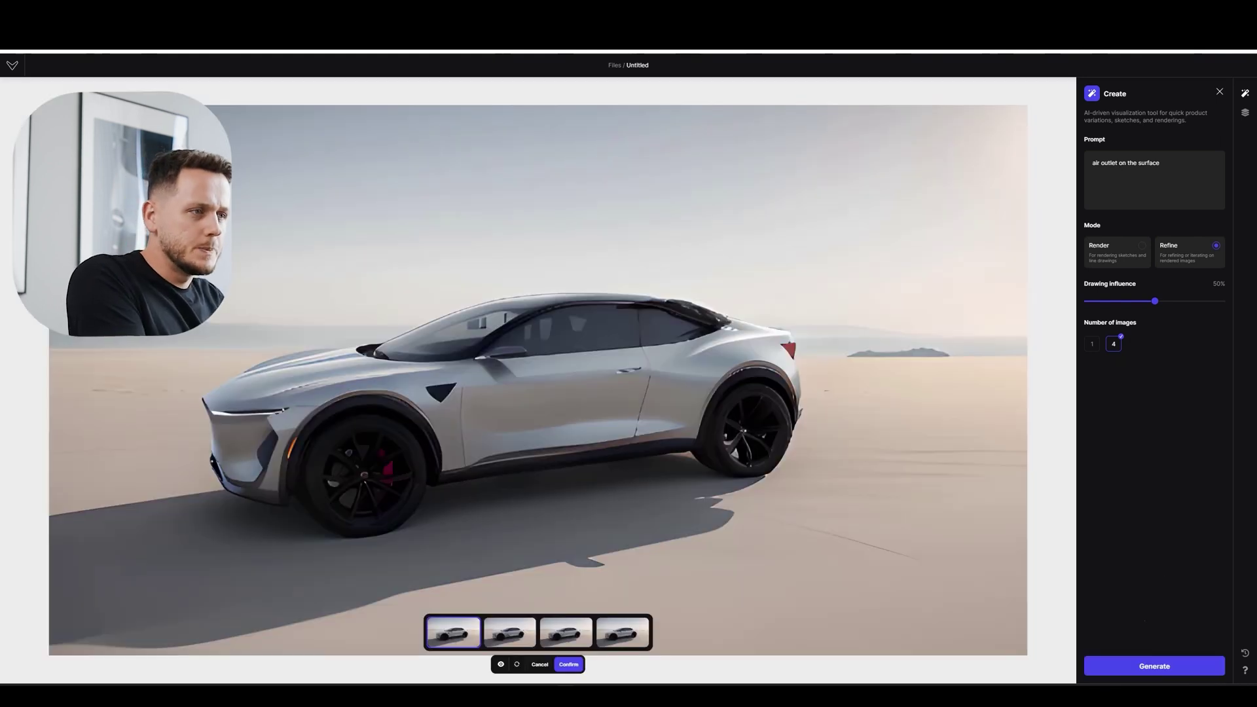
Step: Keep the second 'air outlet on the surface' variation, with the longer dark door vent
left_click(517, 634)
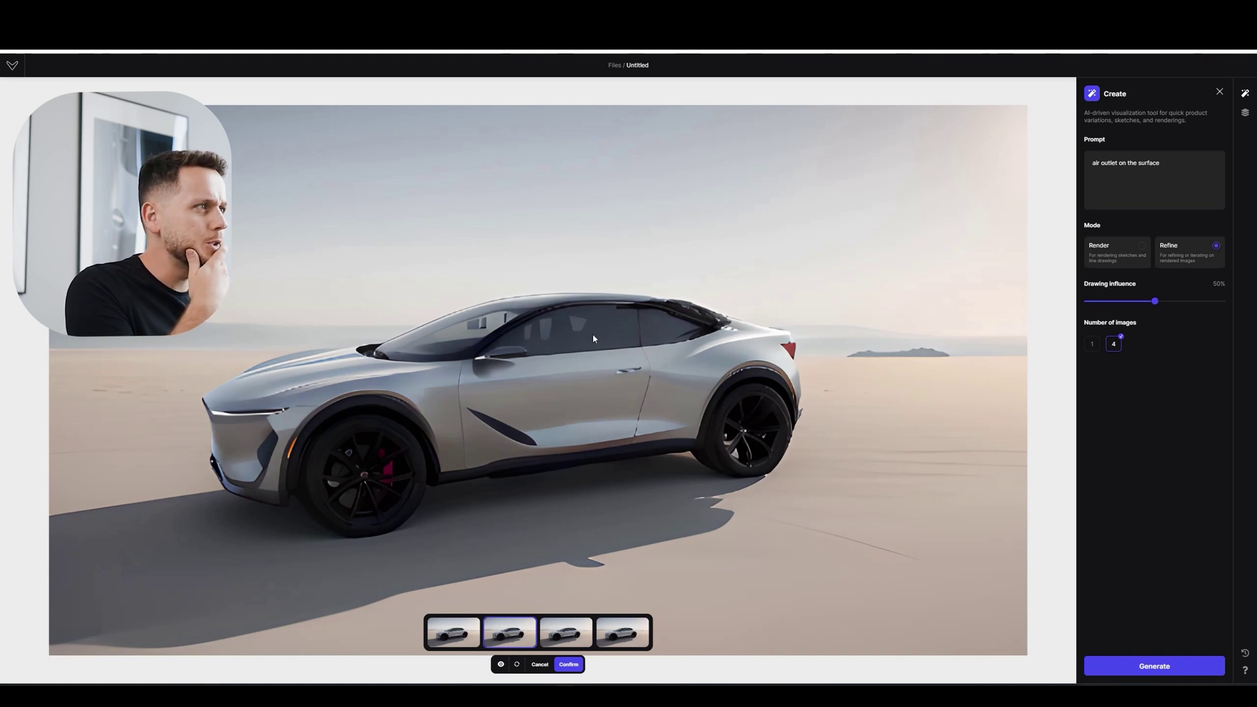
left_click(568, 665)
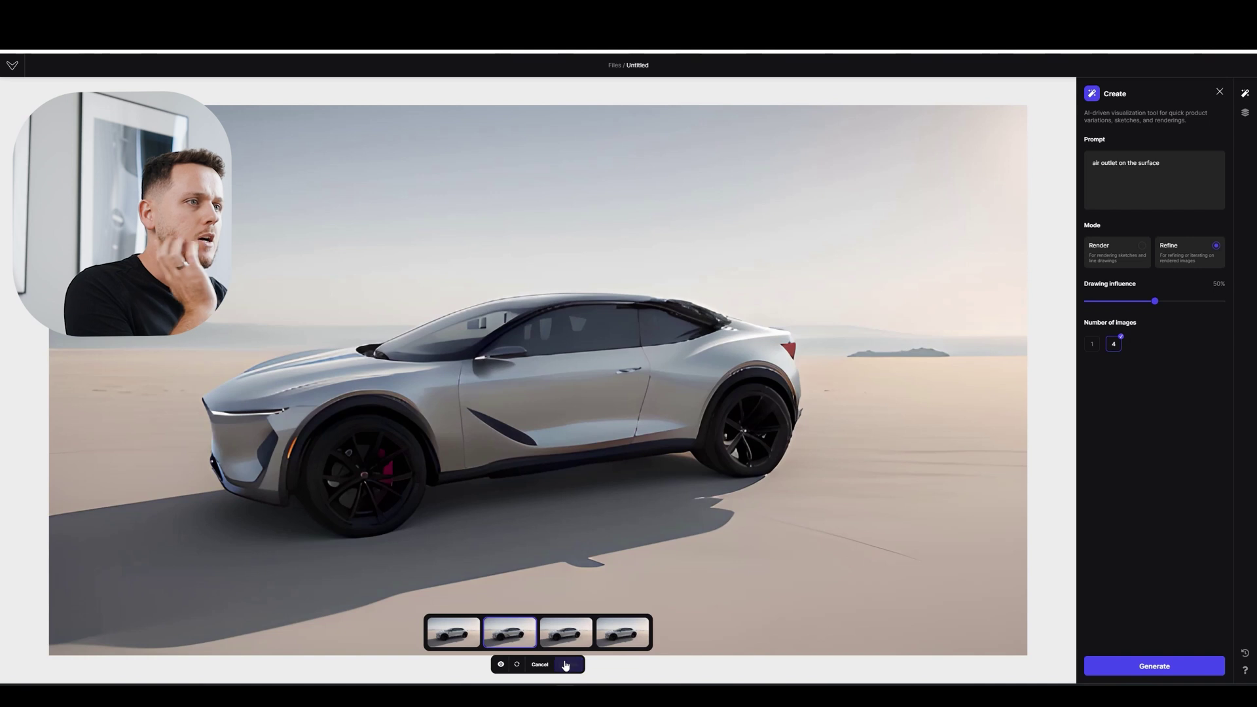
left_click(64, 65)
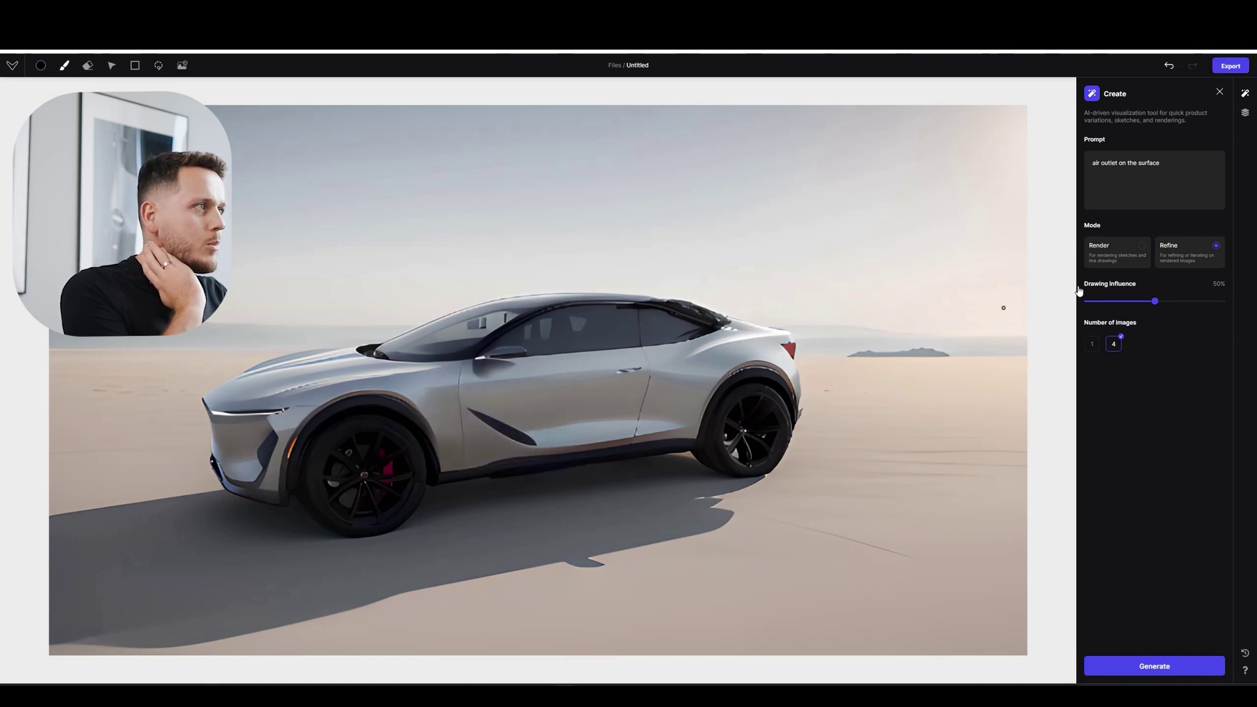
Step: Replace the prompt with 'futuristic sporty suv' and raise drawing influence to 95%
left_click_drag(1127, 174, 1011, 174)
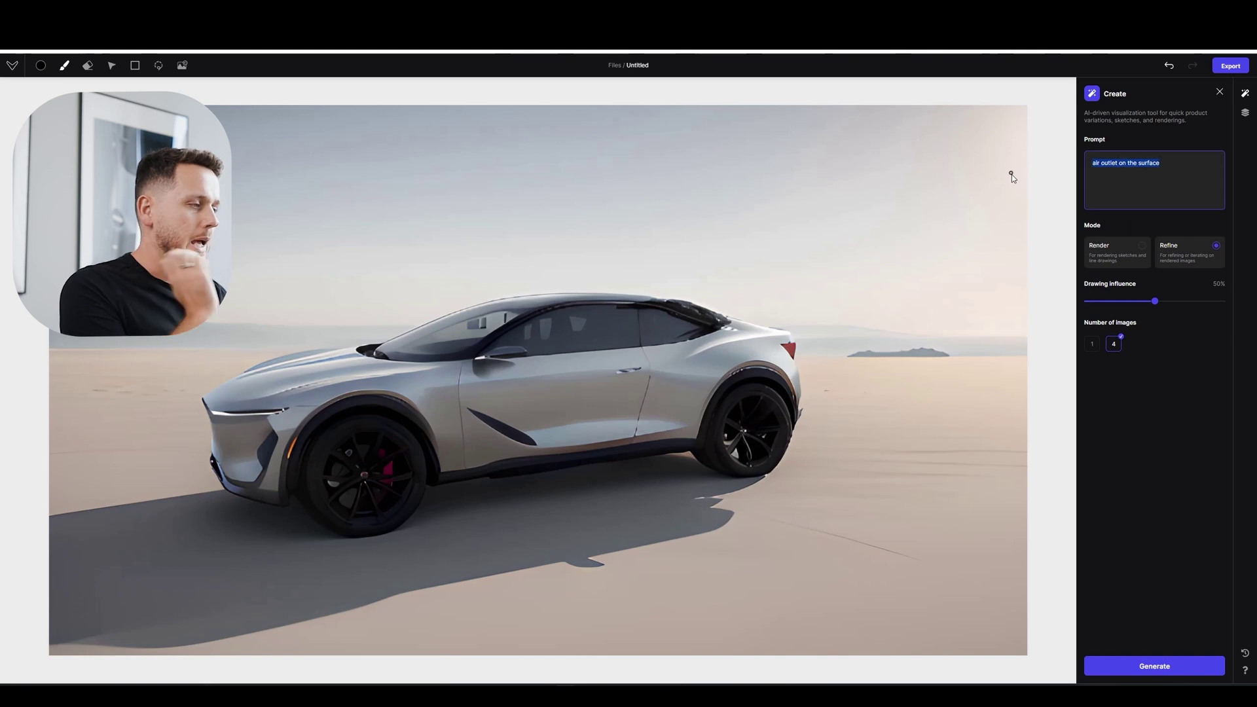
key("BackSpace")
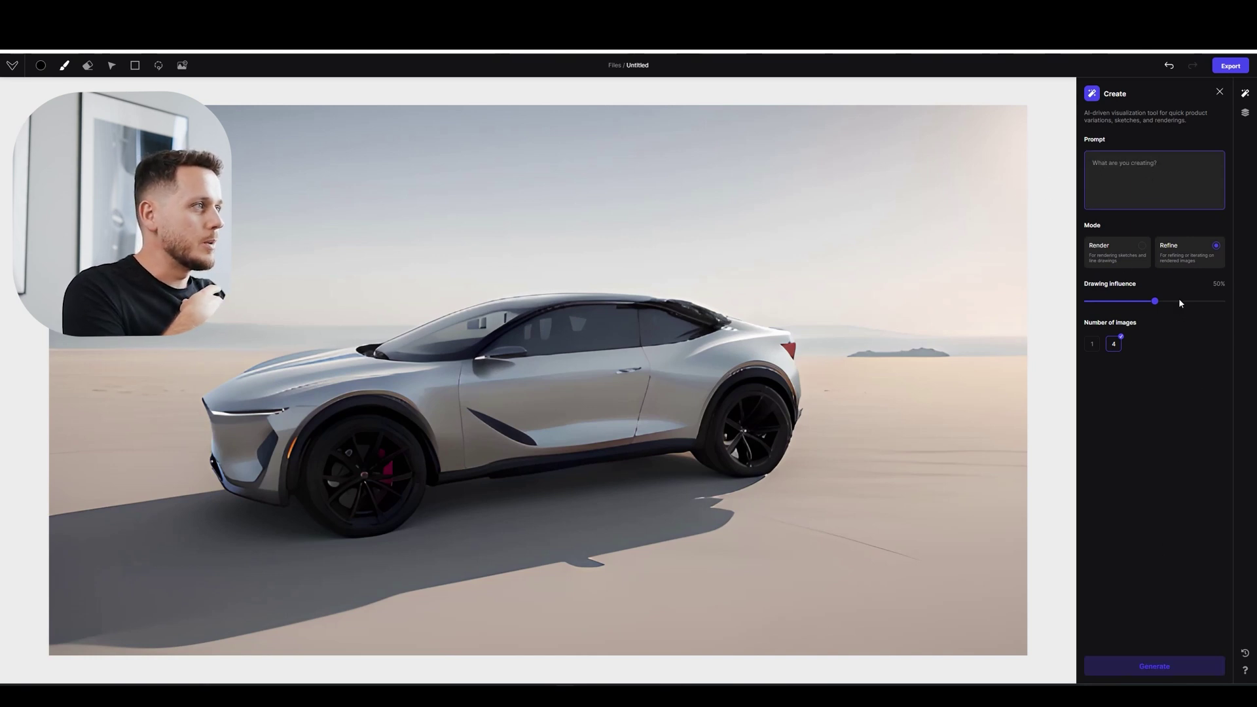
left_click(1208, 302)
left_click(1214, 305)
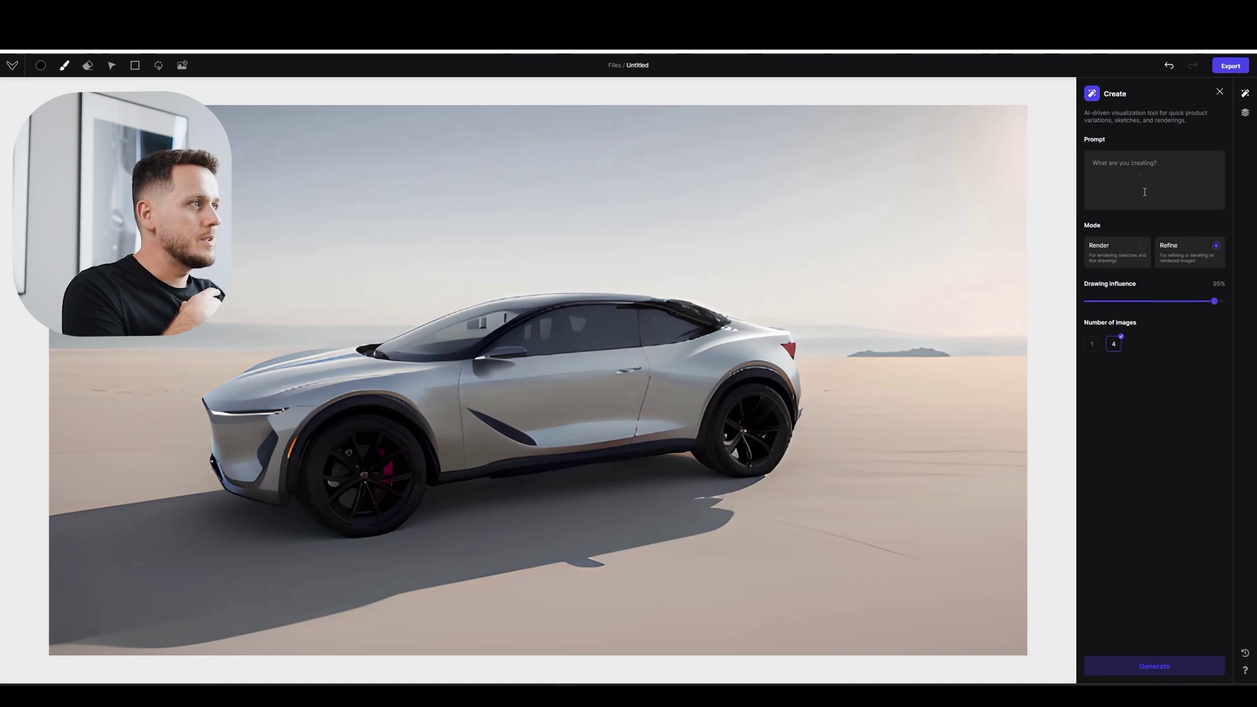
left_click(1138, 171)
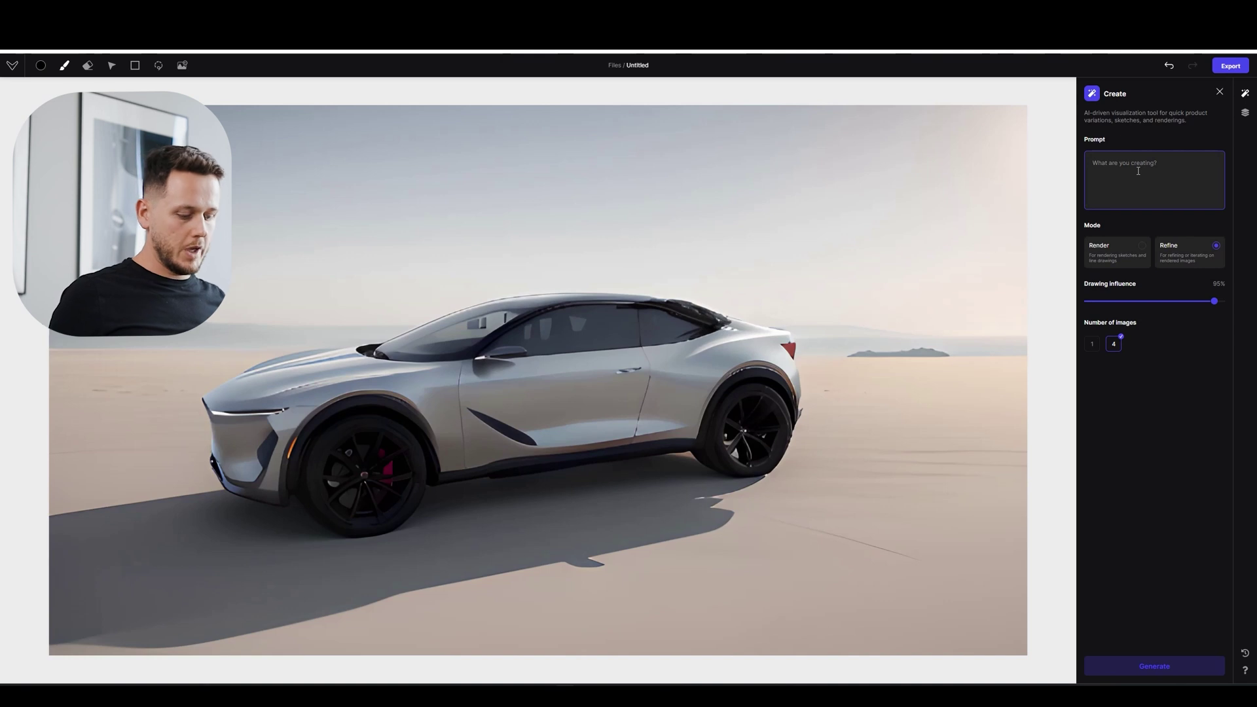
type("futuristic spor")
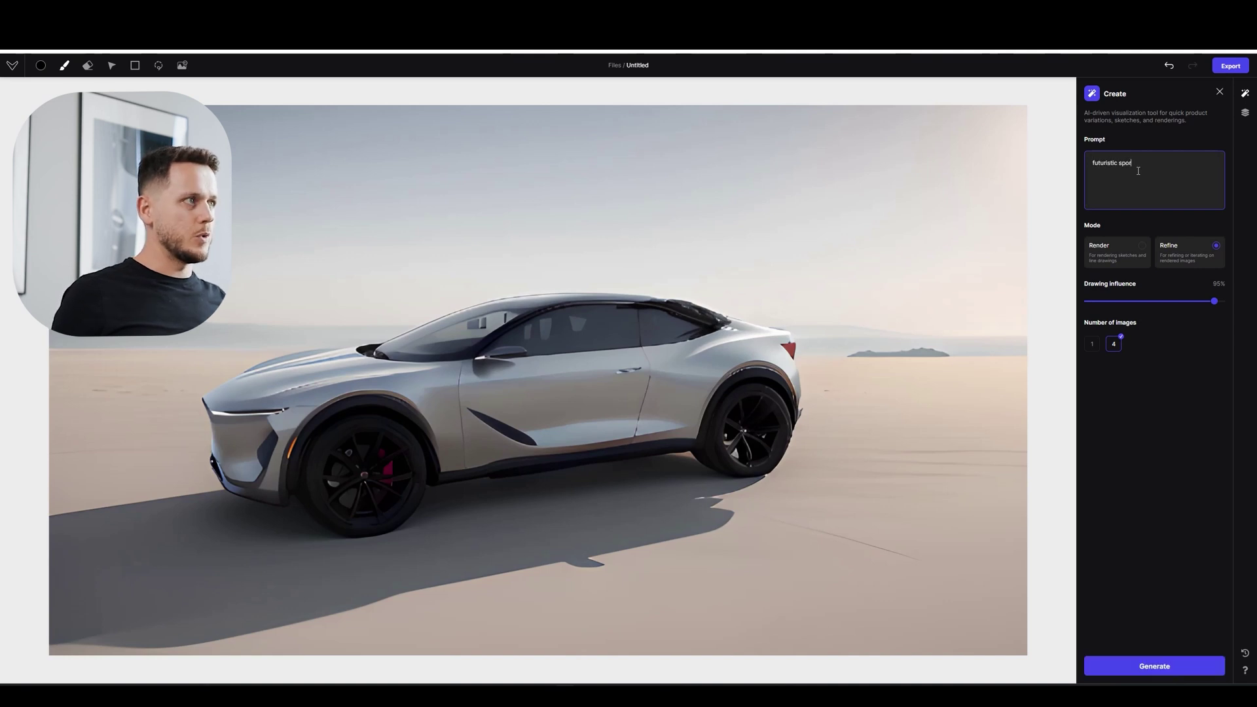
type("ty suv")
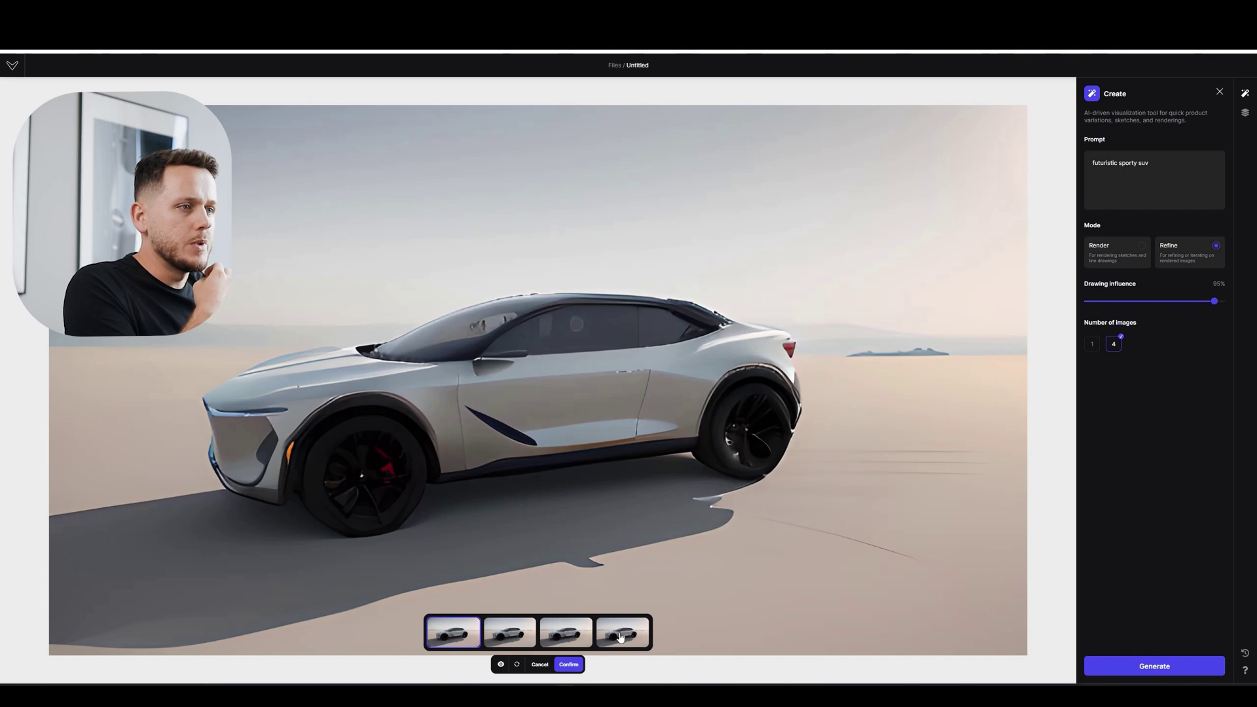
Step: Accept the second variant, then toggle layer visibility to compare the new render with earlier versions
left_click(499, 640)
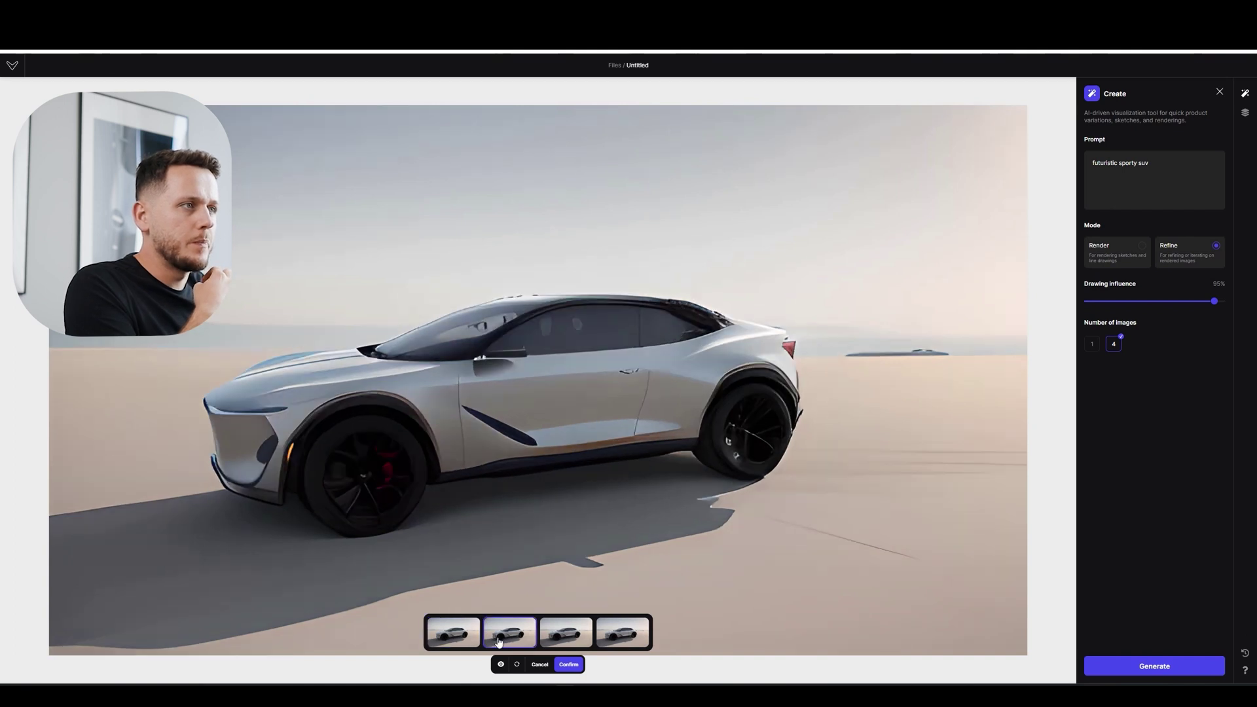
left_click(568, 664)
left_click(1245, 112)
left_click(1225, 142)
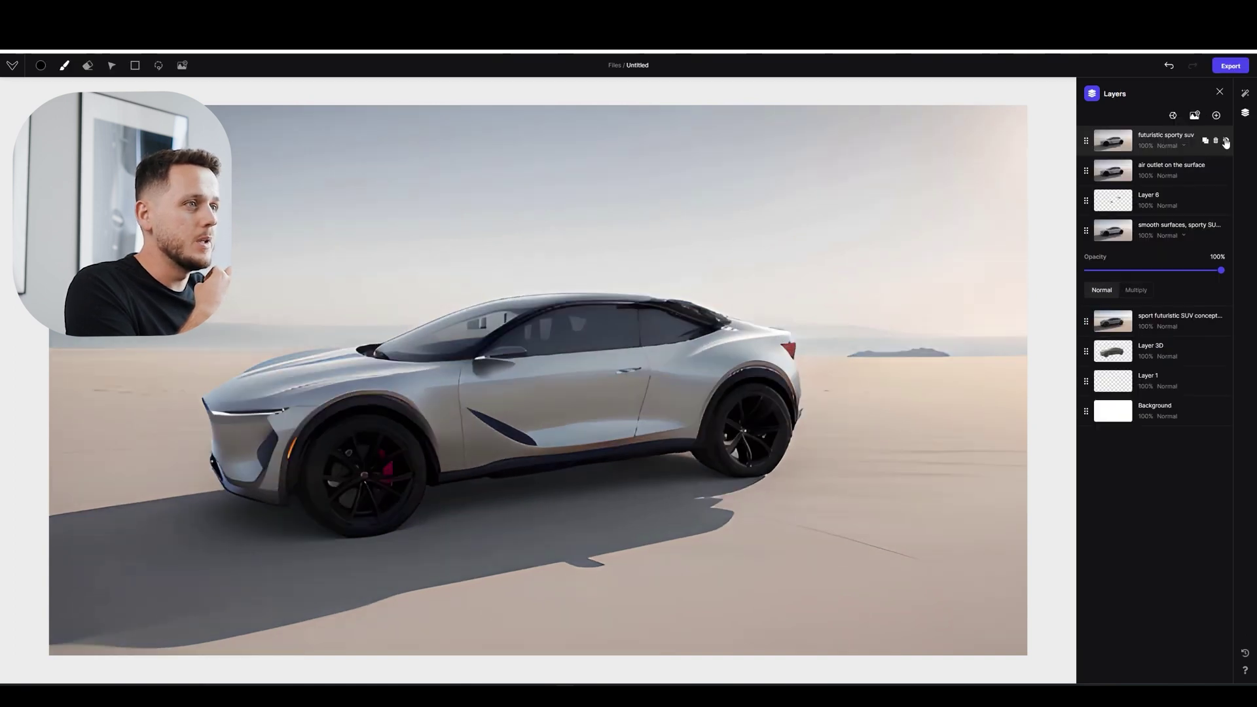
left_click(1226, 171)
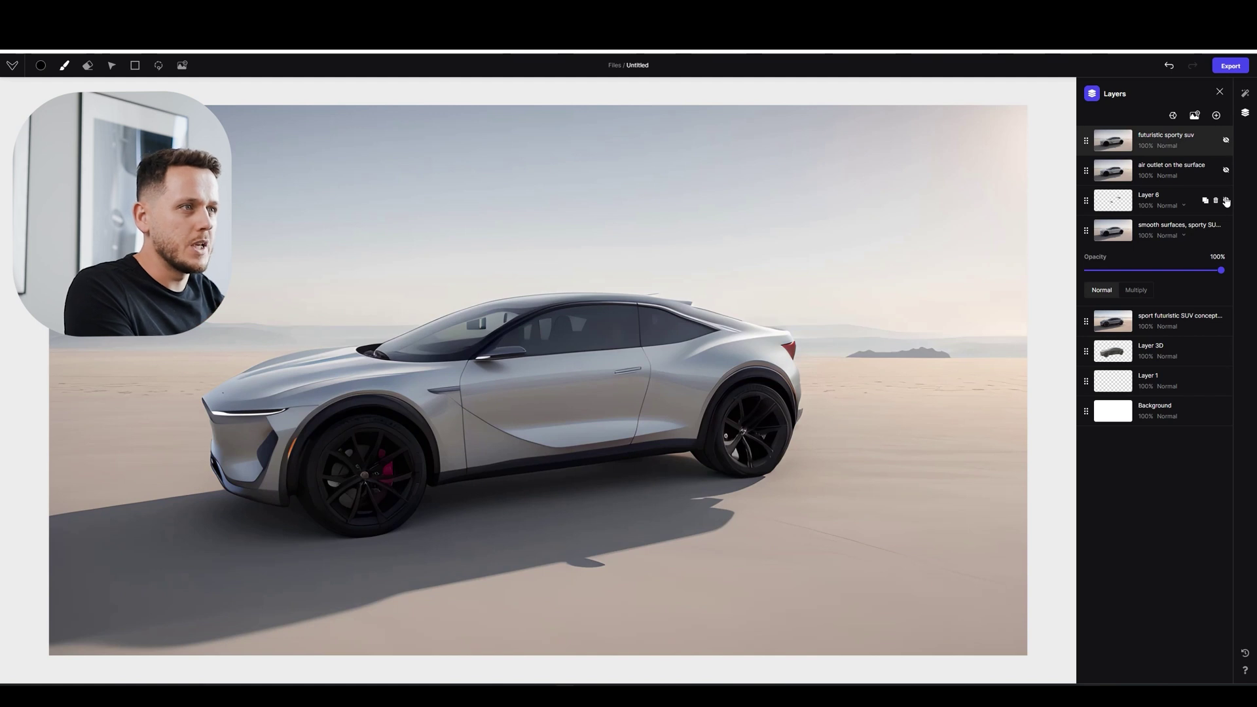
left_click(1226, 201)
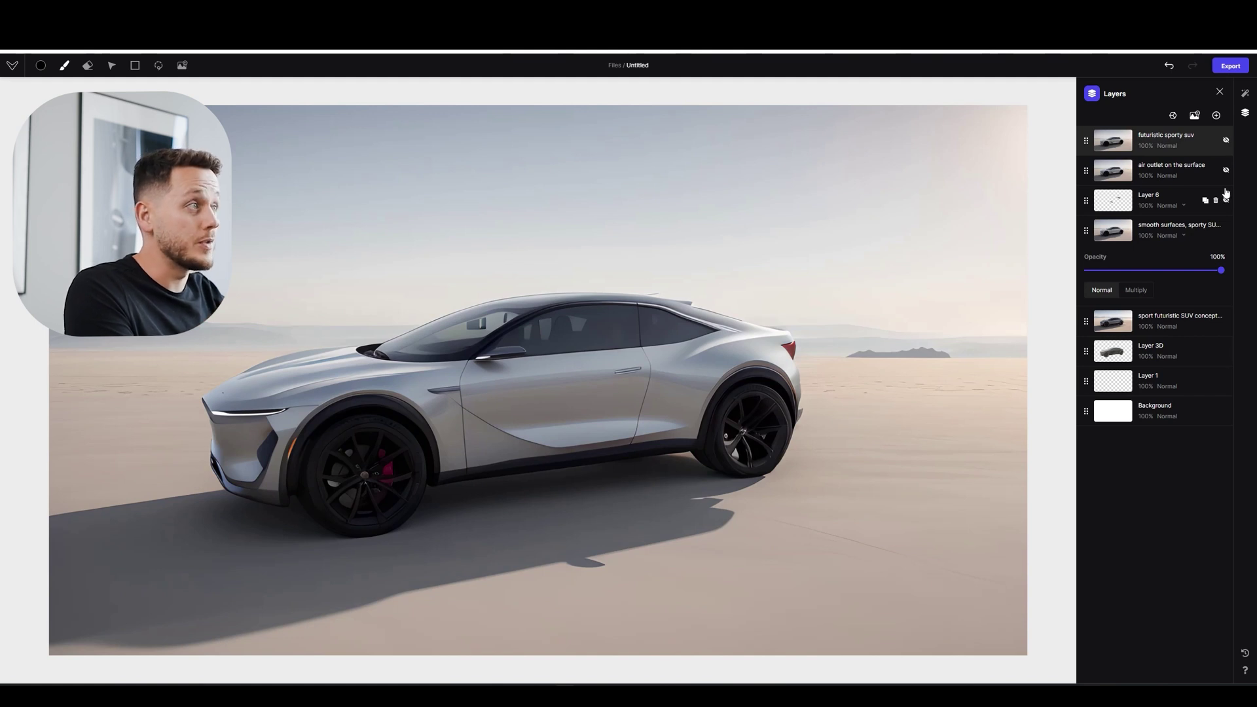
left_click(1226, 142)
left_click(1226, 142)
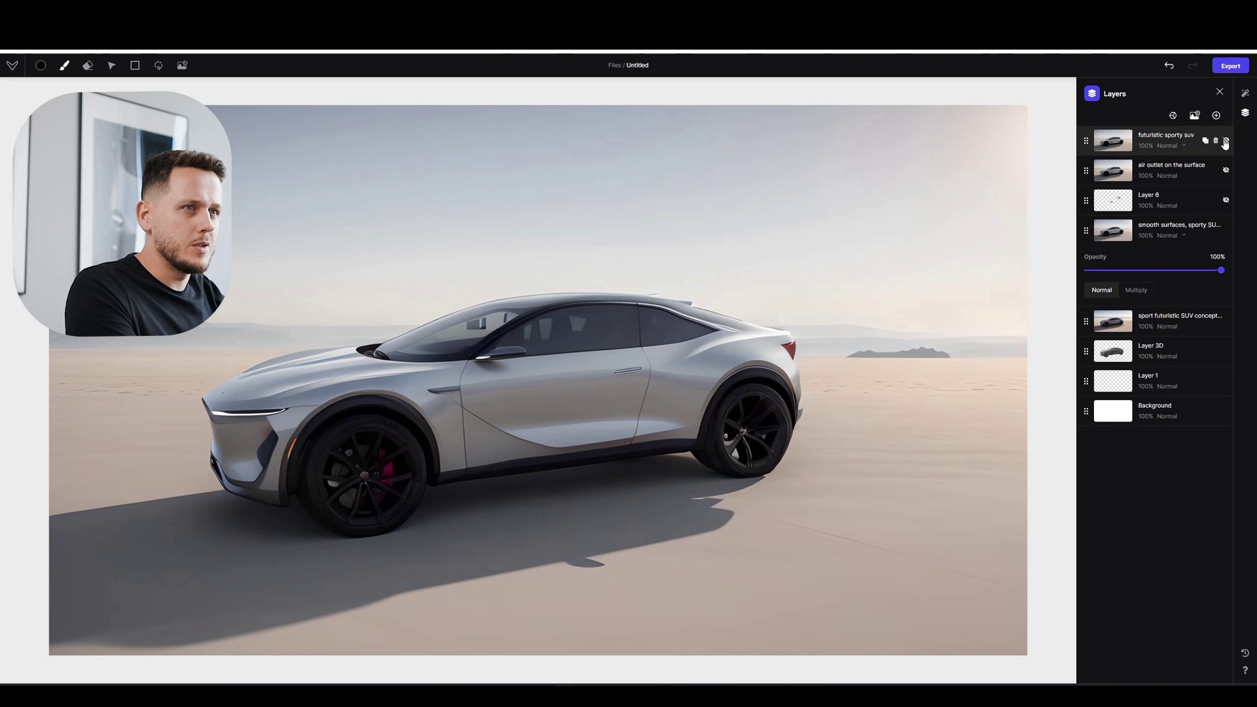
left_click(1226, 142)
left_click(1226, 142)
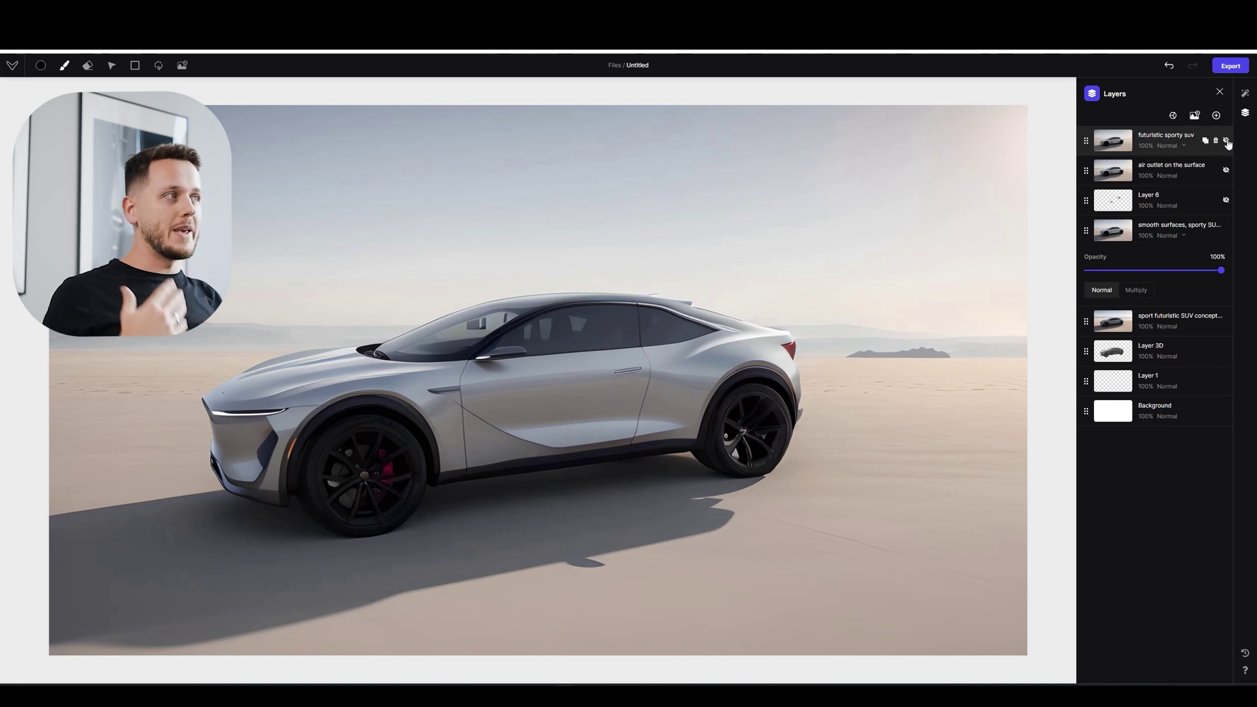
left_click(1227, 140)
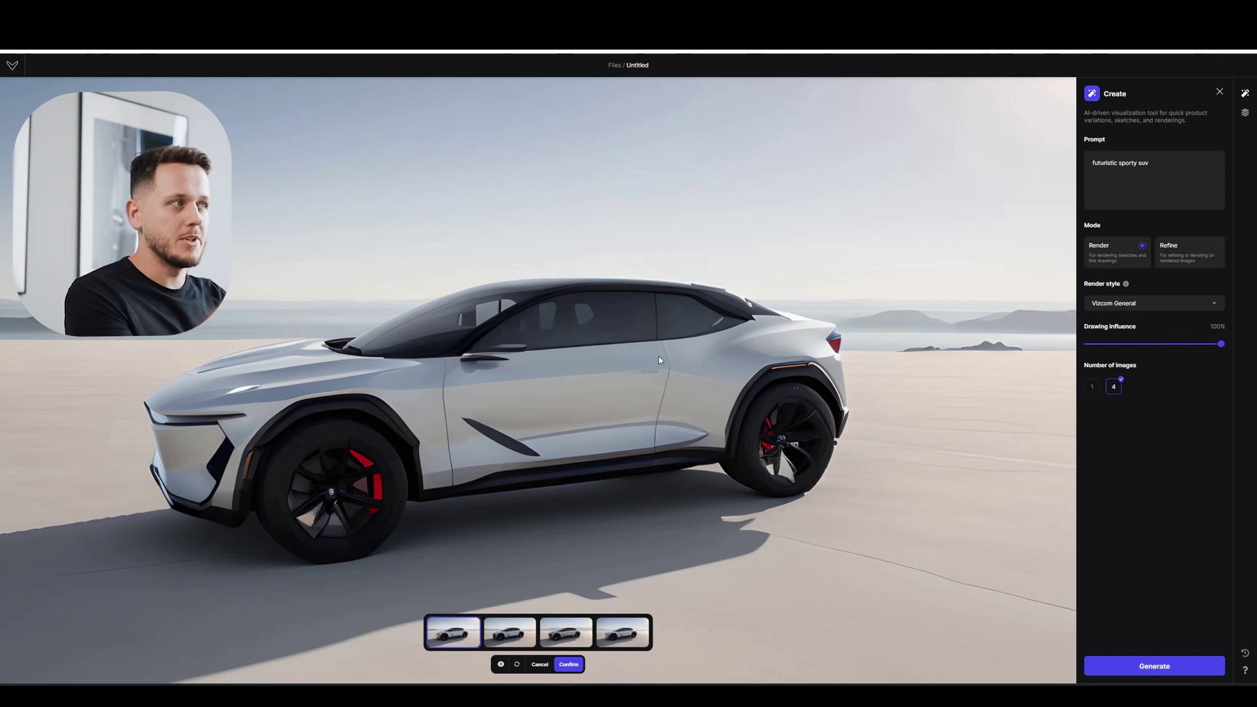
Step: Compare all four SUV variations and keep the second, with the ocean backdrop and no red calipers
left_click(499, 636)
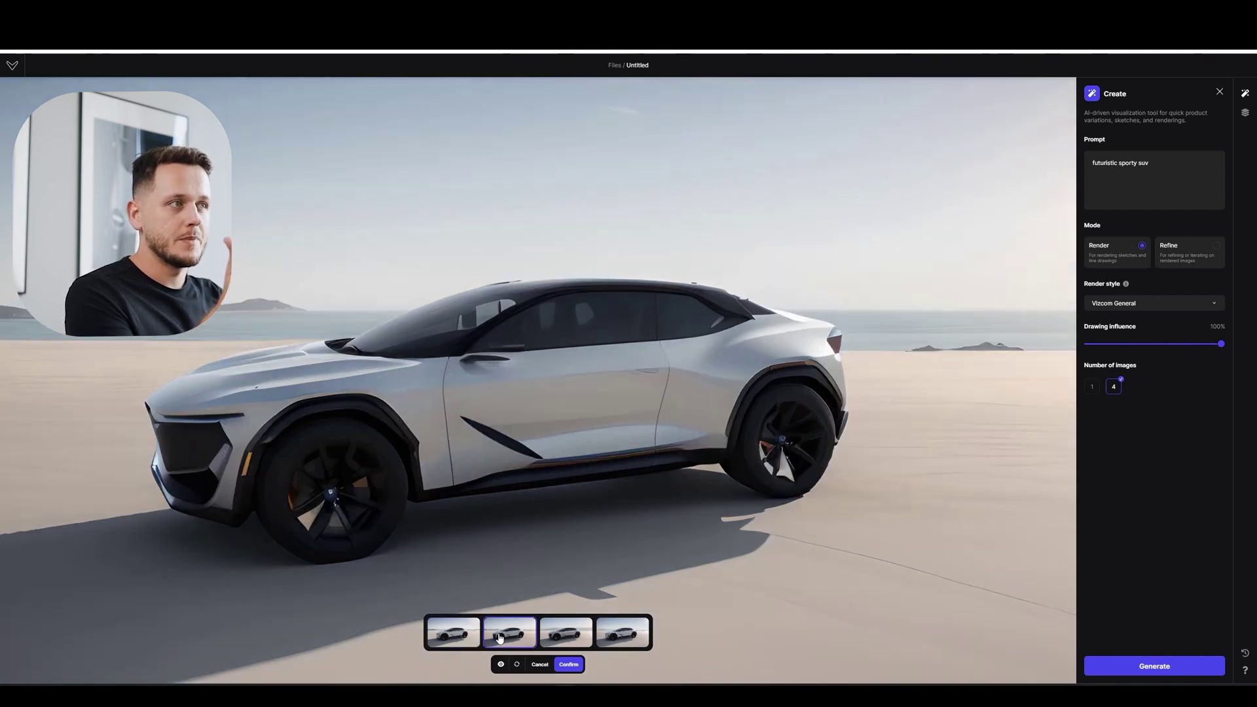
left_click(561, 633)
left_click(631, 643)
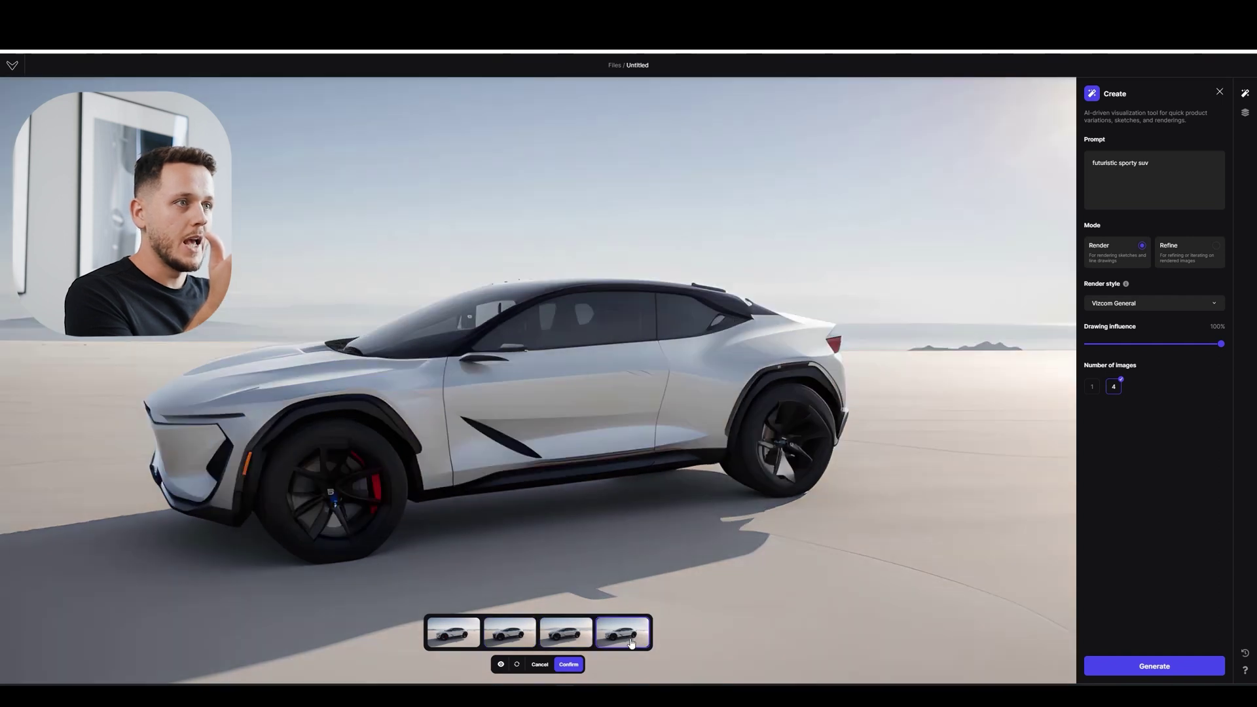
left_click(513, 634)
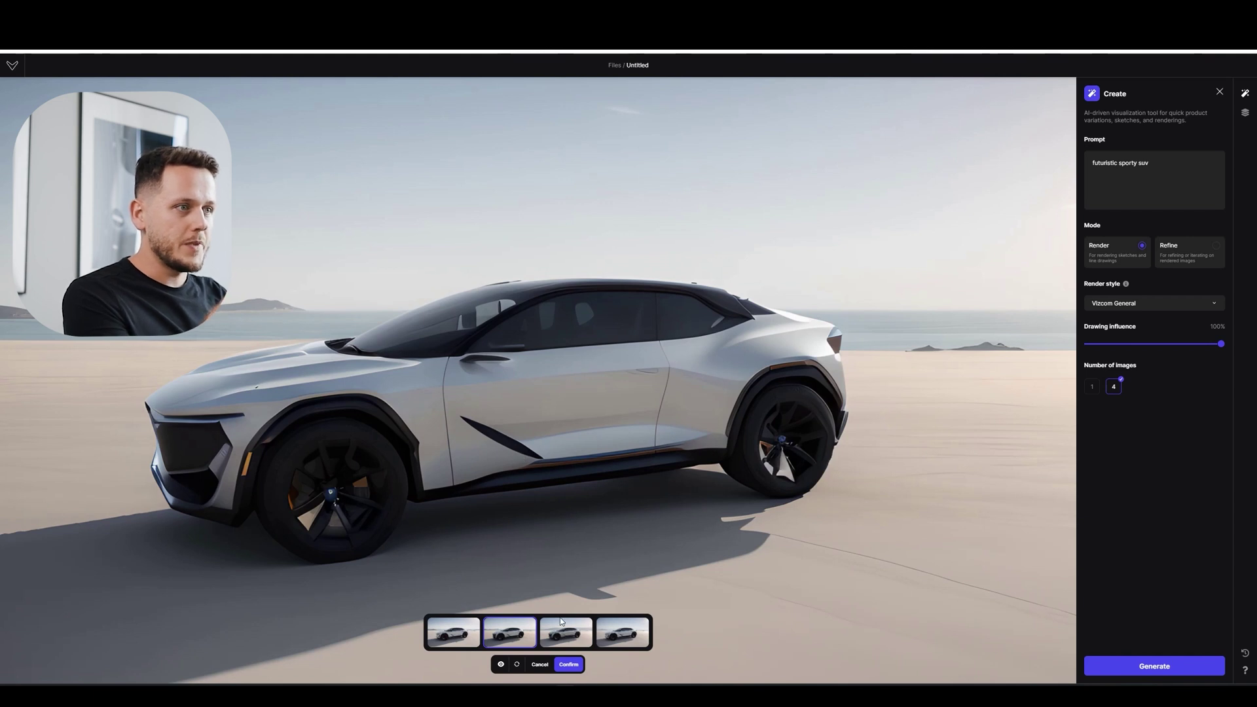
left_click(640, 633)
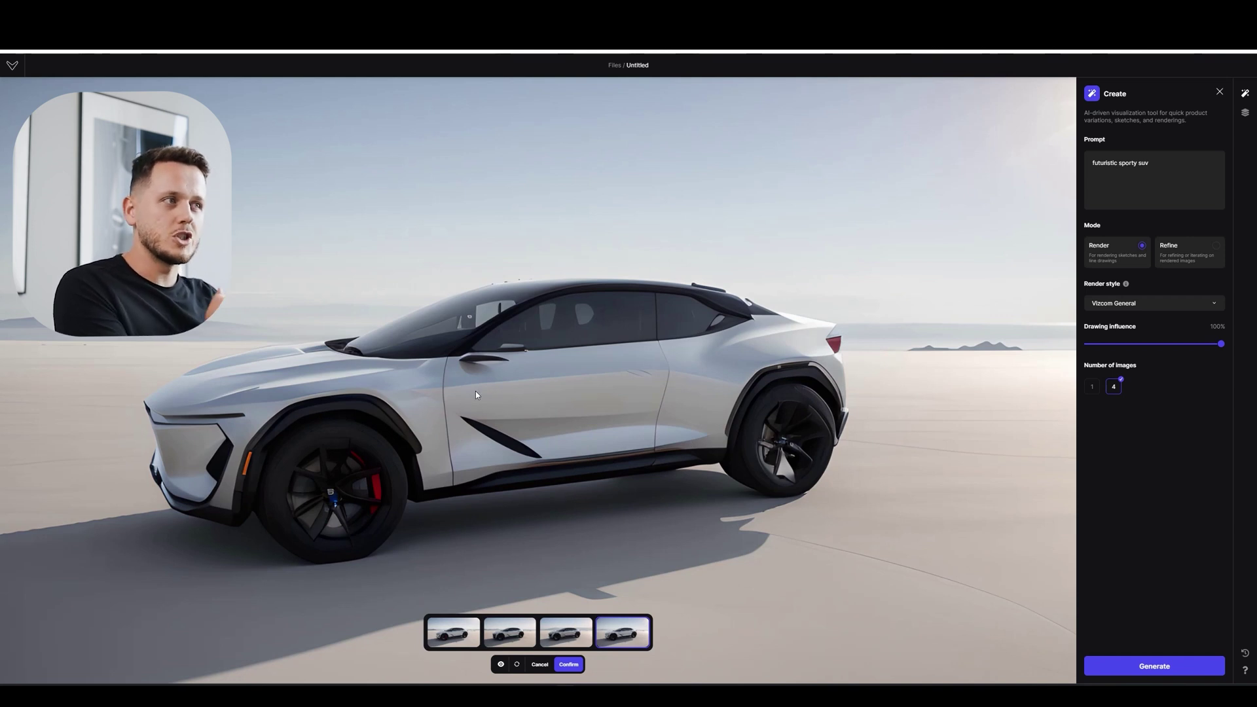
left_click(522, 632)
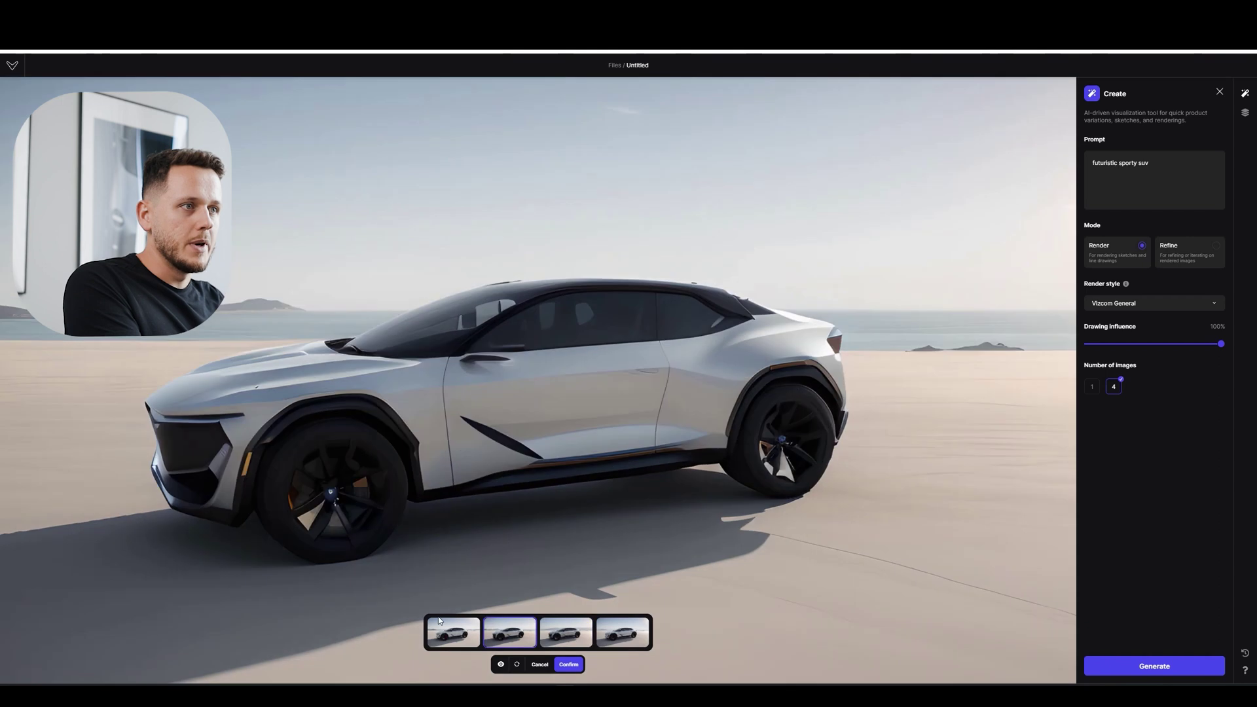
left_click(462, 636)
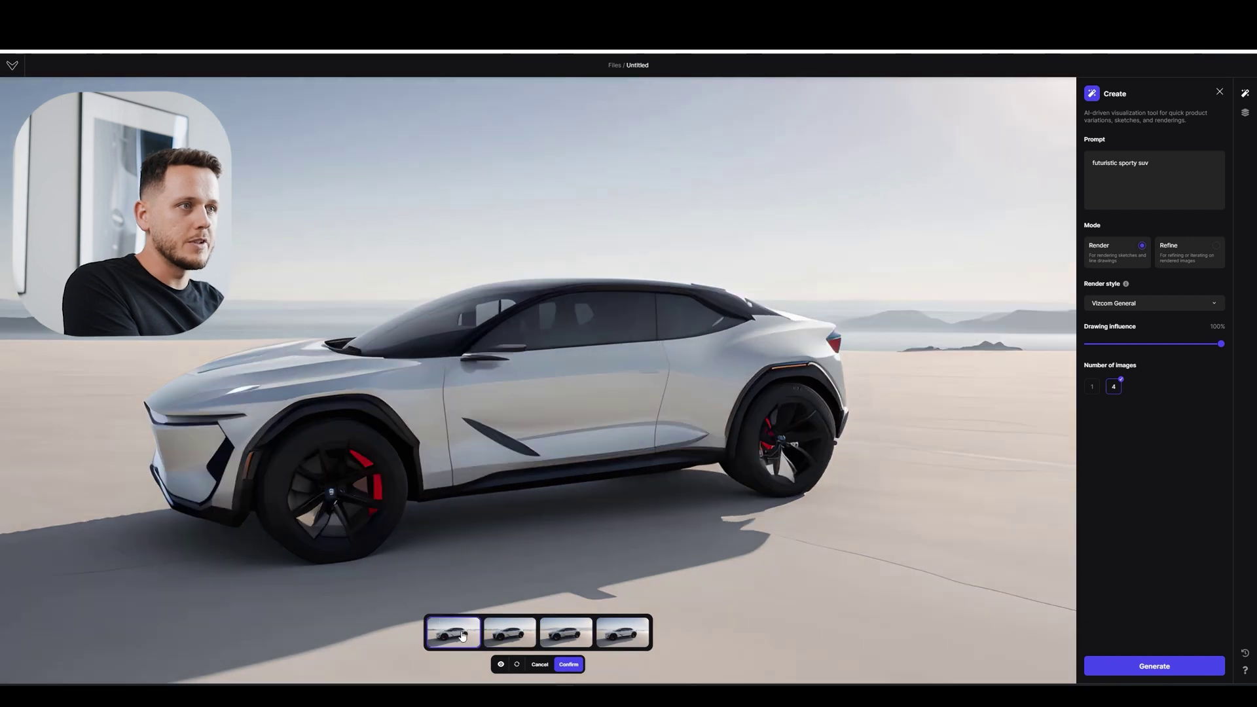
left_click(510, 639)
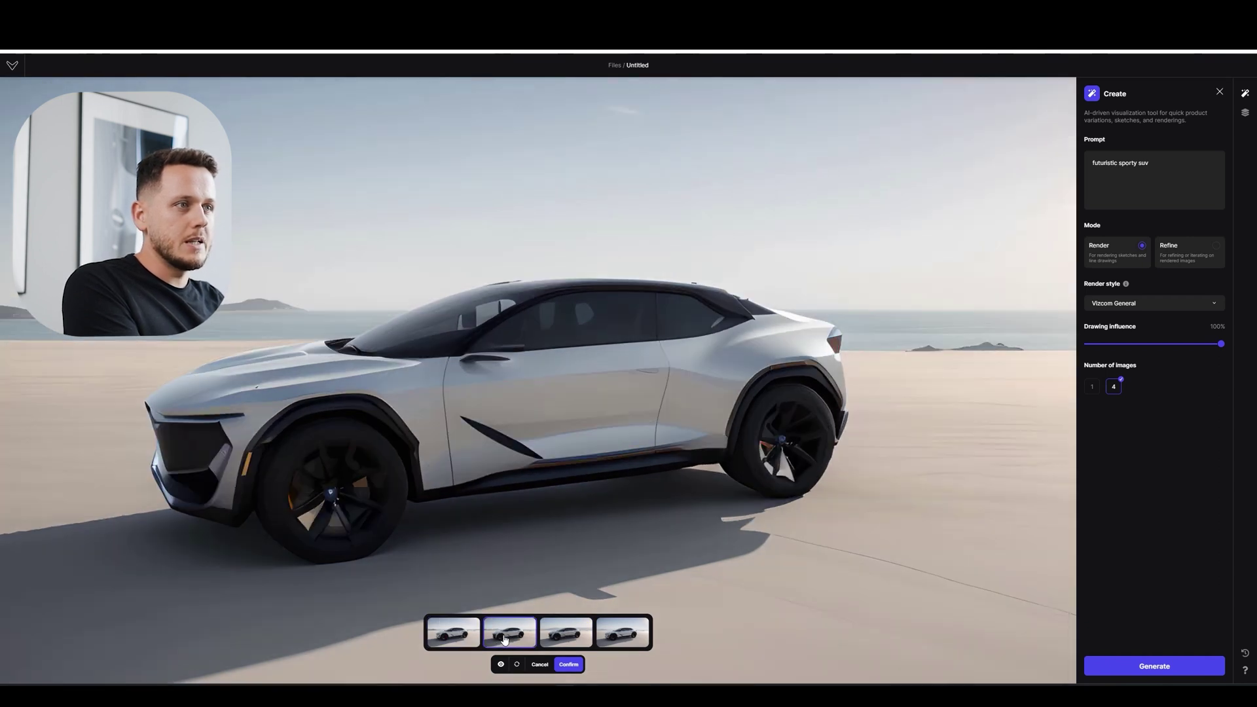
left_click(569, 665)
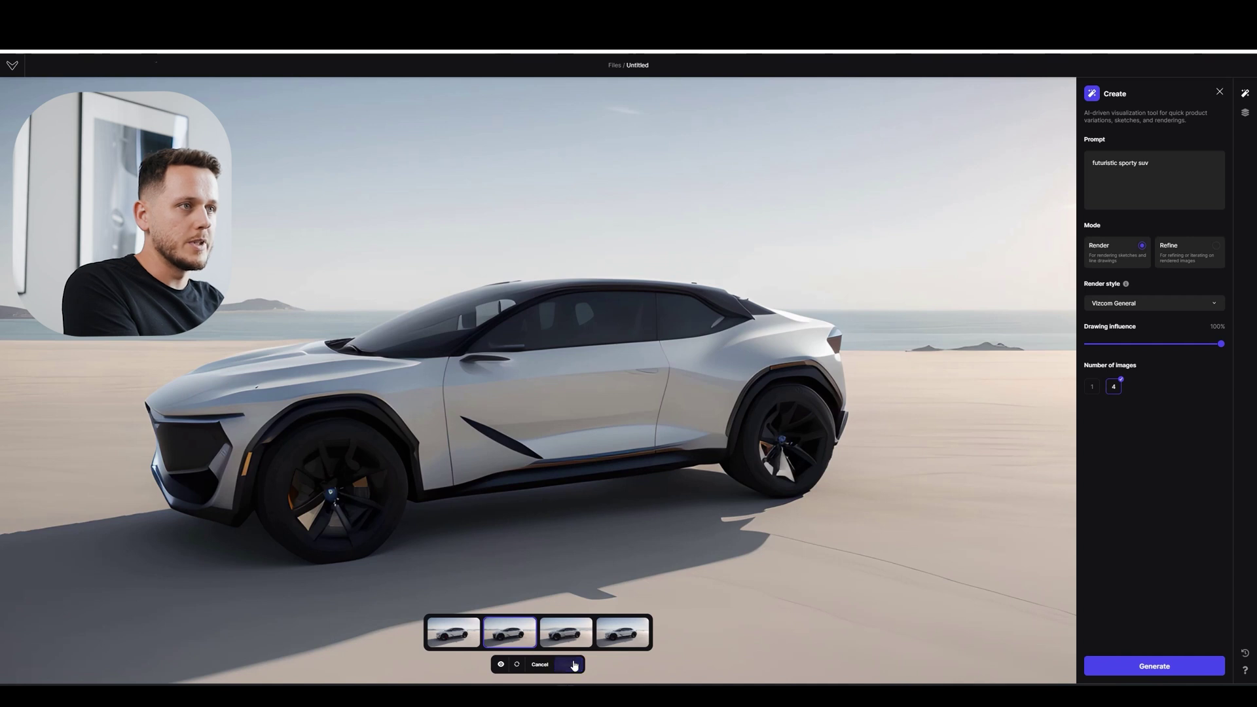
Step: Hide the top layer and generate from 'smooth curvy surfaces, futuristic sporty SUV design'
left_click(1245, 114)
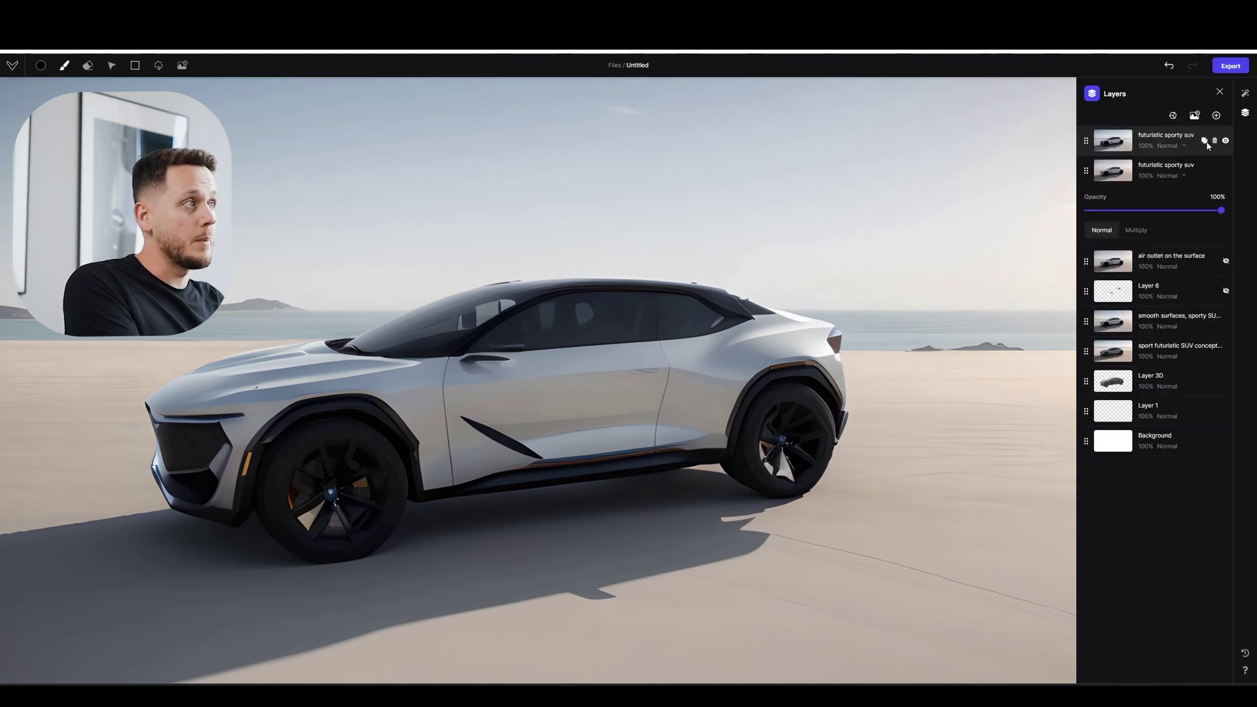
left_click(1227, 141)
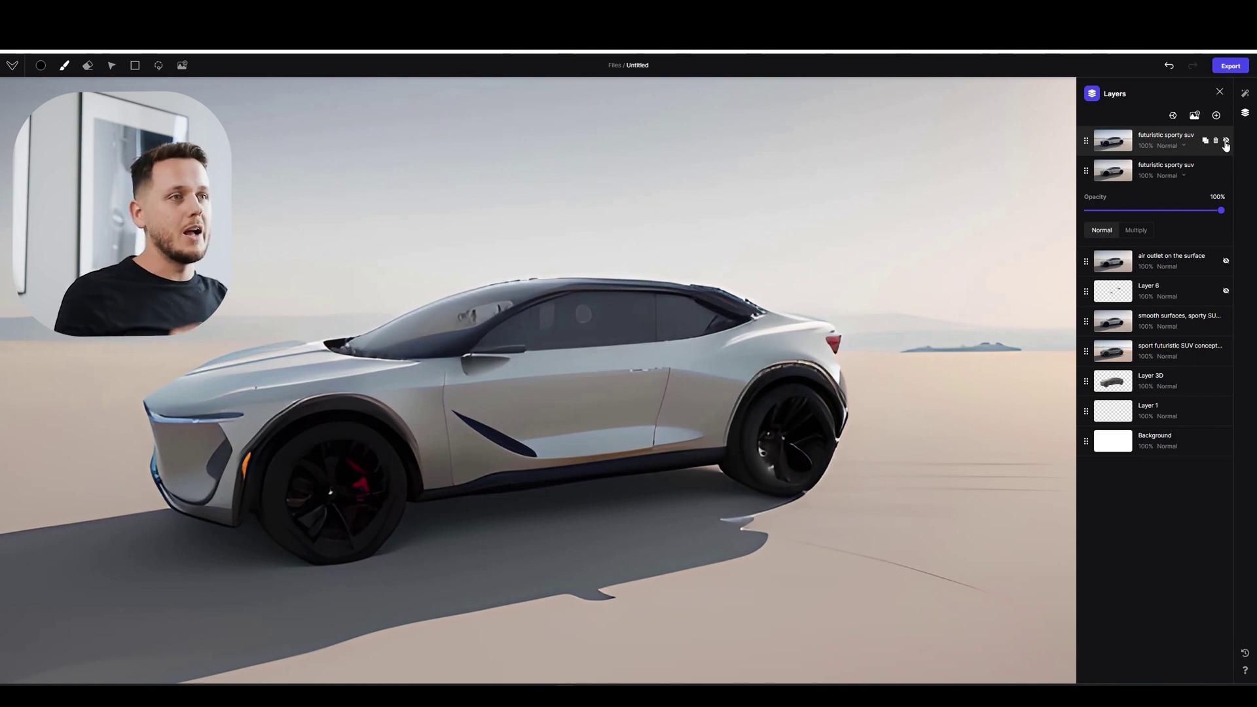
left_click(1246, 93)
left_click(1146, 164)
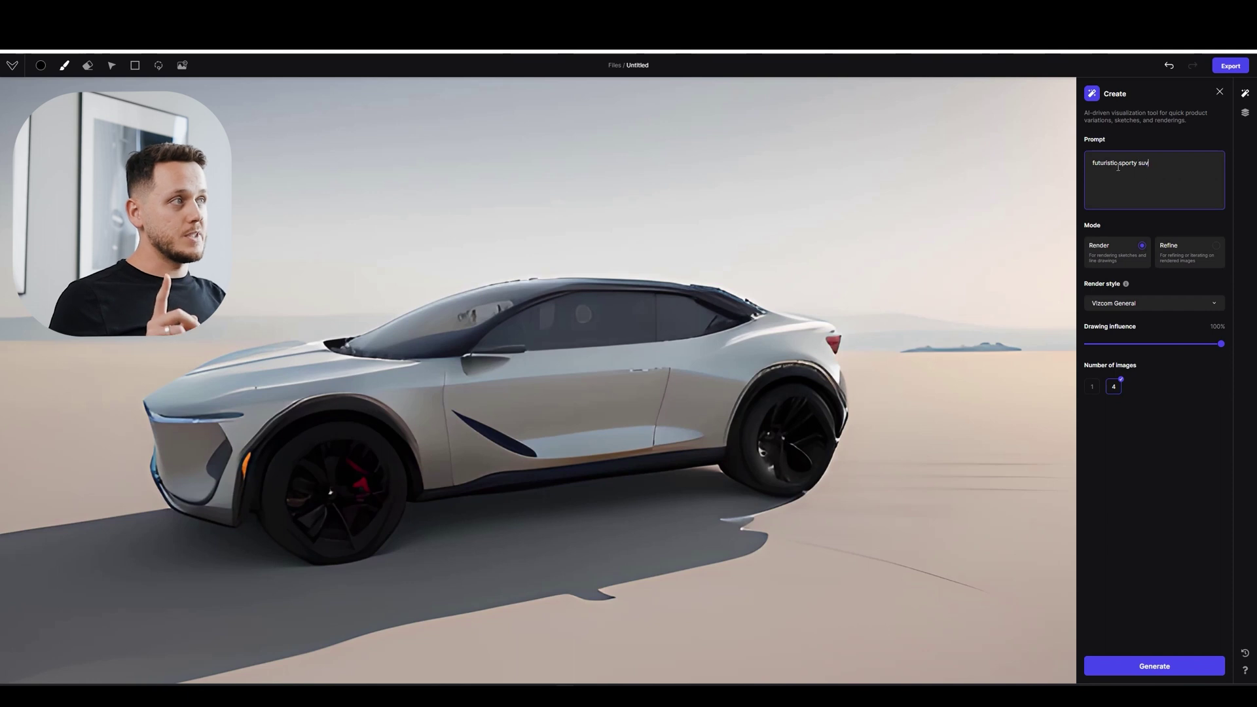
left_click_drag(1150, 164, 1091, 168)
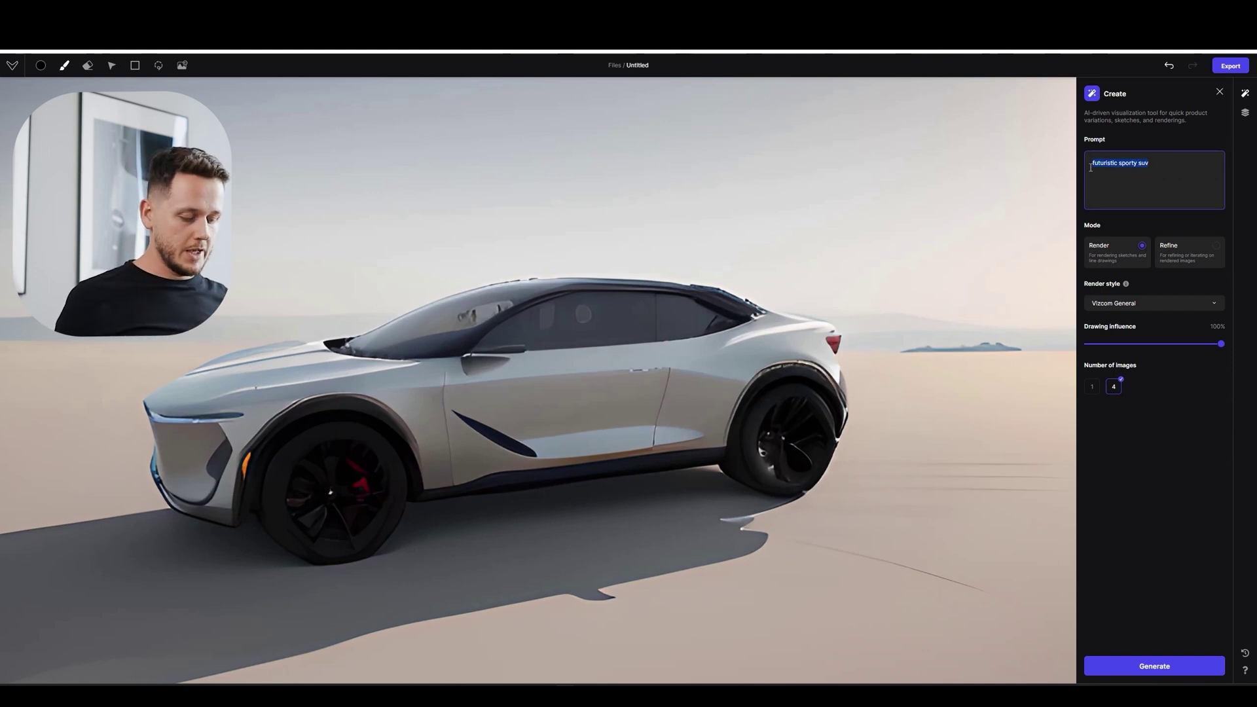
type("smooth curvy ")
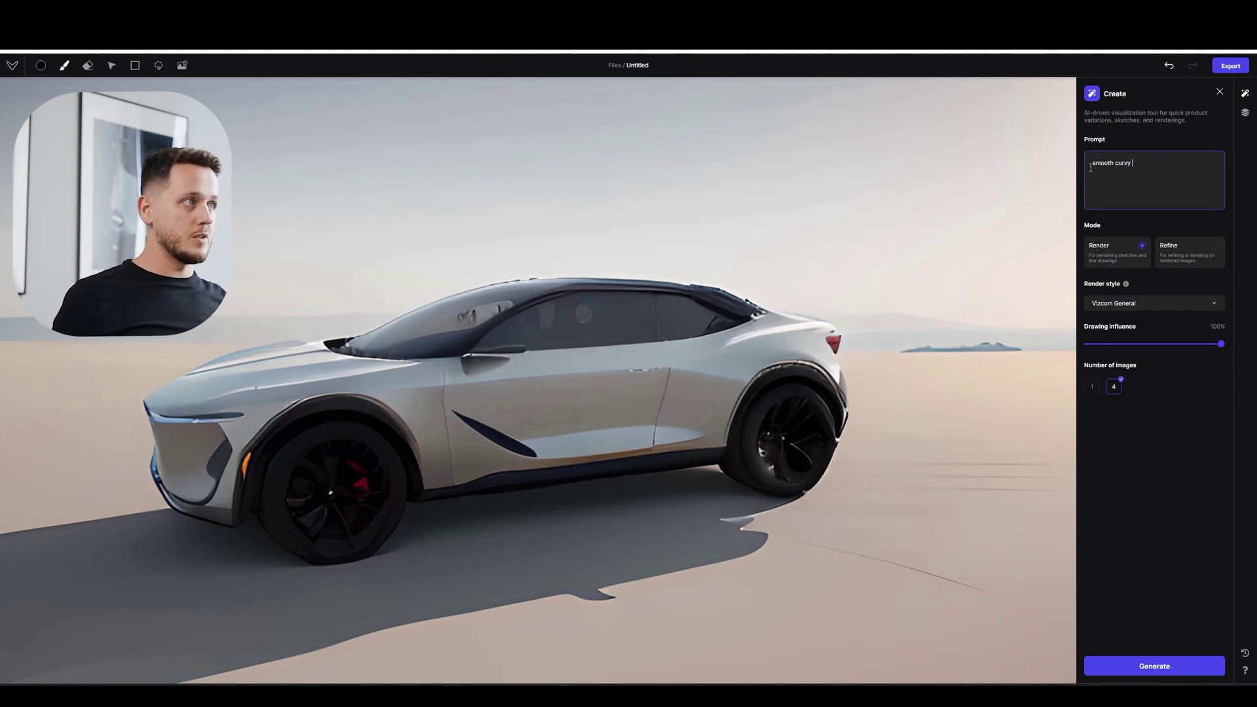
type("surfaces, futuristic sporty SUV")
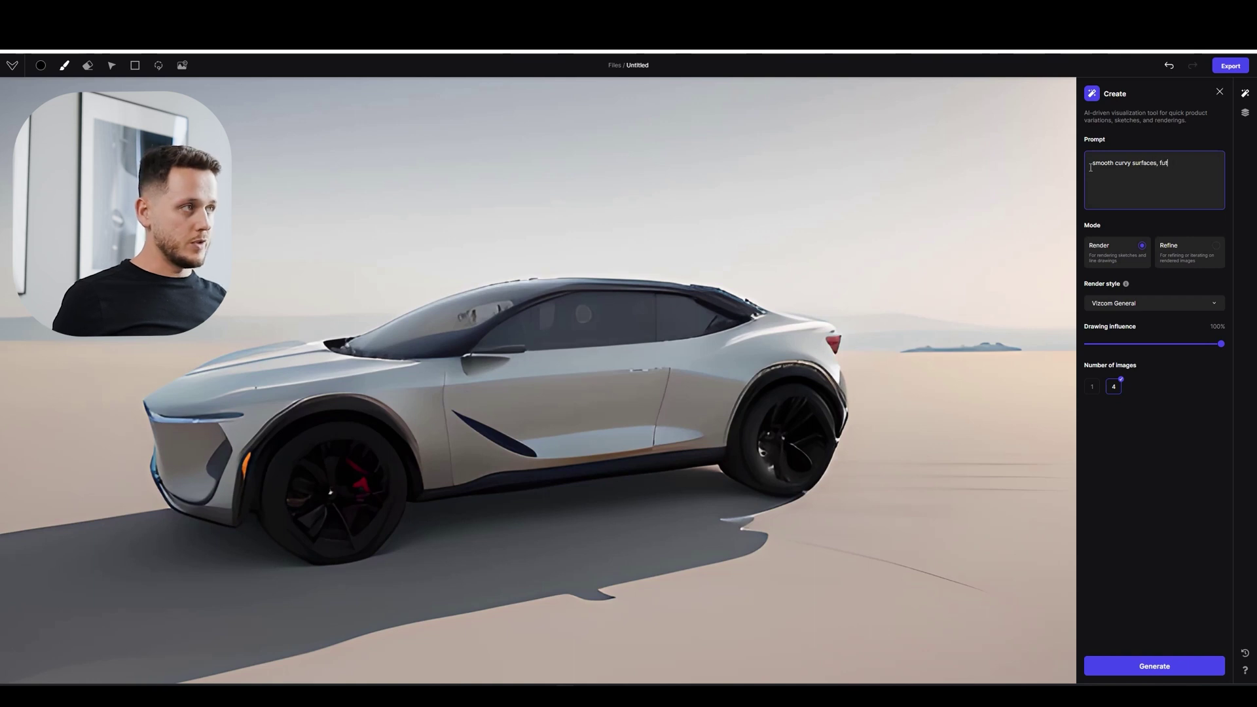
type("design")
left_click(1154, 665)
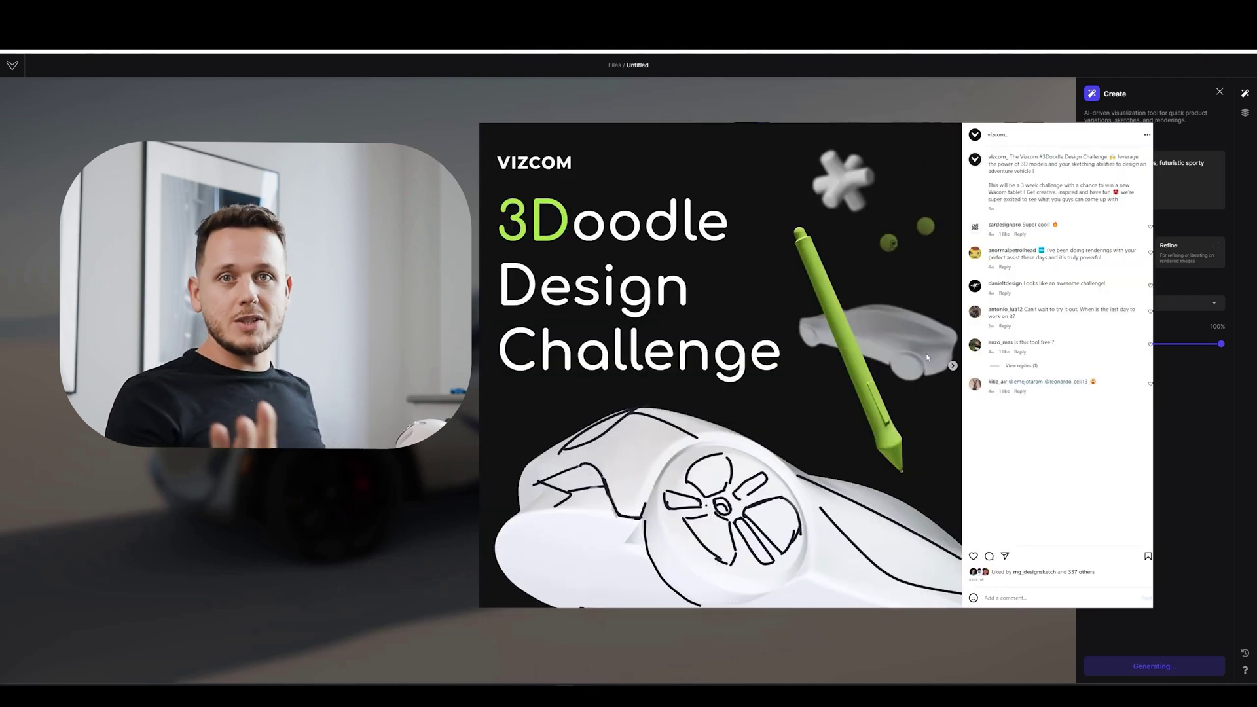
Step: Page through all slides of the 3Doodle challenge post up to the final Visit vizcom.ai slide
left_click(953, 366)
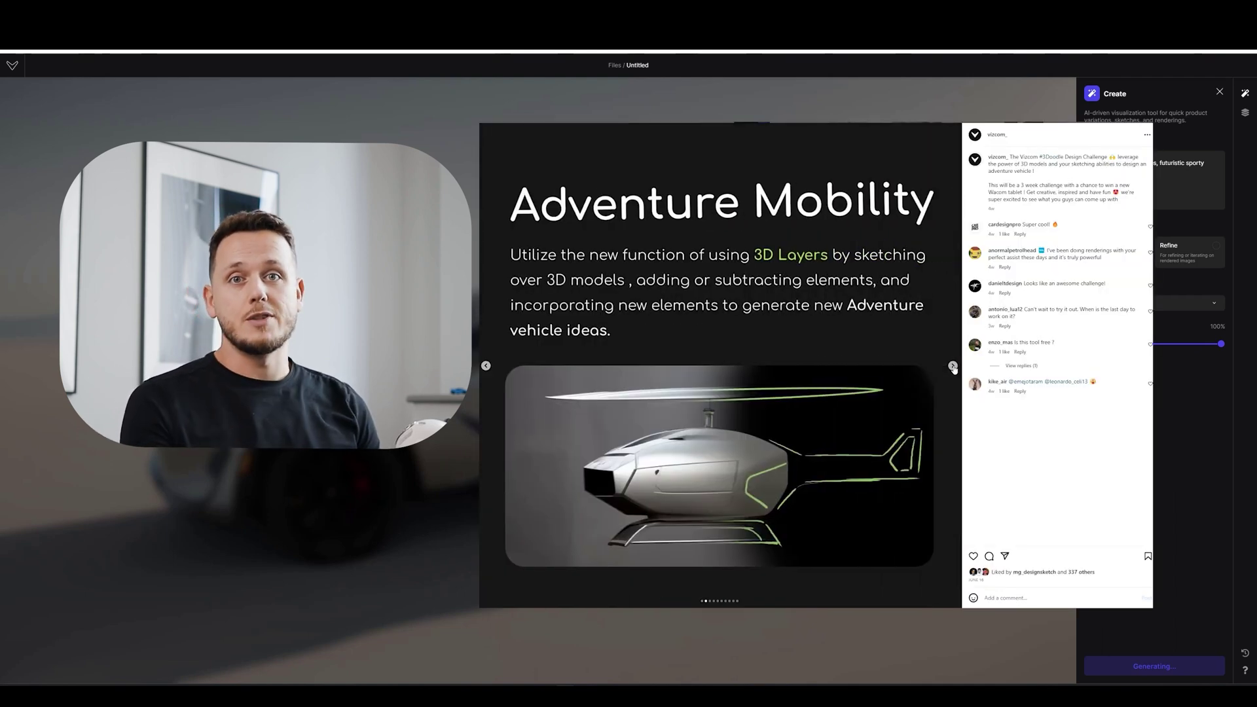
left_click(953, 366)
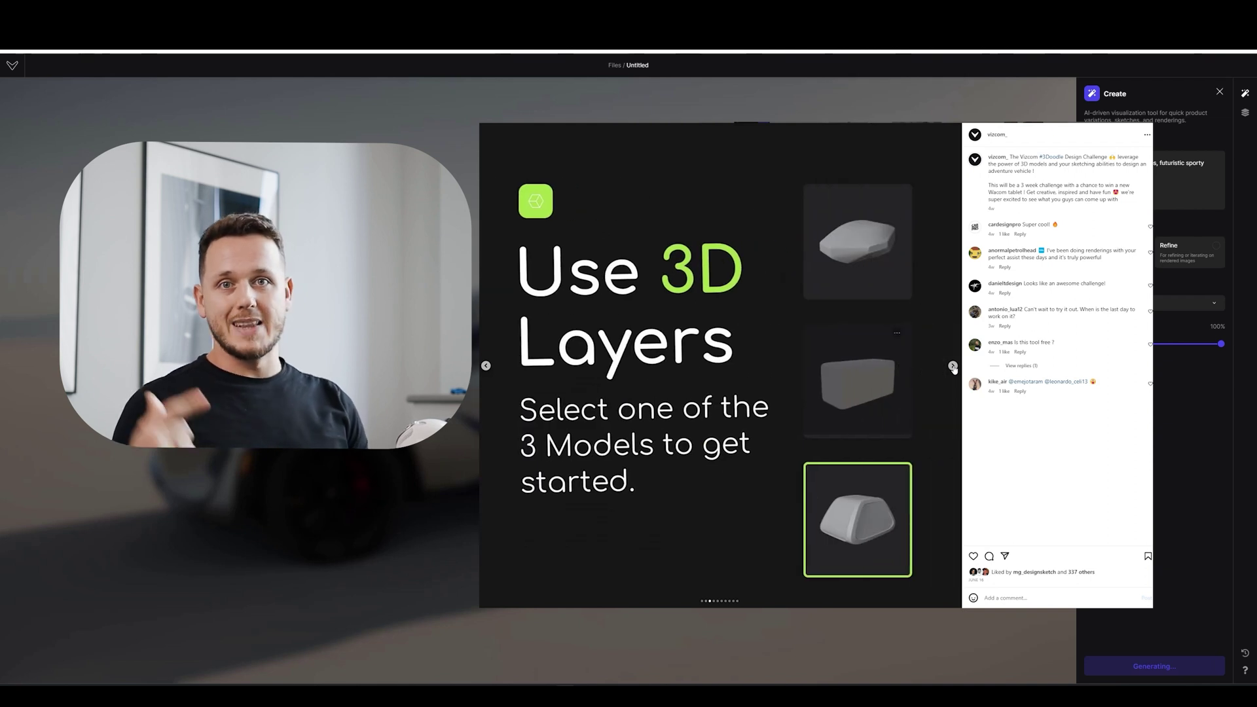
left_click(953, 366)
left_click(953, 366)
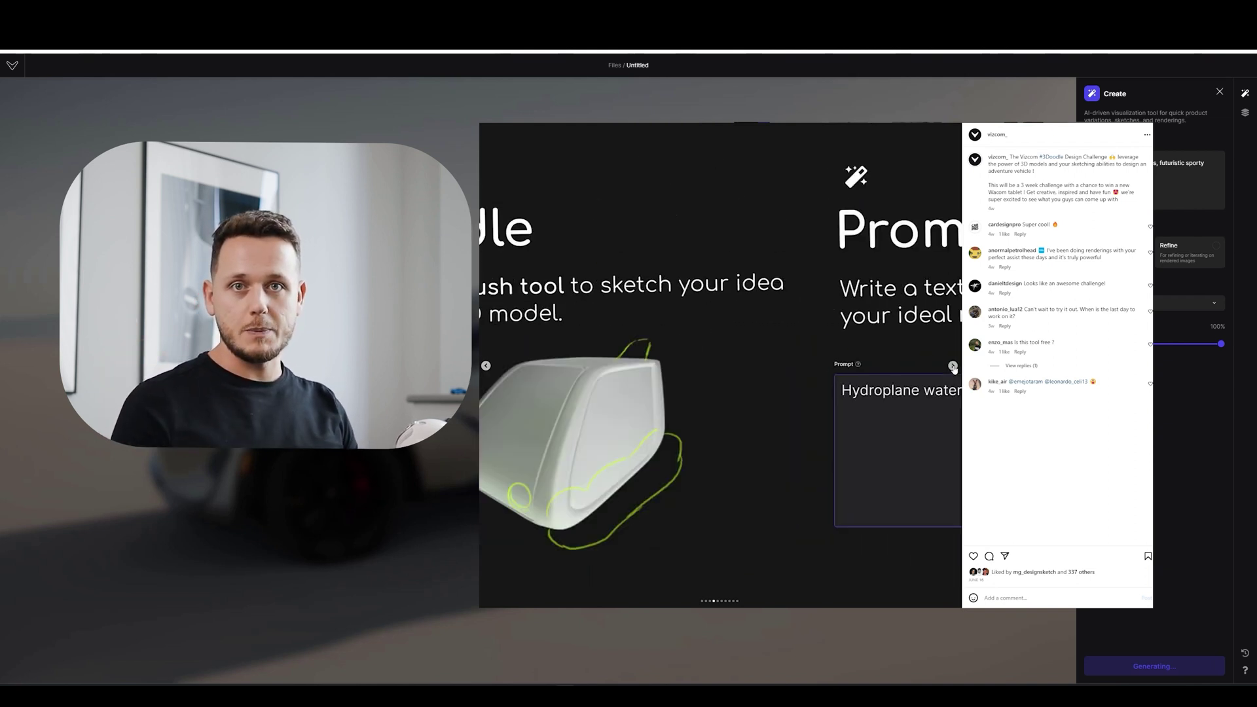
left_click(952, 366)
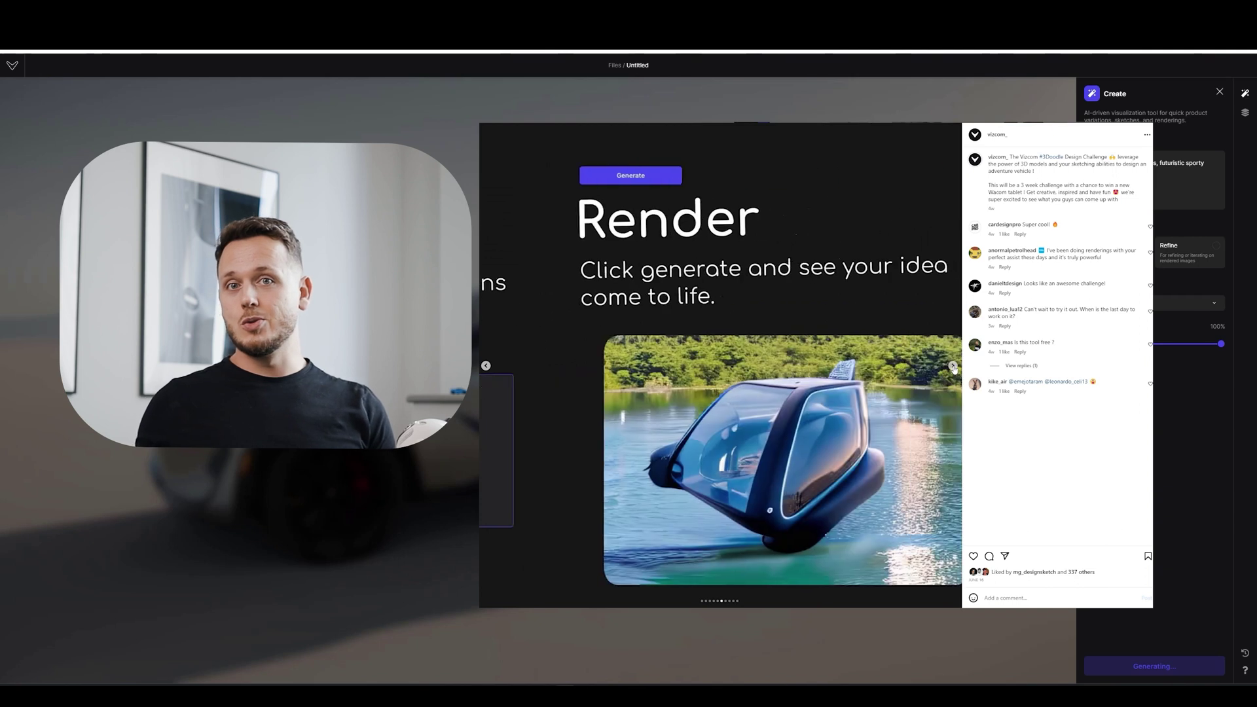
left_click(952, 366)
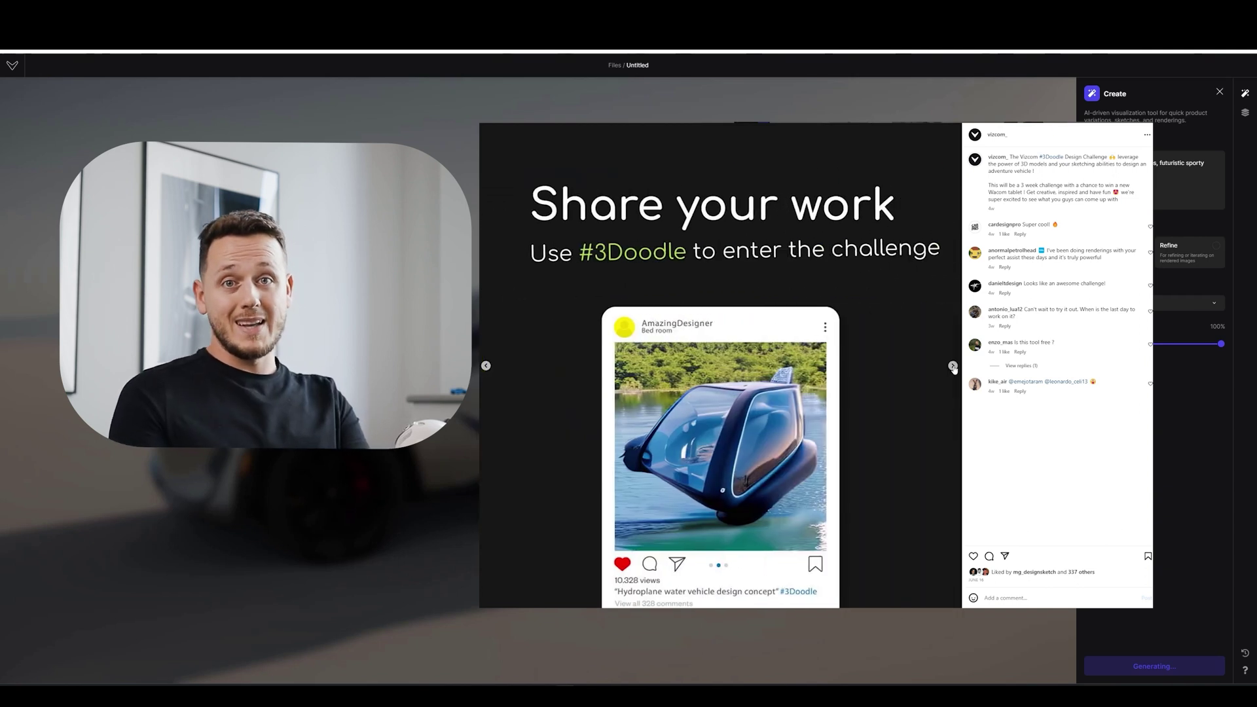
left_click(952, 366)
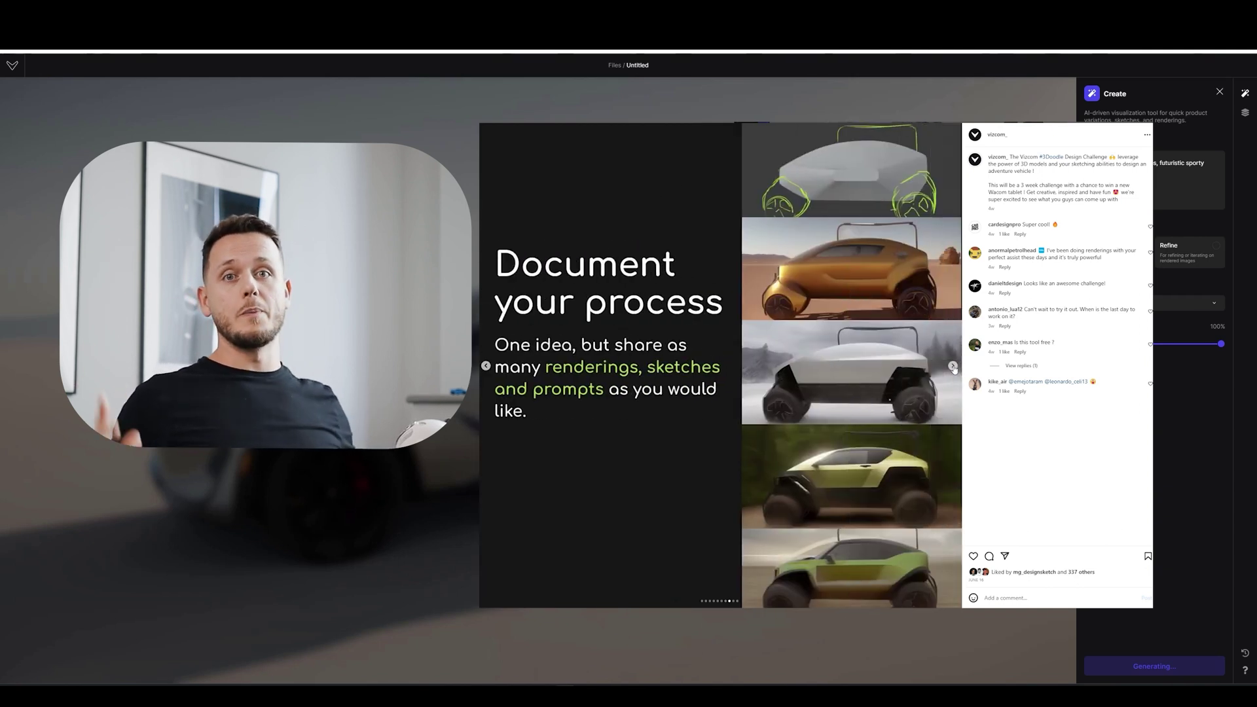
left_click(953, 366)
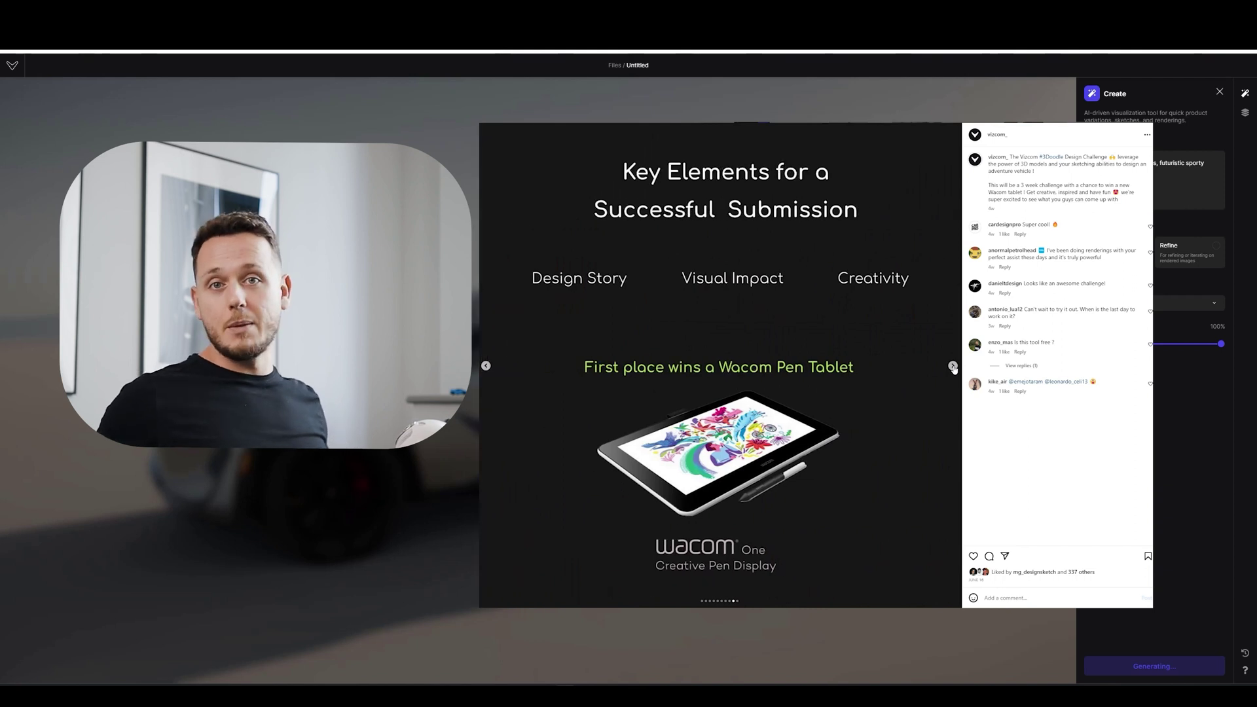
left_click(953, 366)
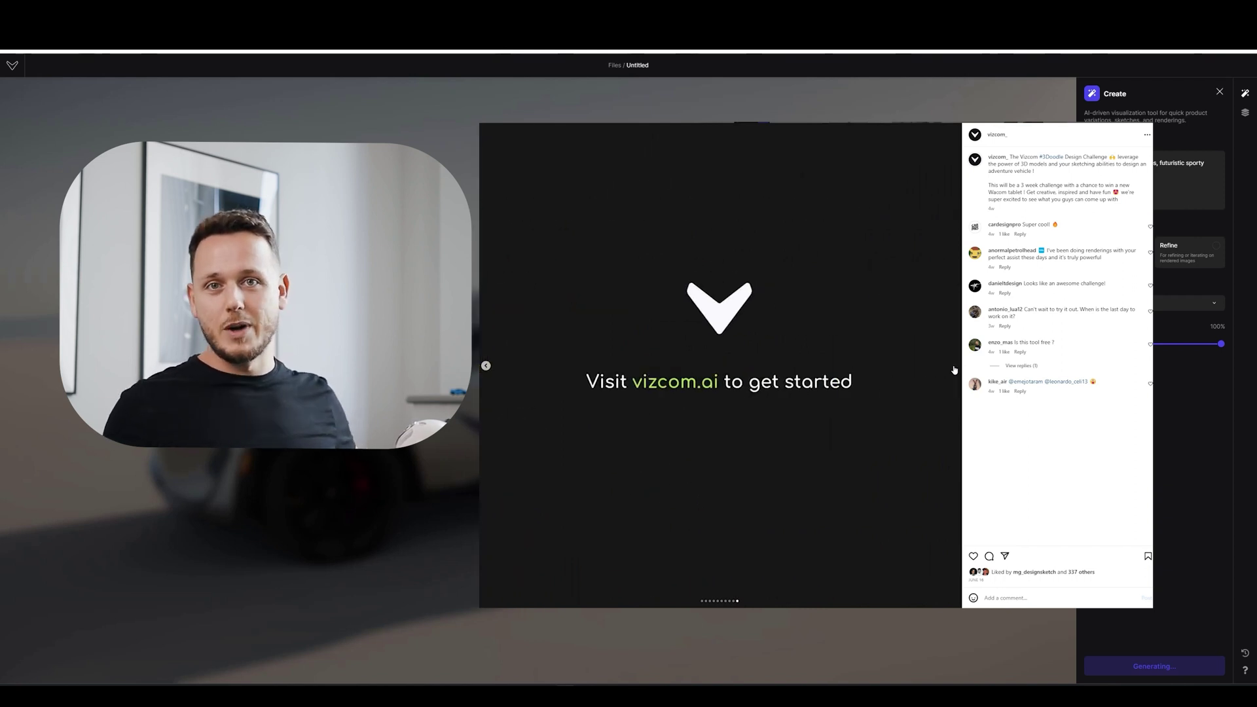
Step: Like the challenge post and close it, returning to the Vizcom profile grid
left_click(973, 556)
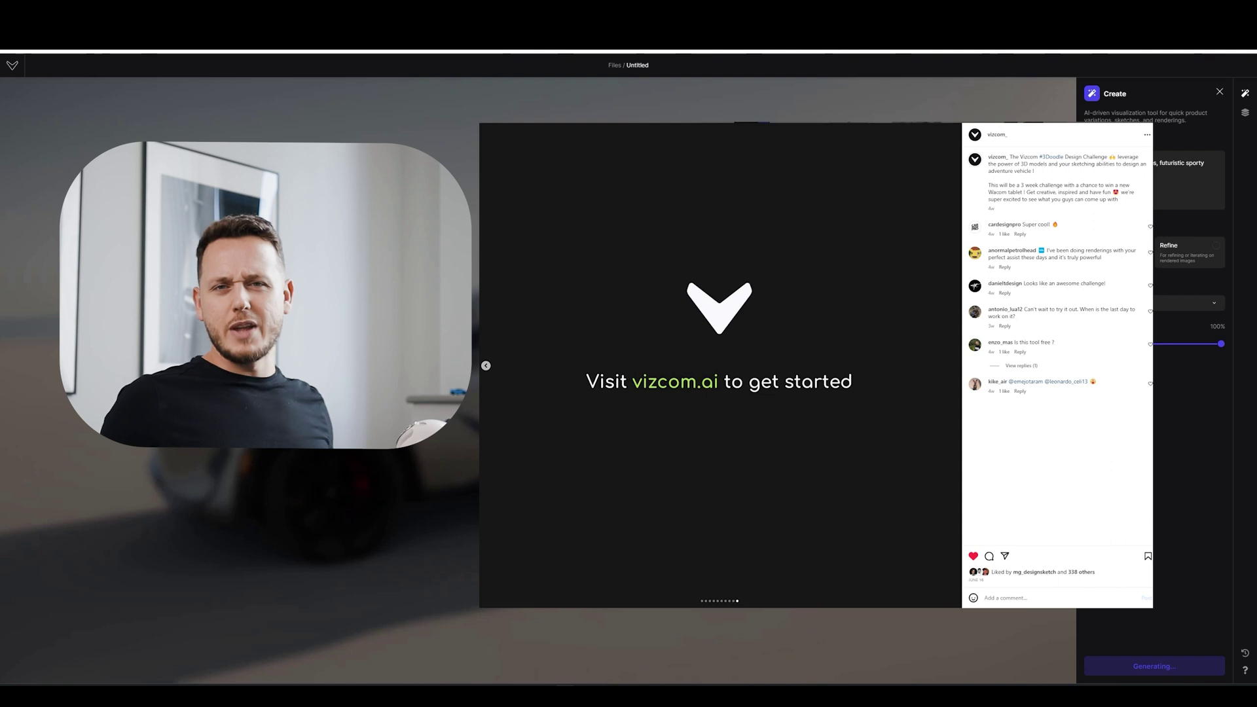
key("Escape")
scroll(859, 313, "up", 3)
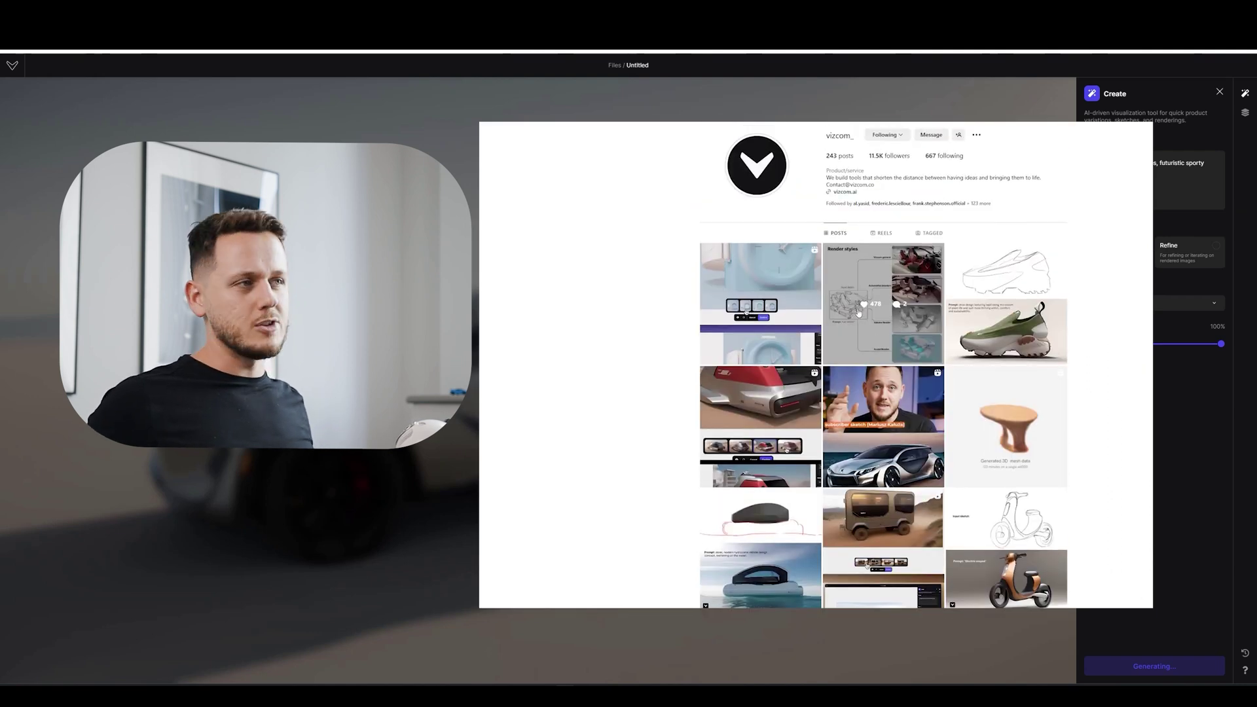
scroll(858, 312, "down", 3)
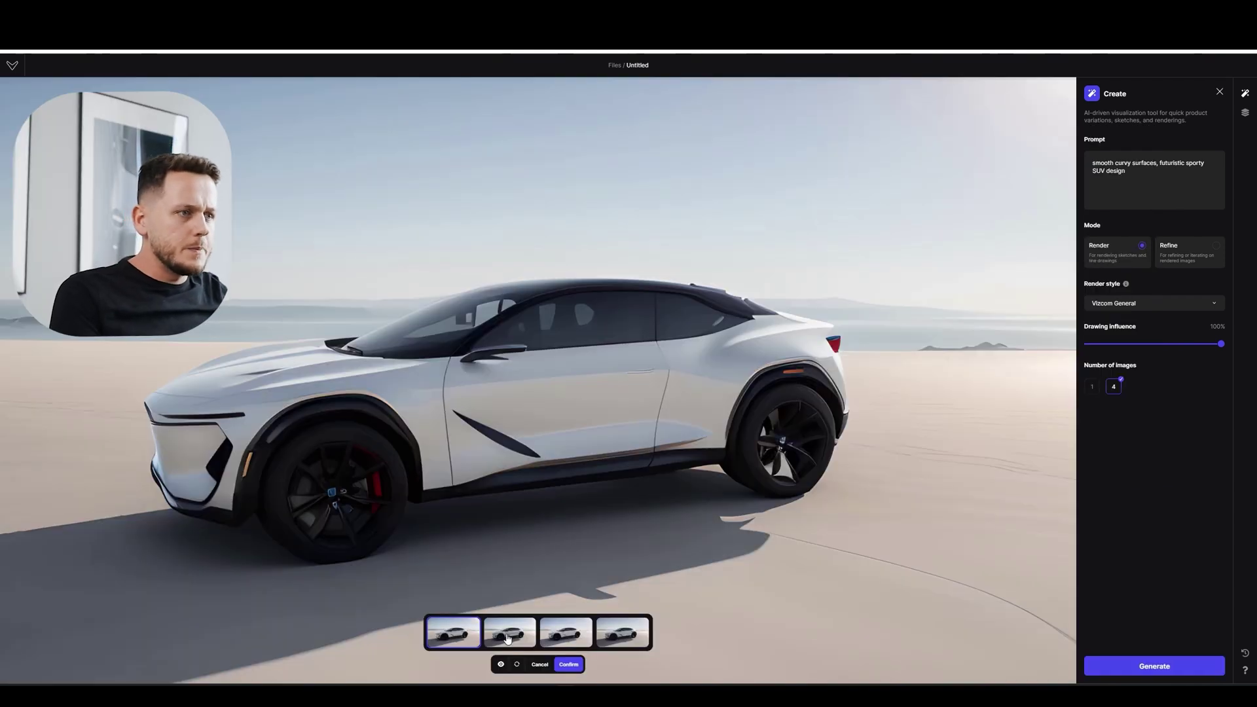
Step: Review the four curvy-SUV variations and keep the first, the white SUV on pale sand
left_click(508, 632)
left_click(549, 632)
left_click(617, 629)
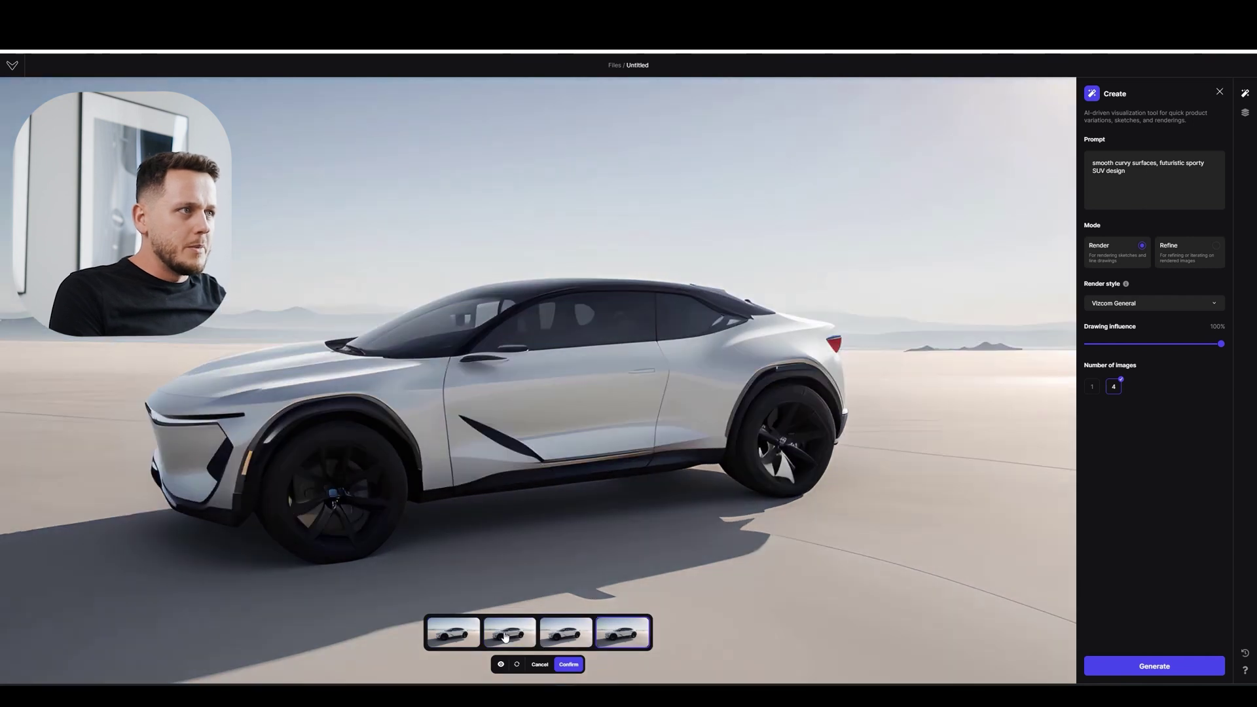
left_click(505, 634)
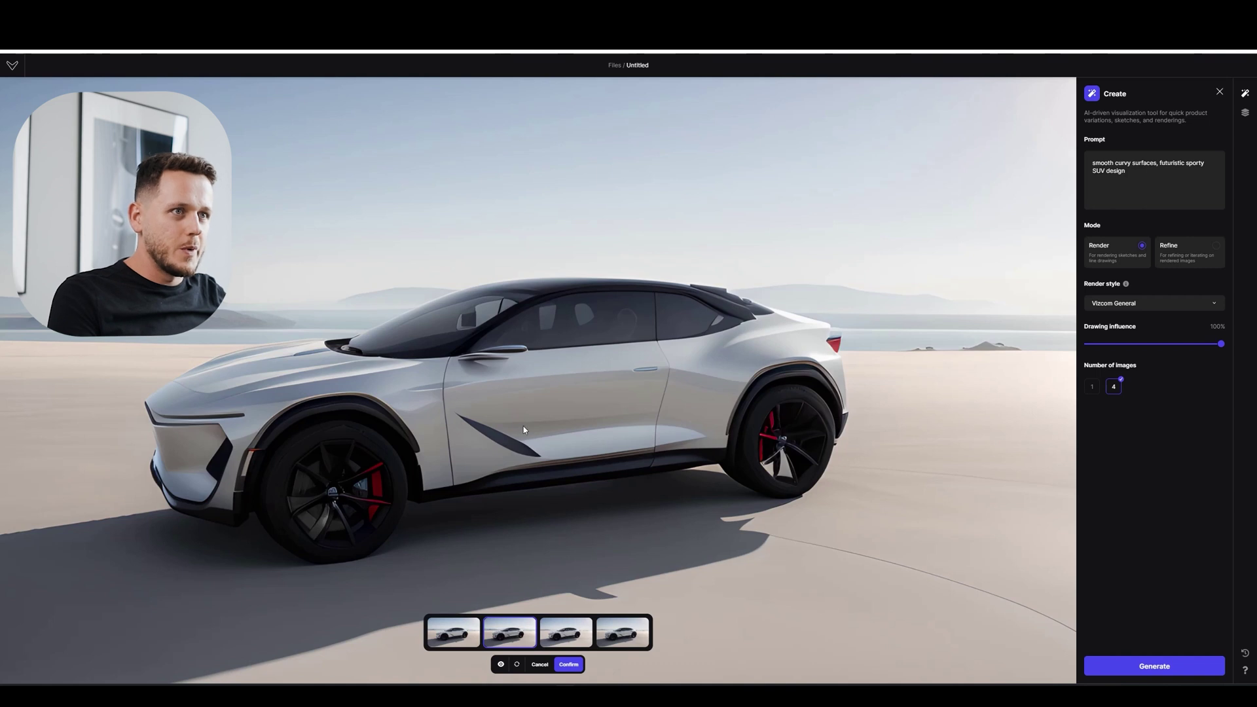
left_click(450, 638)
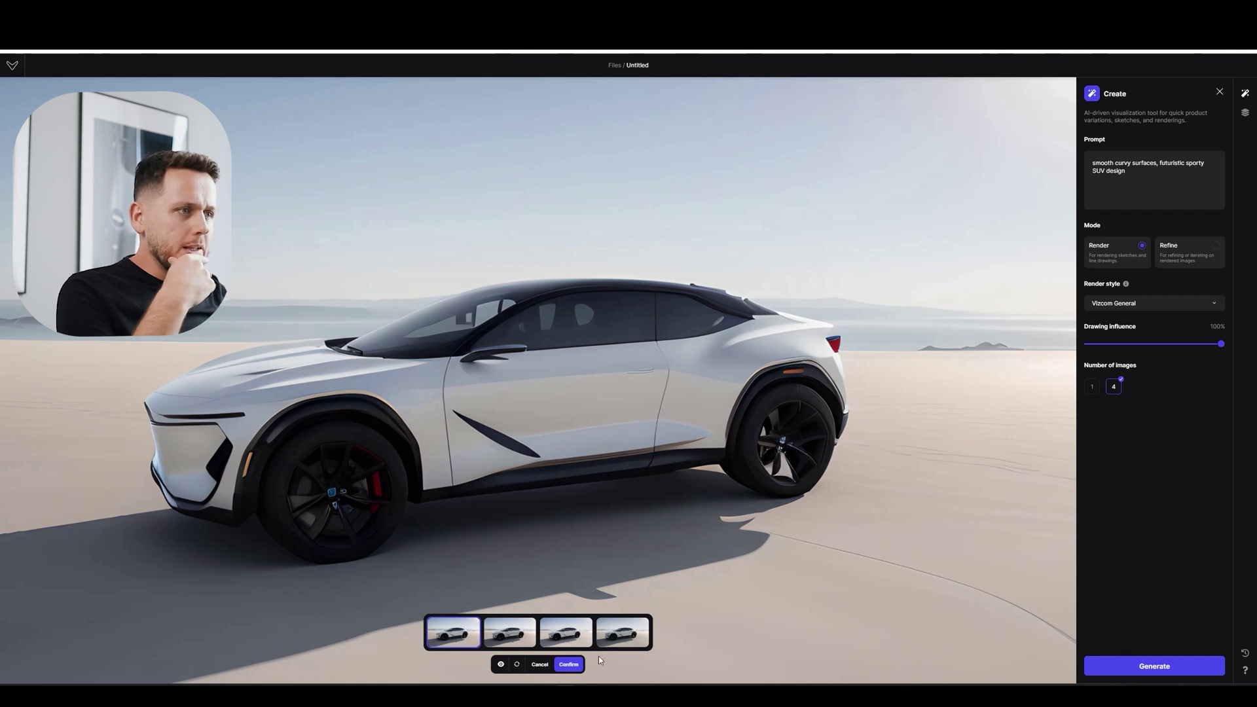
left_click(569, 664)
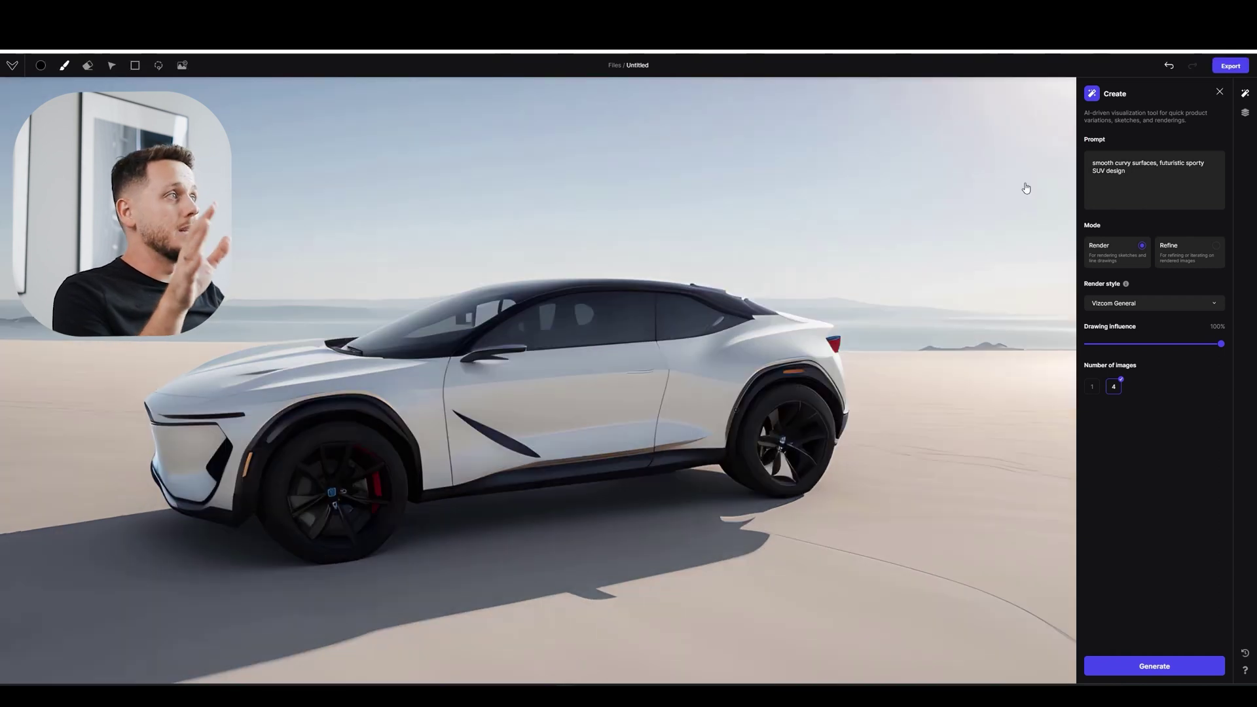
Step: Hide two older SUV render layers in the Layers panel
left_click(1245, 113)
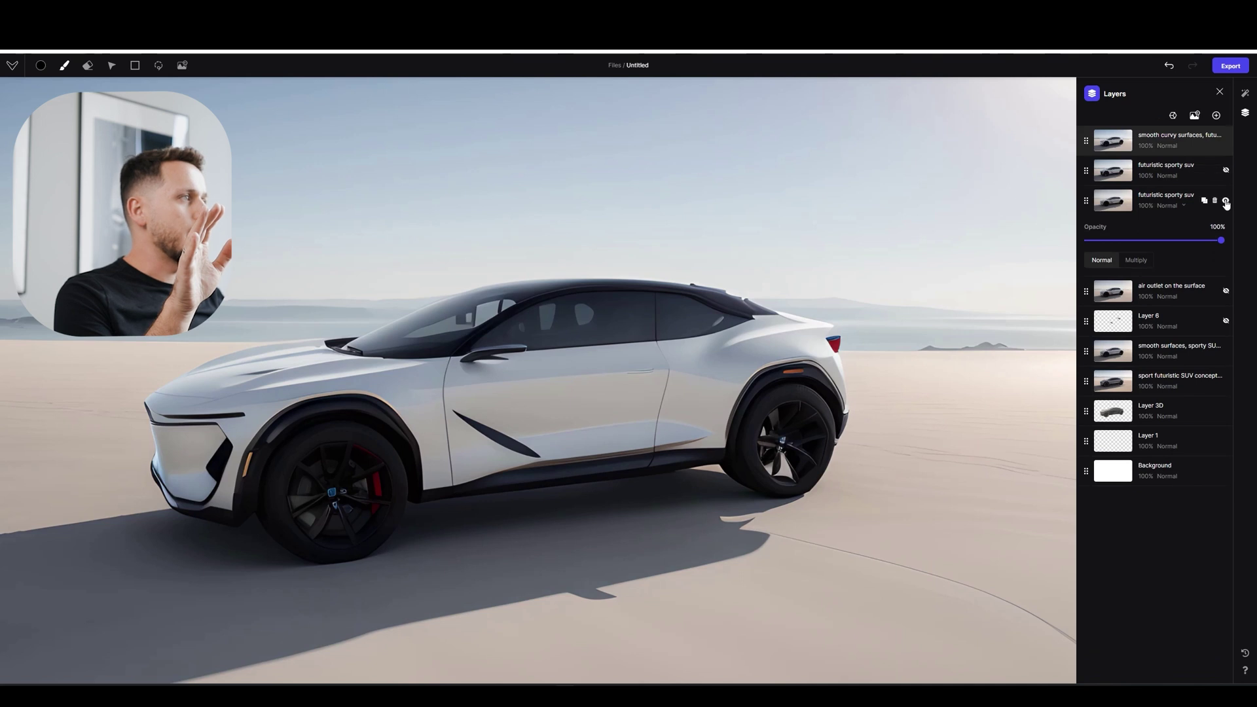
left_click(1227, 351)
left_click(1226, 381)
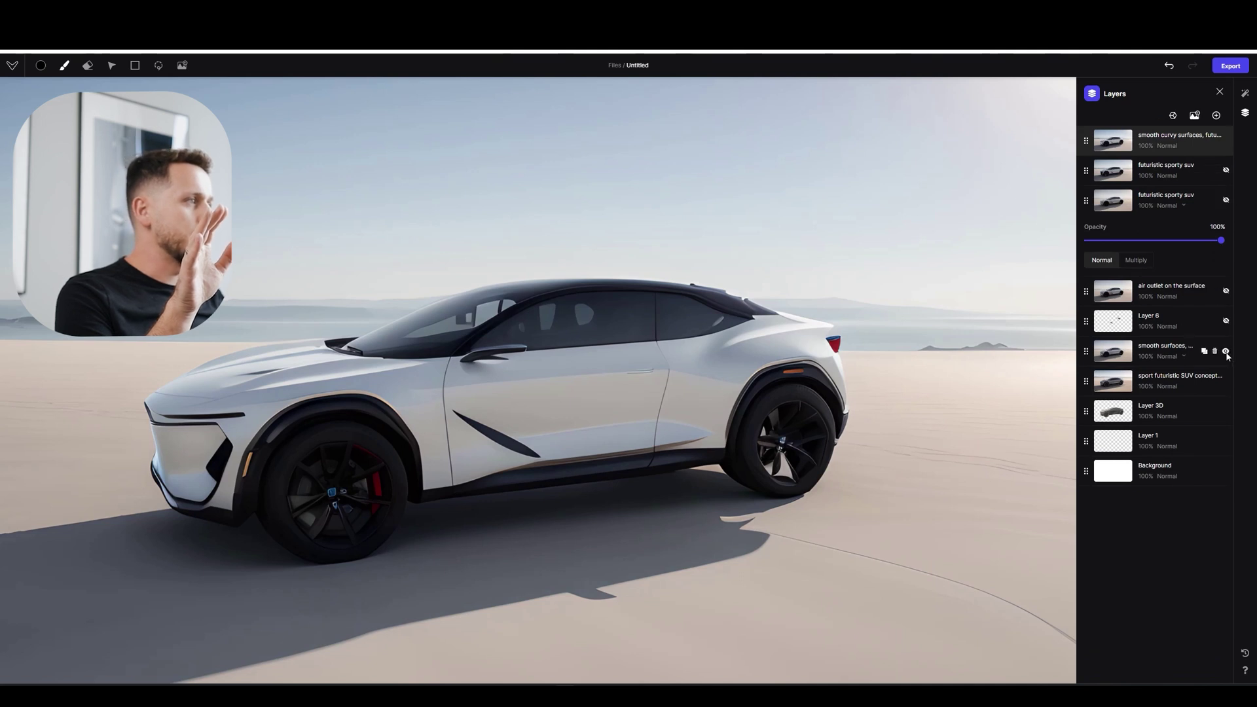
Step: Repeatedly toggle the top white SUV render to compare it against the grey 3D model
left_click(1225, 141)
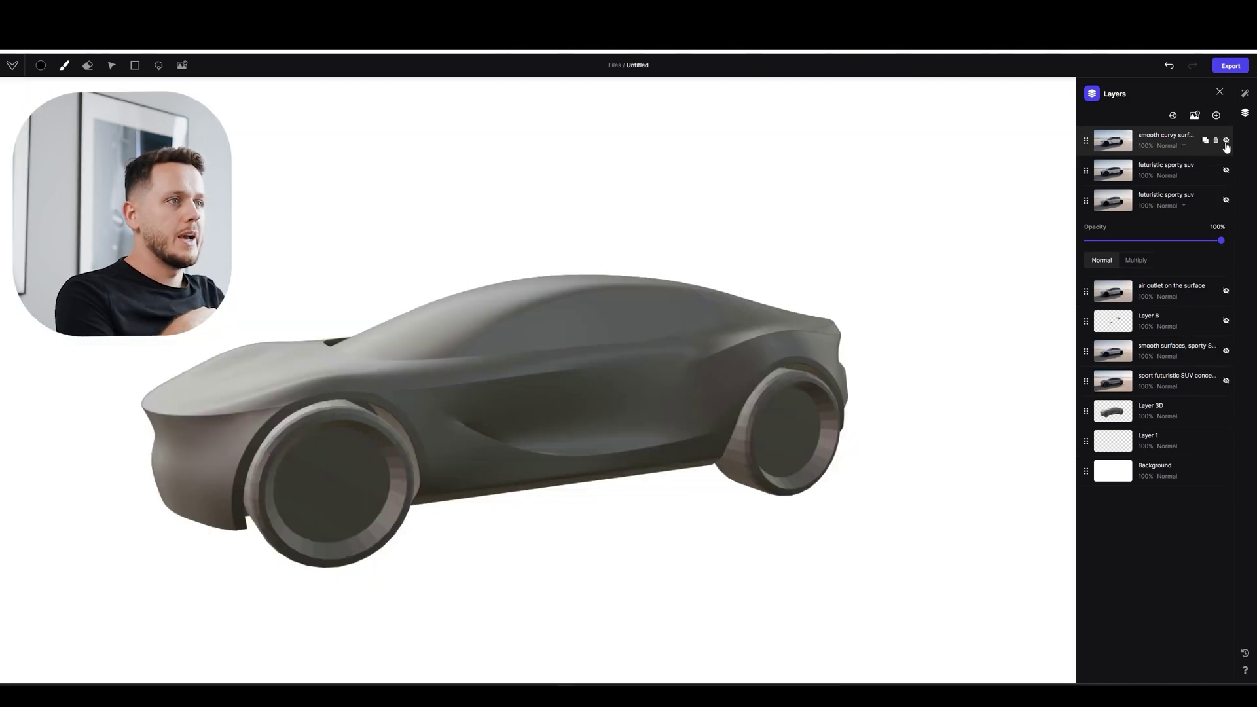
left_click(1226, 142)
left_click(1225, 141)
left_click(1225, 141)
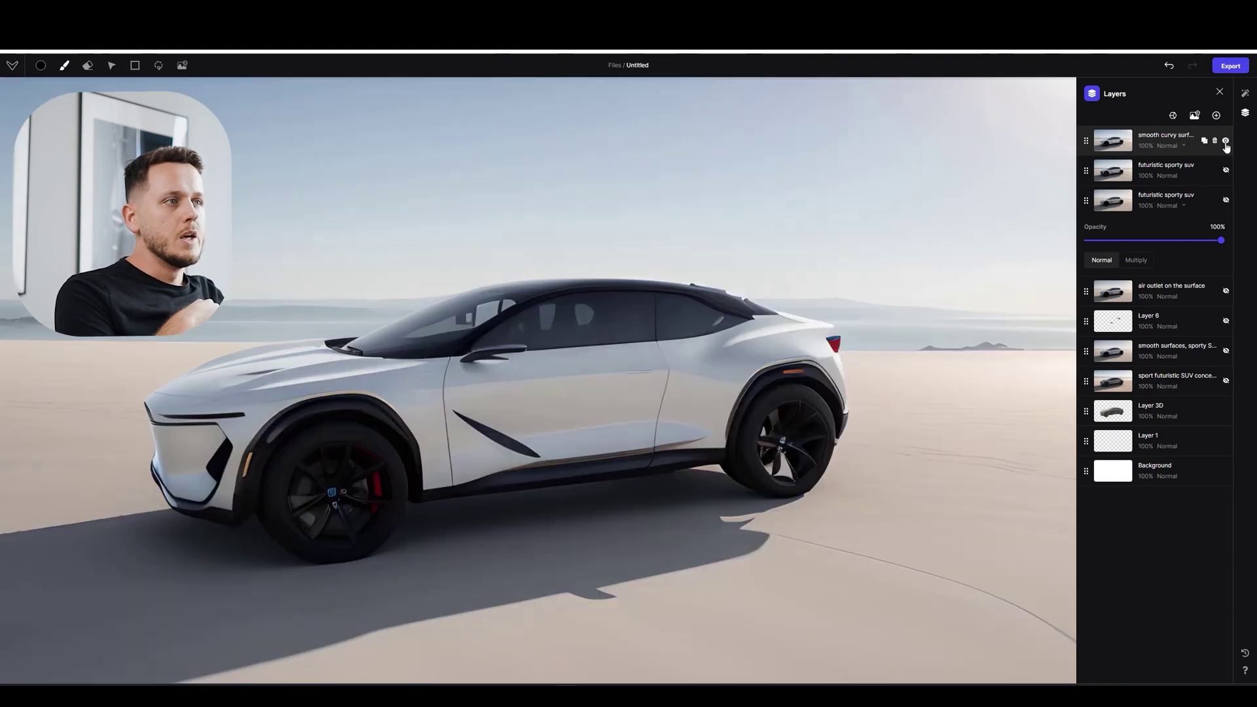
left_click(1226, 141)
left_click(1226, 141)
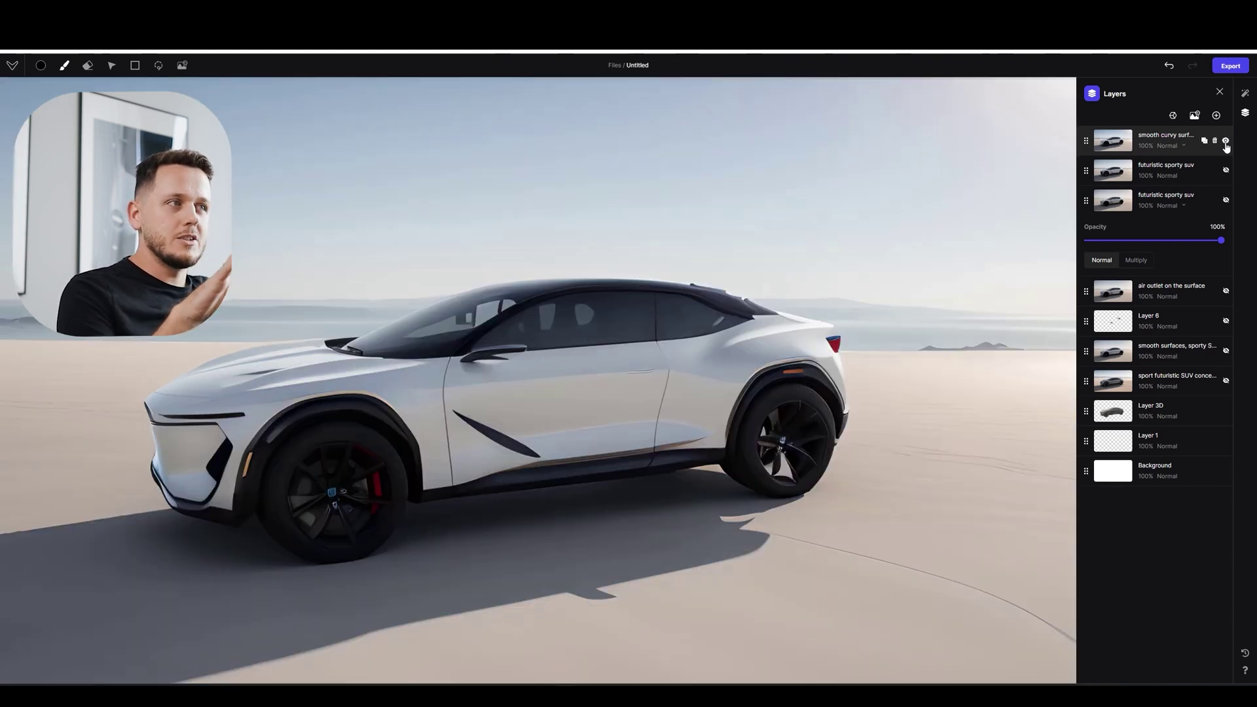
left_click(1226, 142)
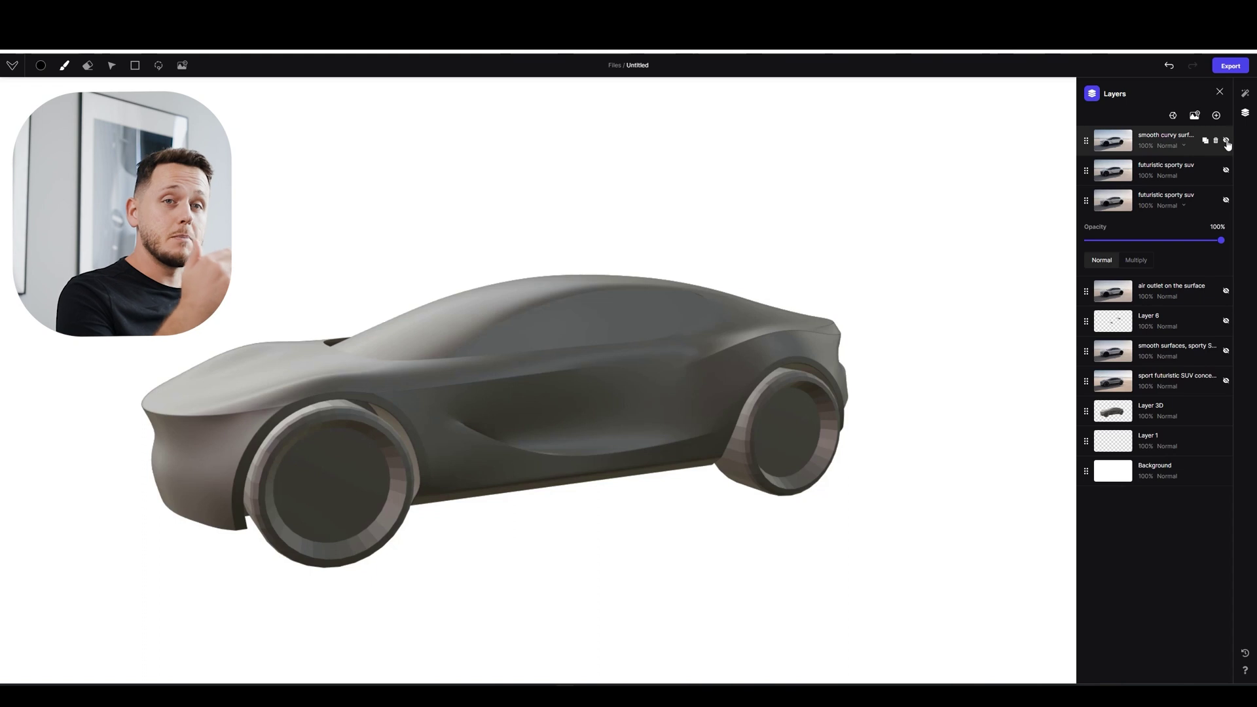
left_click(1226, 142)
left_click(1226, 142)
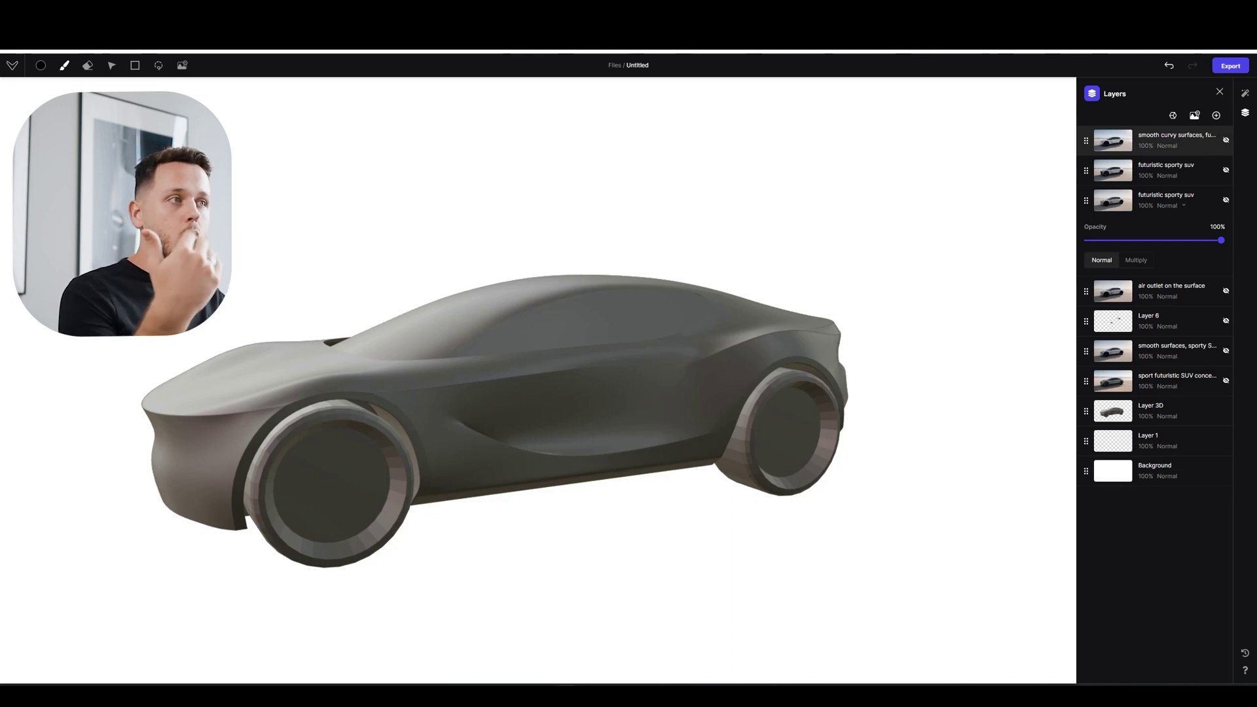
left_click(1226, 141)
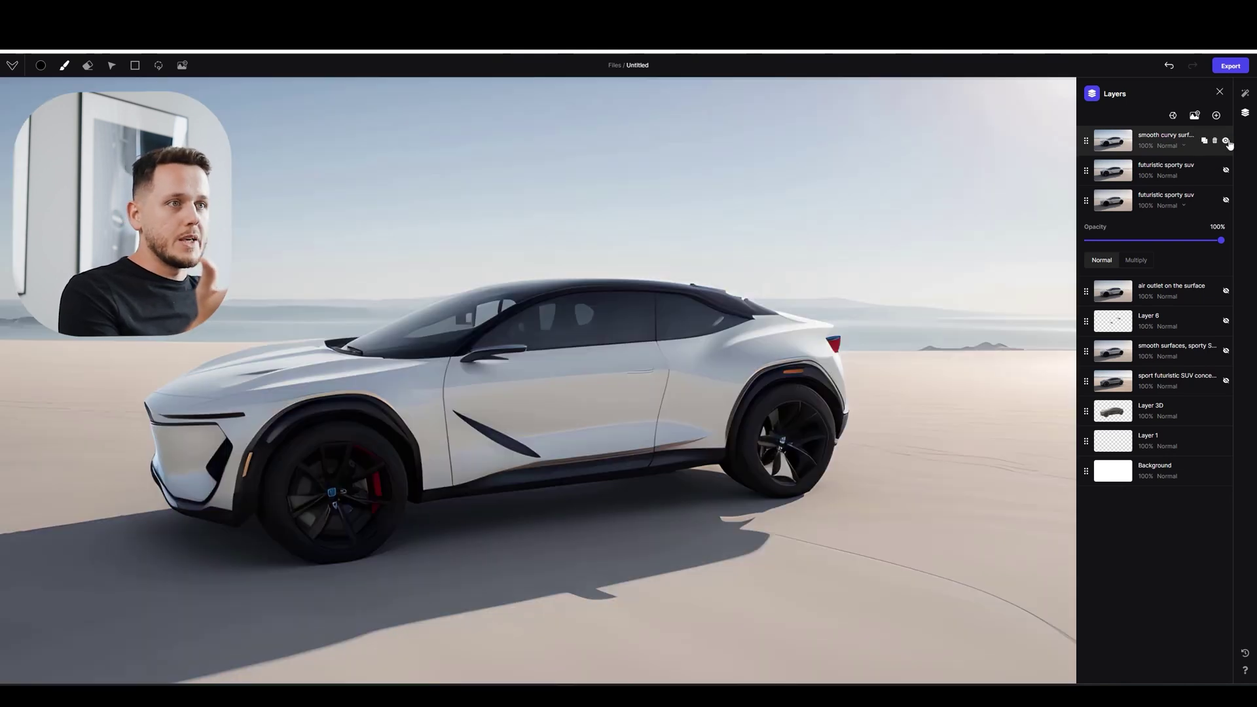
left_click(1227, 141)
left_click(1227, 140)
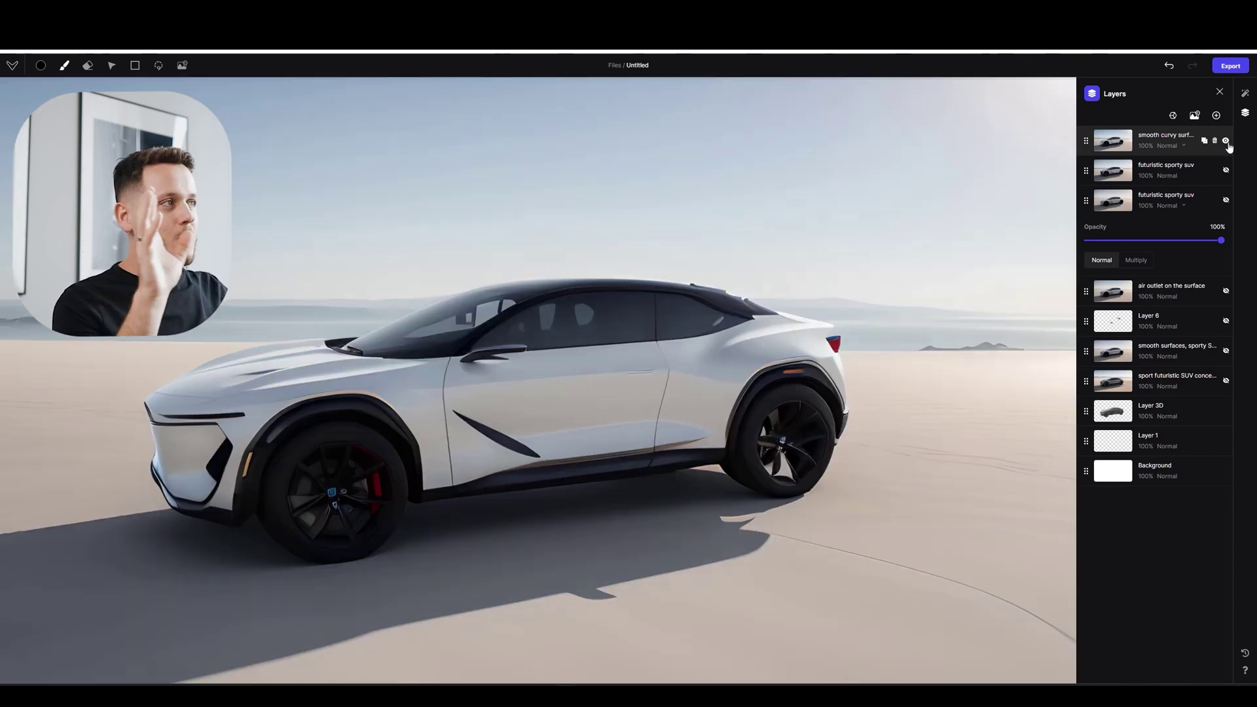
left_click(1227, 141)
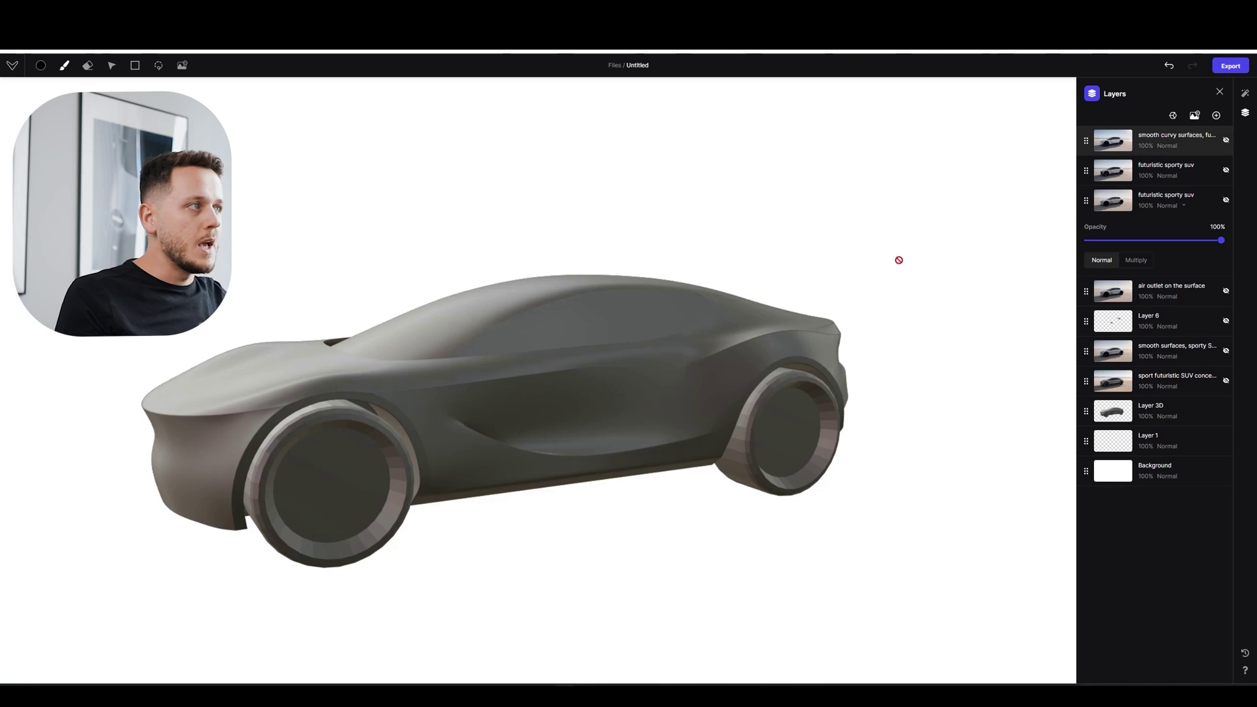
left_click(1226, 141)
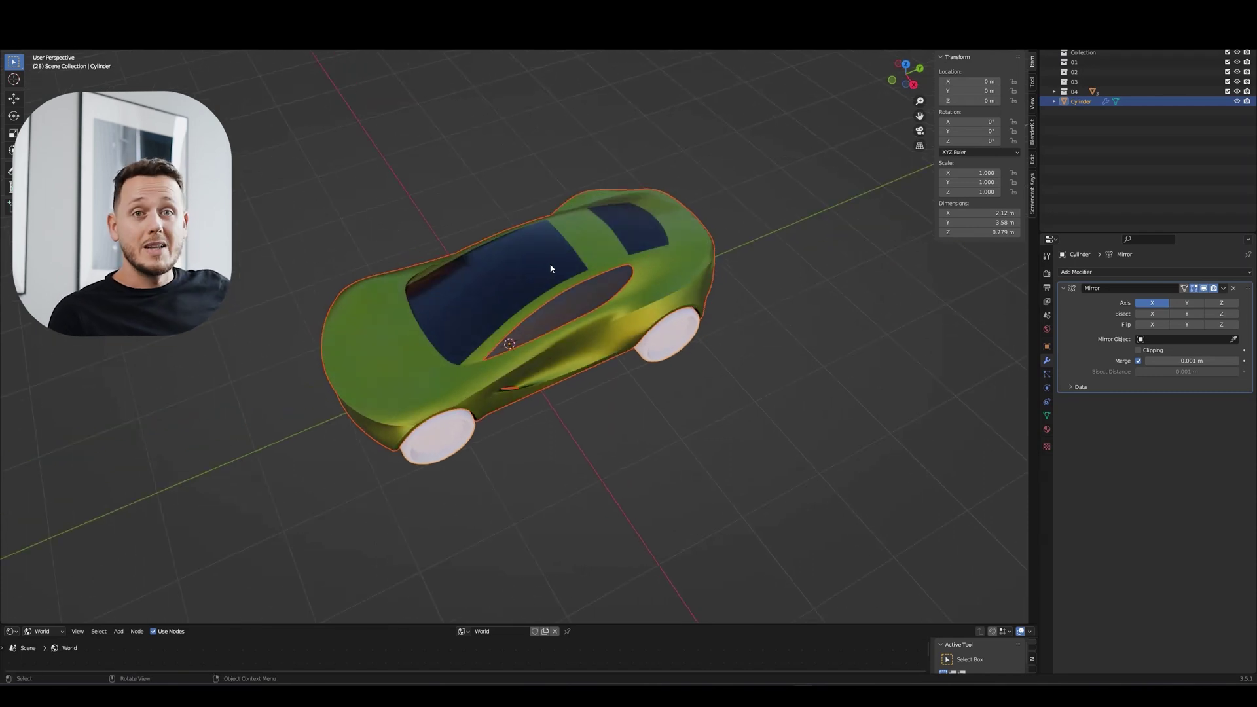
left_click_drag(550, 268, 563, 255)
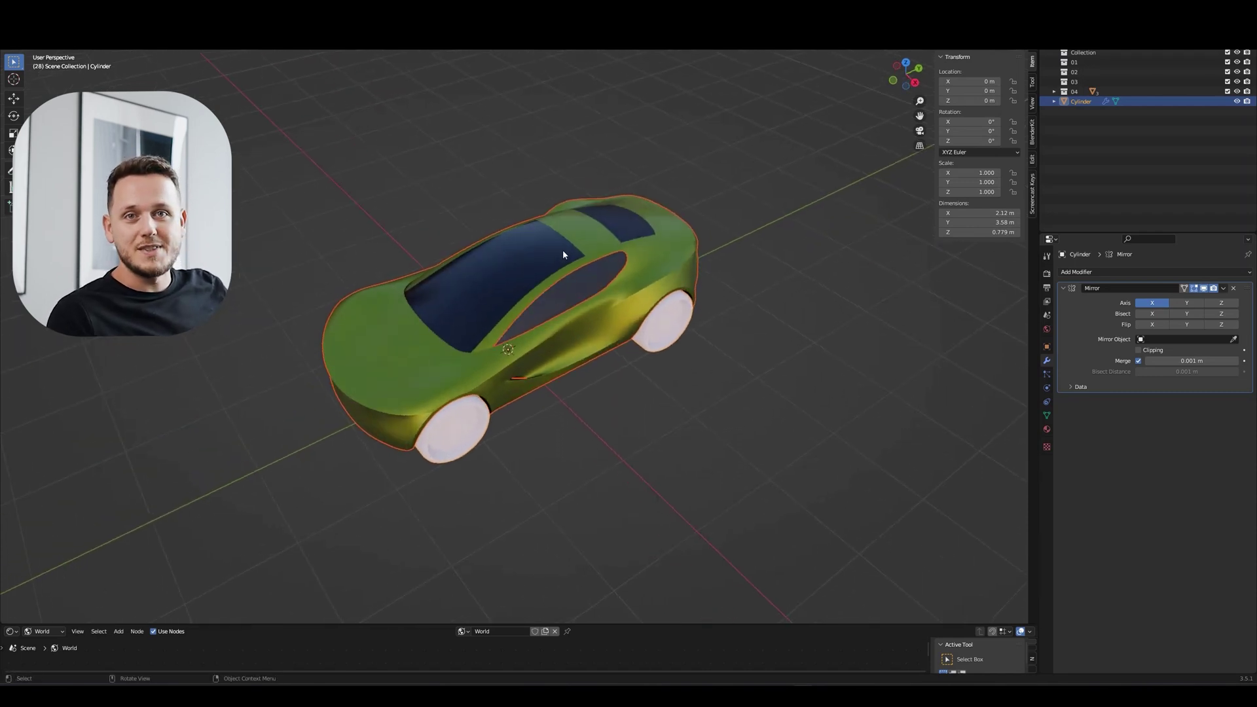